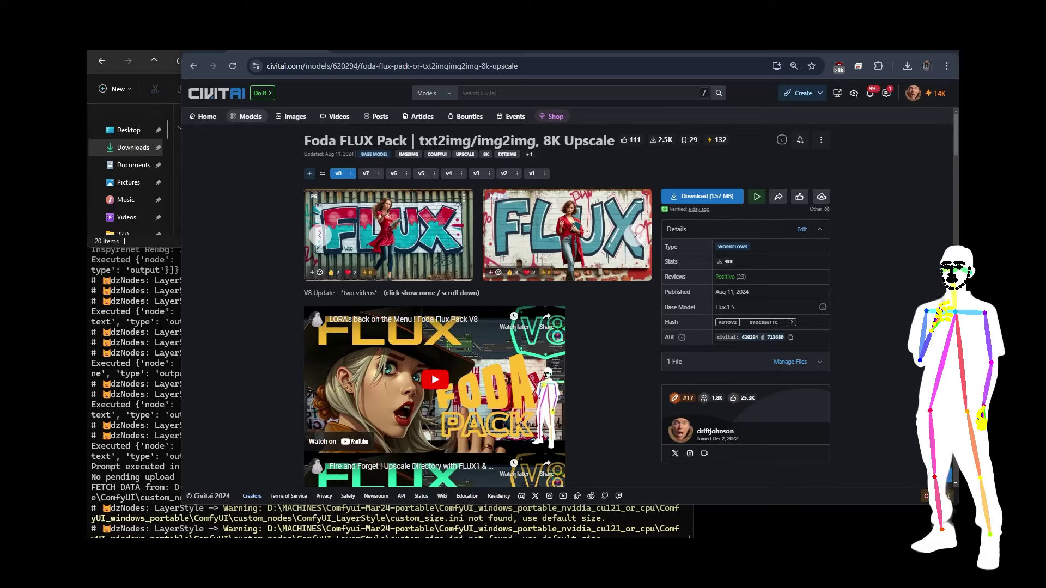
{"action": "key", "text": "alt+Tab"}
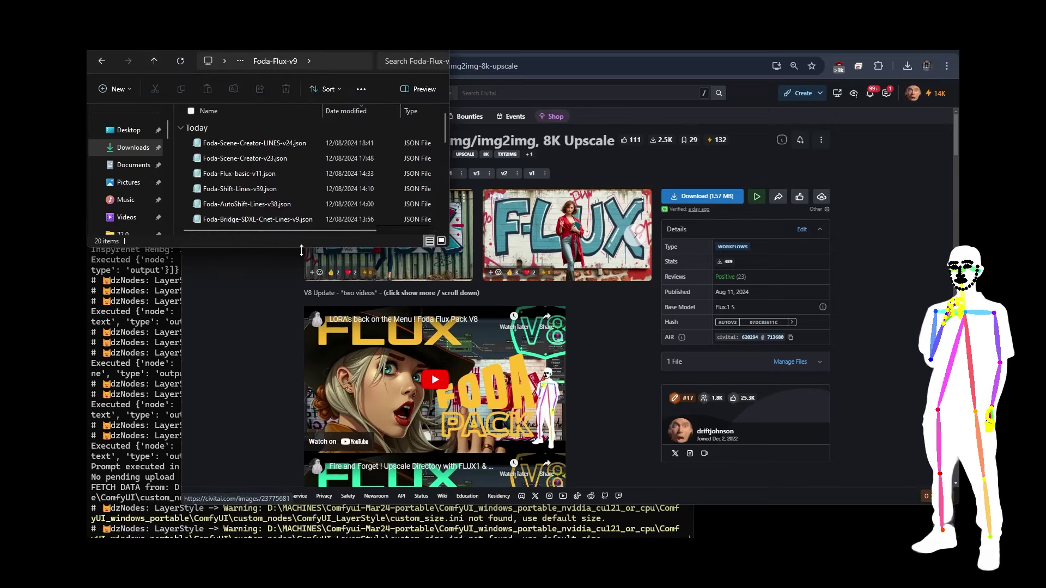
{"action": "left_click_drag", "start_coordinate": [301, 249], "coordinate": [296, 372]}
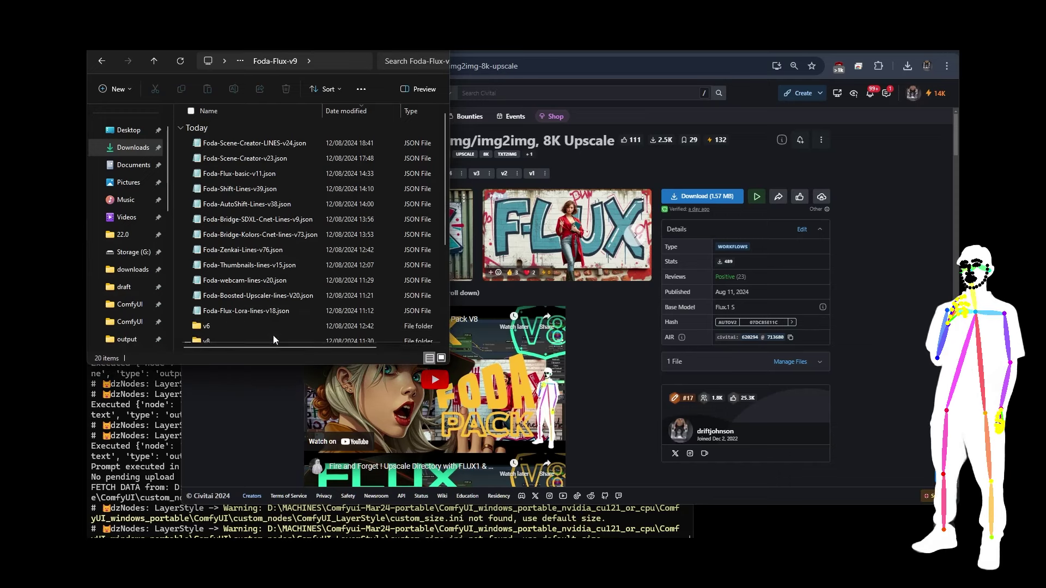
{"action": "left_click", "coordinate": [246, 158]}
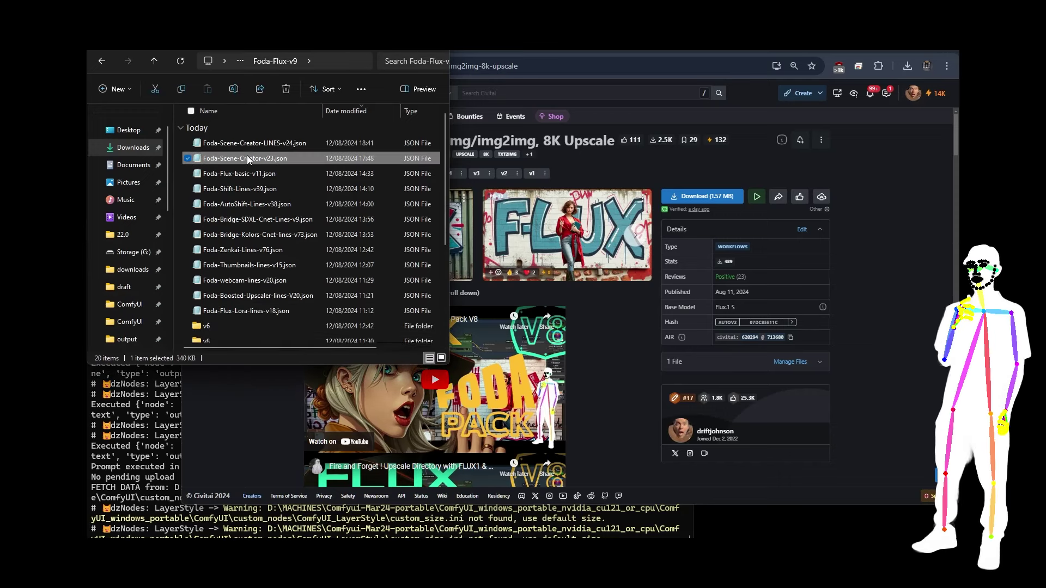
Select both Scene Creator workflow JSON files in Foda-Flux-v9, then return to the Civitai page.
{"action": "left_click", "coordinate": [247, 144], "text": "ctrl"}
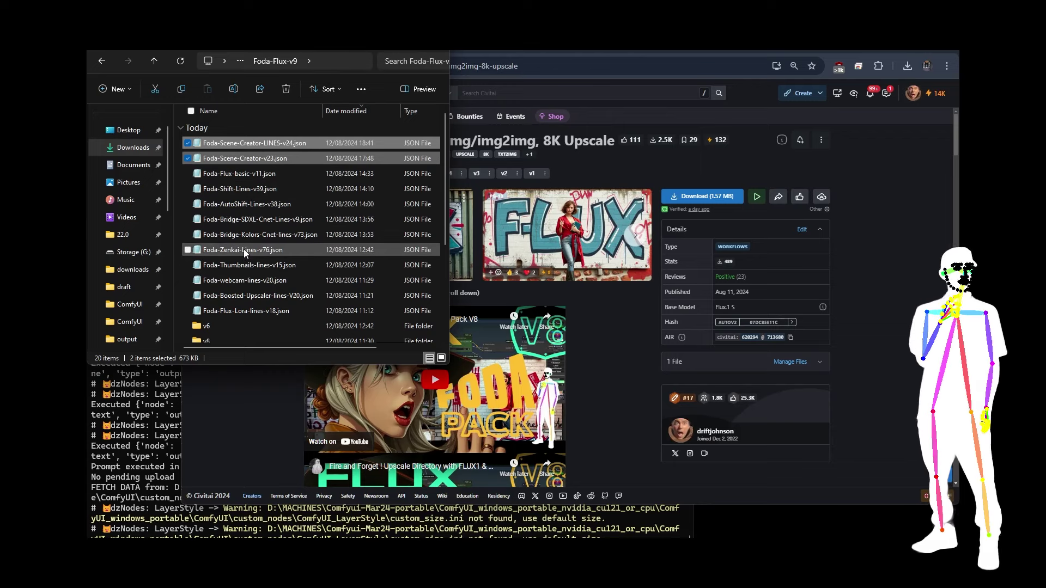
{"action": "left_click", "coordinate": [239, 312]}
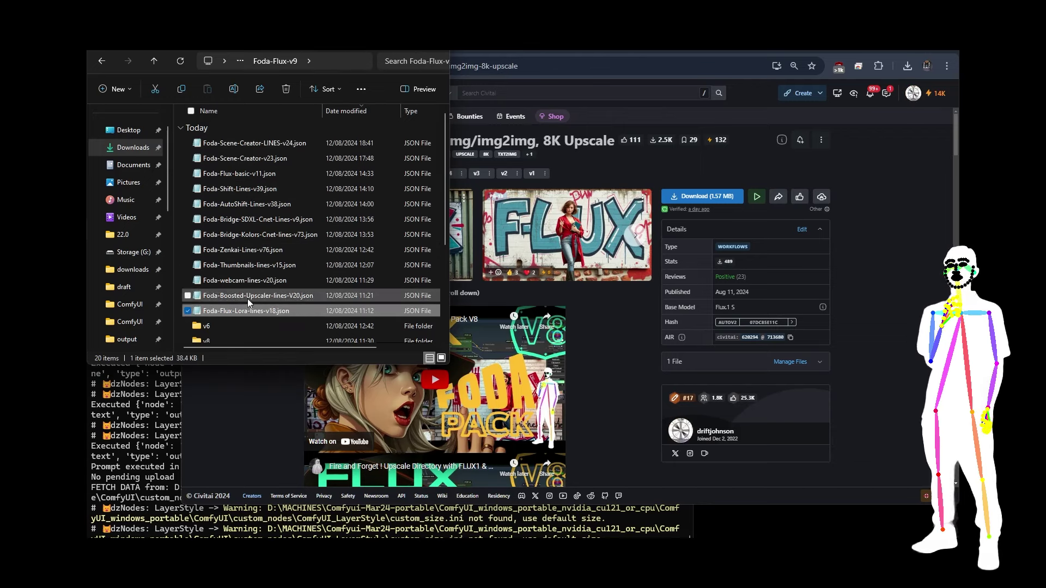
{"action": "key", "text": "alt+Tab"}
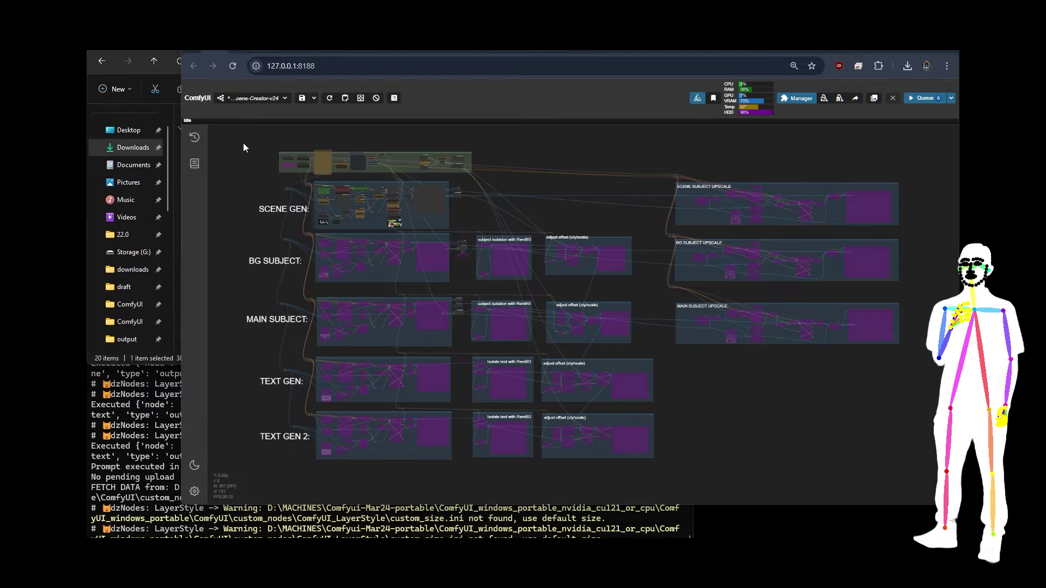
{"action": "scroll", "coordinate": [276, 126], "scroll_direction": "up", "scroll_amount": 10}
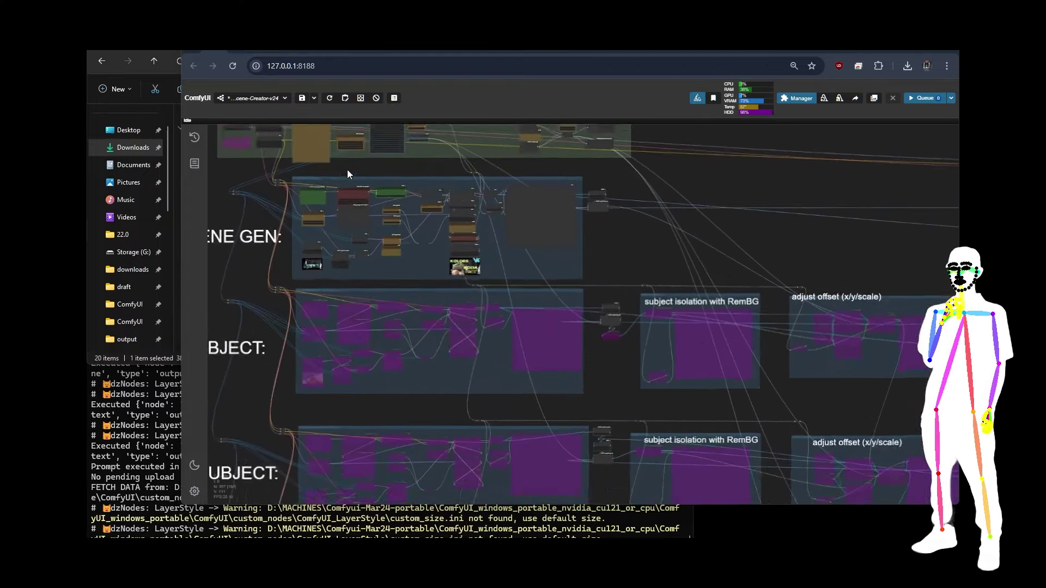
{"action": "scroll", "coordinate": [297, 169], "scroll_direction": "up", "scroll_amount": 5}
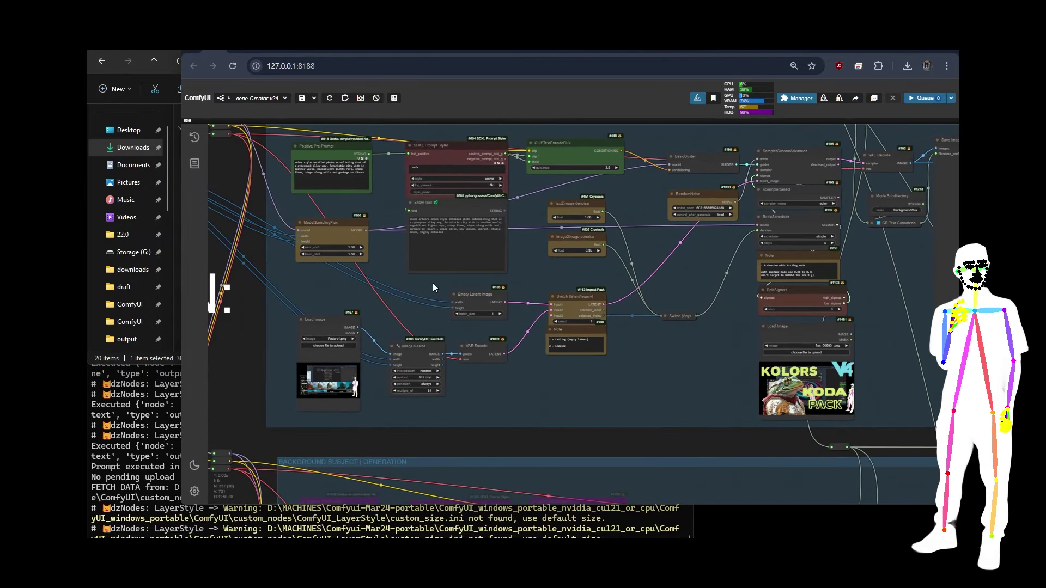
{"action": "scroll", "coordinate": [433, 283], "scroll_direction": "up", "scroll_amount": 7}
{"action": "scroll", "coordinate": [411, 275], "scroll_direction": "up", "scroll_amount": 1}
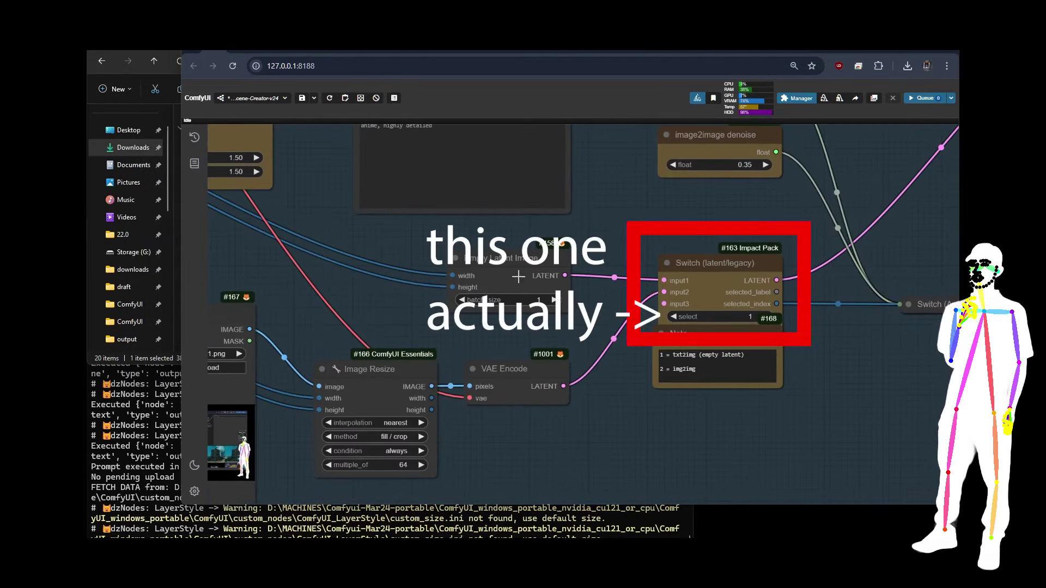
{"action": "scroll", "coordinate": [518, 277], "scroll_direction": "up", "scroll_amount": 6}
{"action": "left_click_drag", "start_coordinate": [660, 378], "coordinate": [674, 378]}
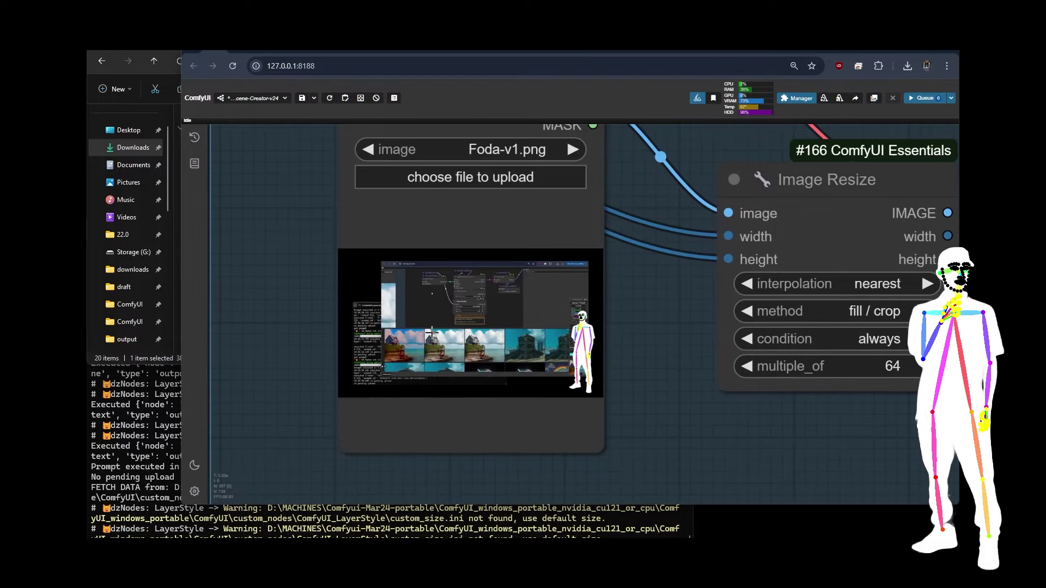
{"action": "scroll", "coordinate": [234, 405], "scroll_direction": "down", "scroll_amount": 15}
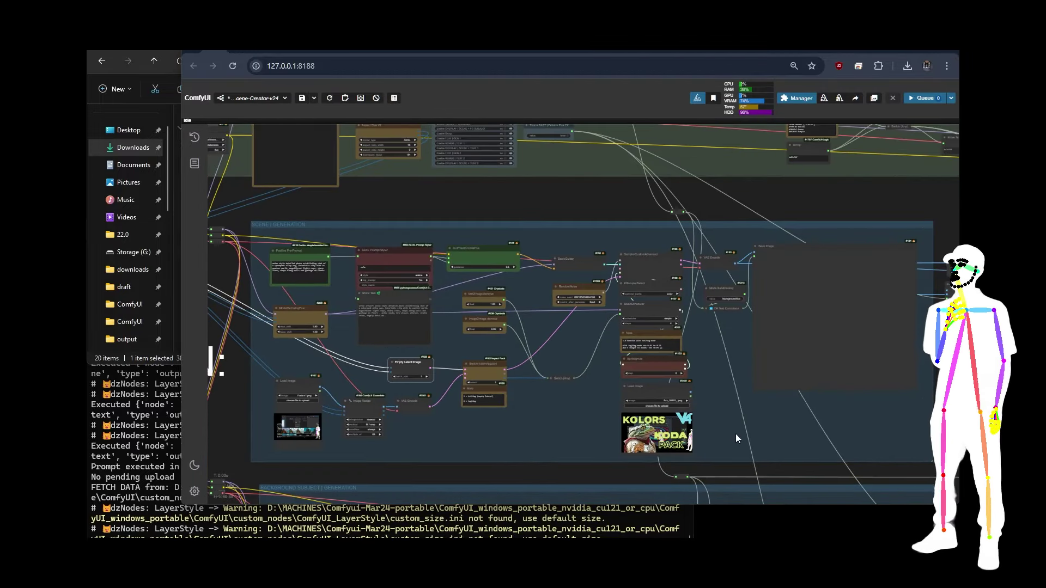
{"action": "left_click_drag", "start_coordinate": [735, 434], "coordinate": [570, 342]}
{"action": "left_click_drag", "start_coordinate": [472, 289], "coordinate": [517, 300]}
{"action": "scroll", "coordinate": [448, 324], "scroll_direction": "up", "scroll_amount": 2}
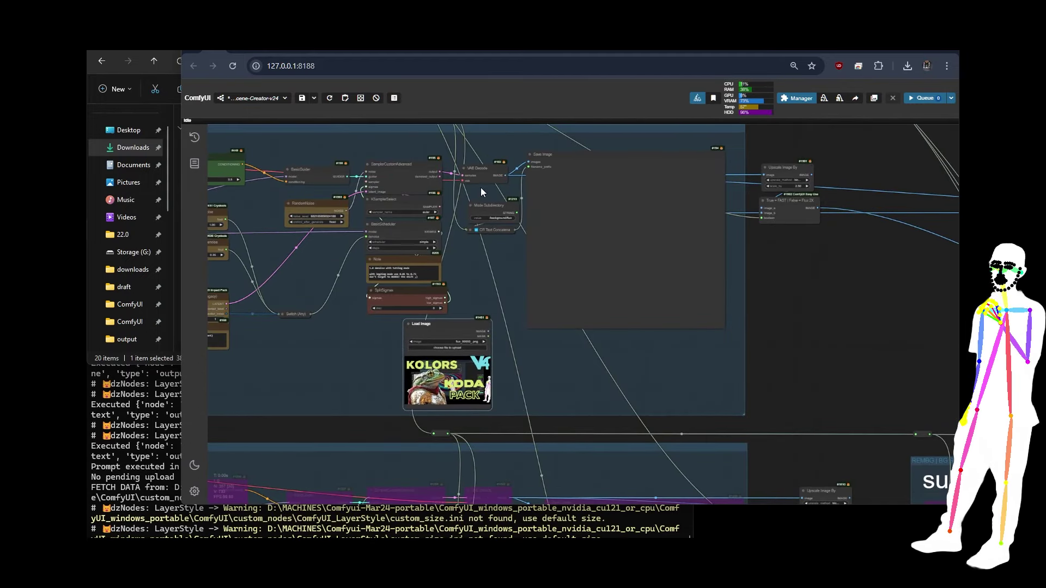
{"action": "scroll", "coordinate": [497, 131], "scroll_direction": "up", "scroll_amount": 6}
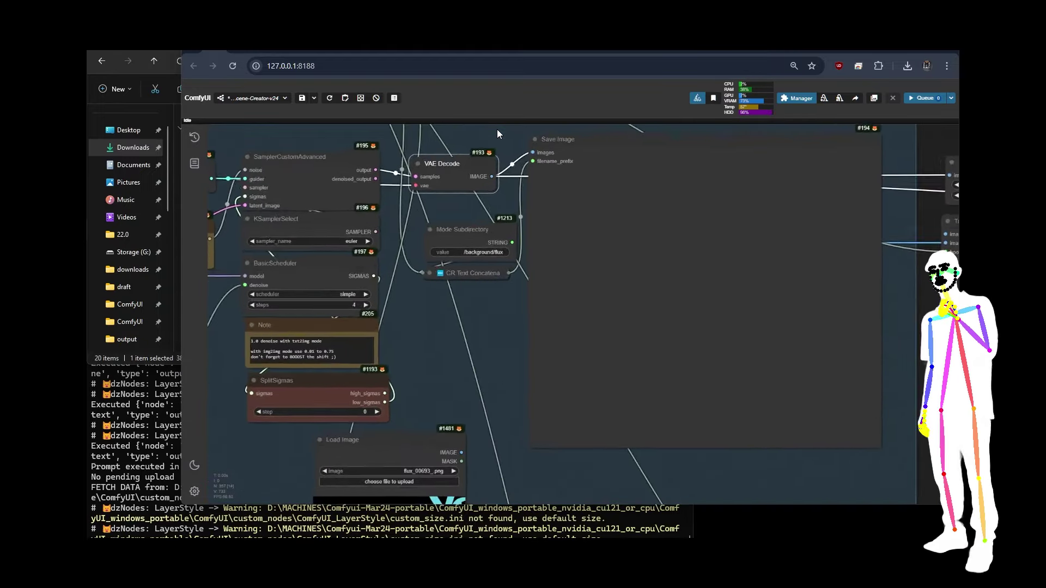
{"action": "scroll", "coordinate": [497, 129], "scroll_direction": "down", "scroll_amount": 8}
{"action": "scroll", "coordinate": [408, 128], "scroll_direction": "up", "scroll_amount": 7}
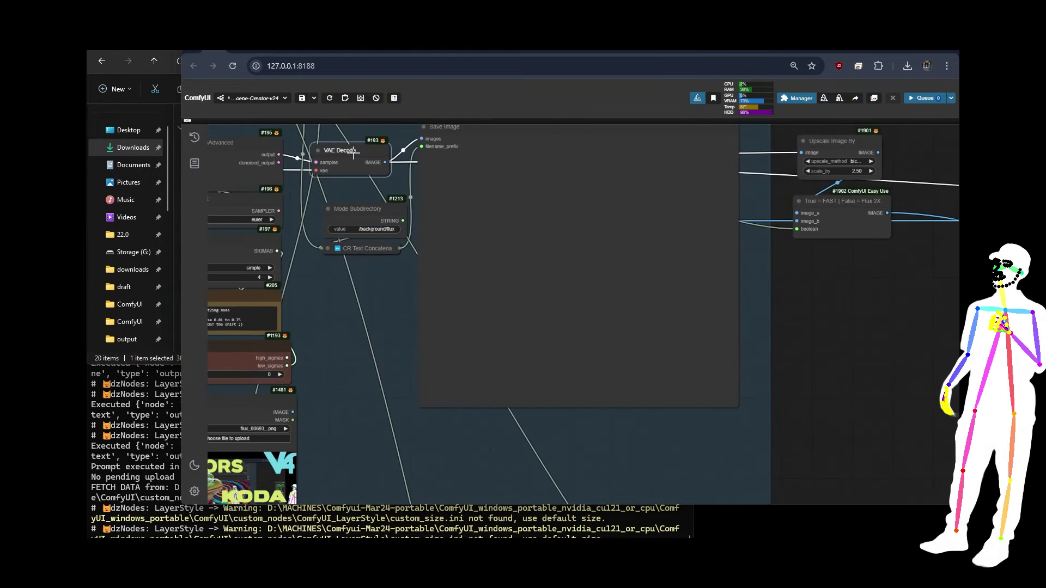
{"action": "scroll", "coordinate": [397, 218], "scroll_direction": "down", "scroll_amount": 7}
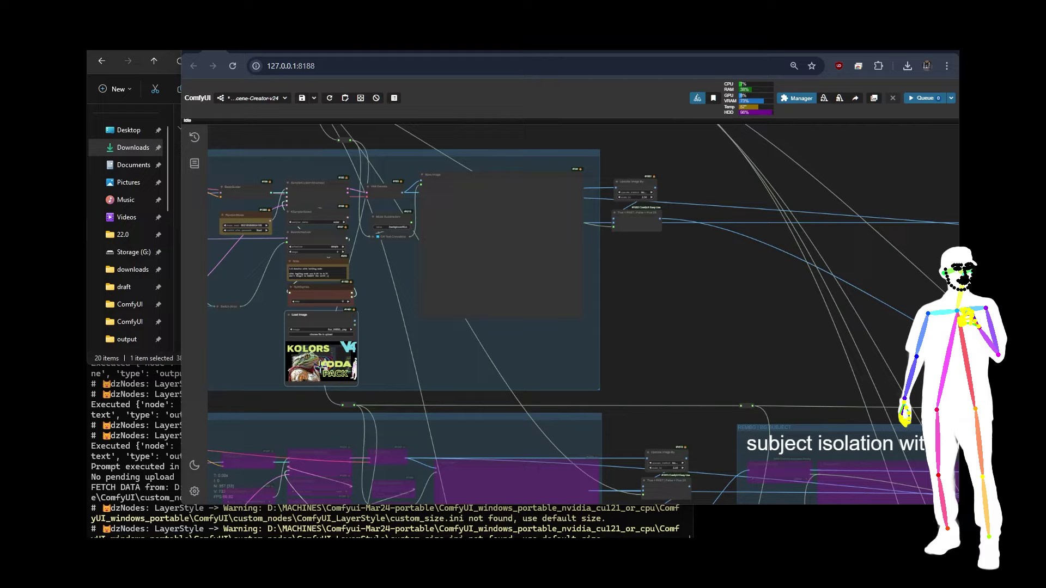
{"action": "left_click_drag", "start_coordinate": [379, 361], "coordinate": [551, 271]}
{"action": "scroll", "coordinate": [523, 249], "scroll_direction": "down", "scroll_amount": 8}
{"action": "scroll", "coordinate": [547, 272], "scroll_direction": "up", "scroll_amount": 5}
{"action": "scroll", "coordinate": [456, 255], "scroll_direction": "up", "scroll_amount": 8}
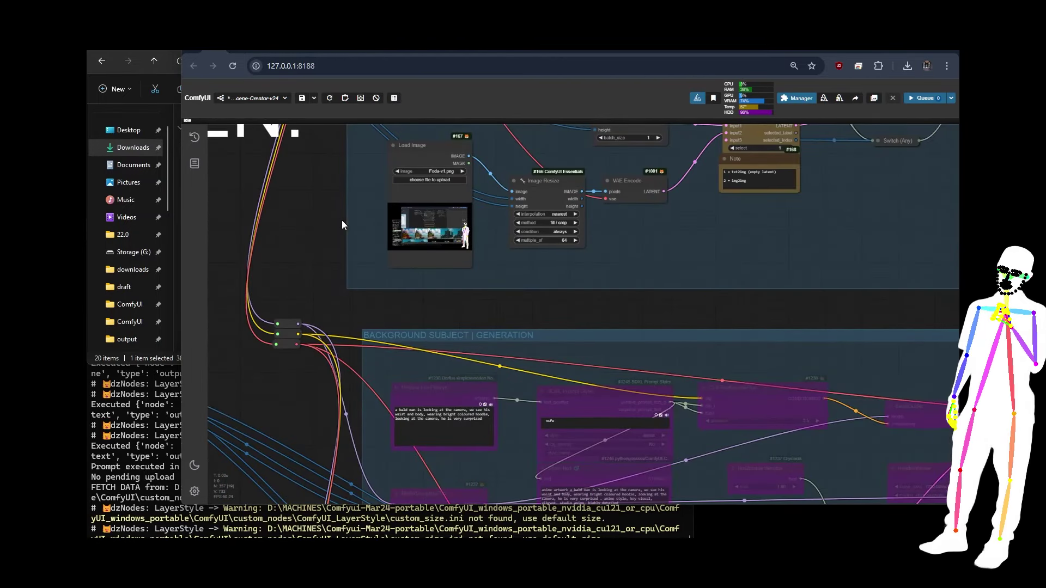
{"action": "scroll", "coordinate": [342, 220], "scroll_direction": "down", "scroll_amount": 10}
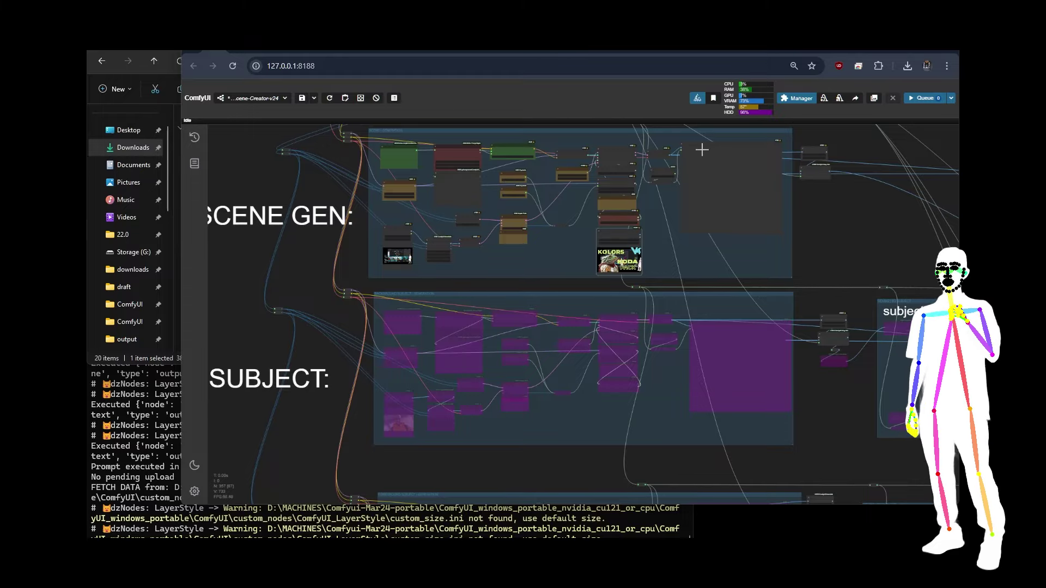
{"action": "scroll", "coordinate": [720, 251], "scroll_direction": "down", "scroll_amount": 5}
{"action": "left_click_drag", "start_coordinate": [515, 218], "coordinate": [219, 283]}
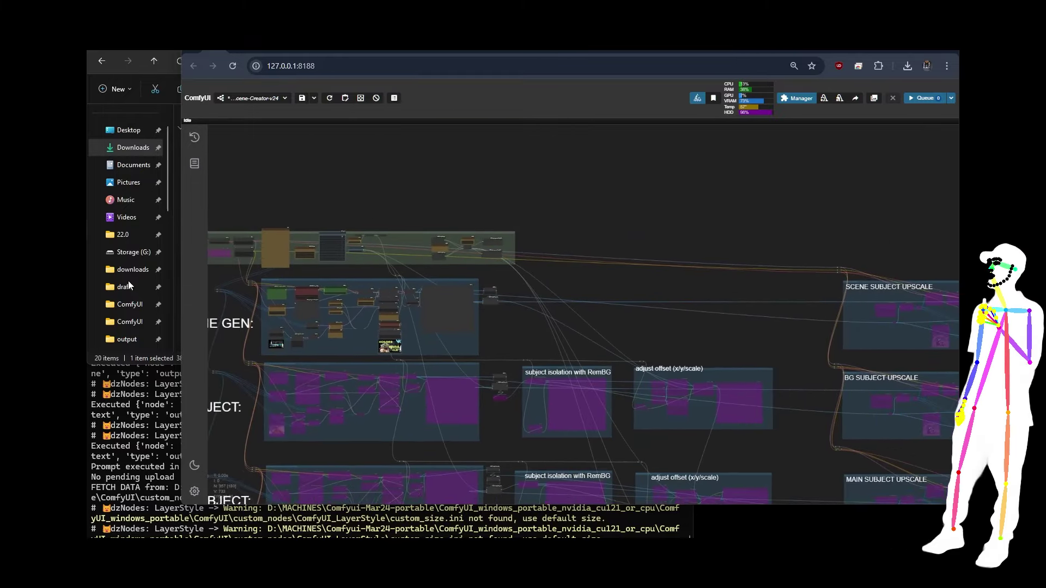
{"action": "scroll", "coordinate": [642, 255], "scroll_direction": "up", "scroll_amount": 10}
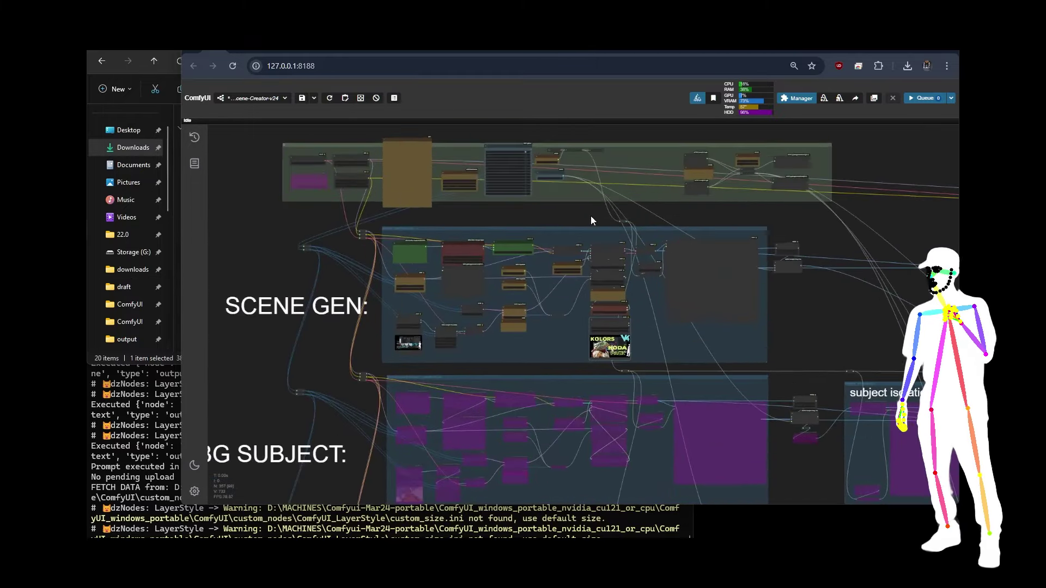
{"action": "left_click_drag", "start_coordinate": [450, 214], "coordinate": [692, 200]}
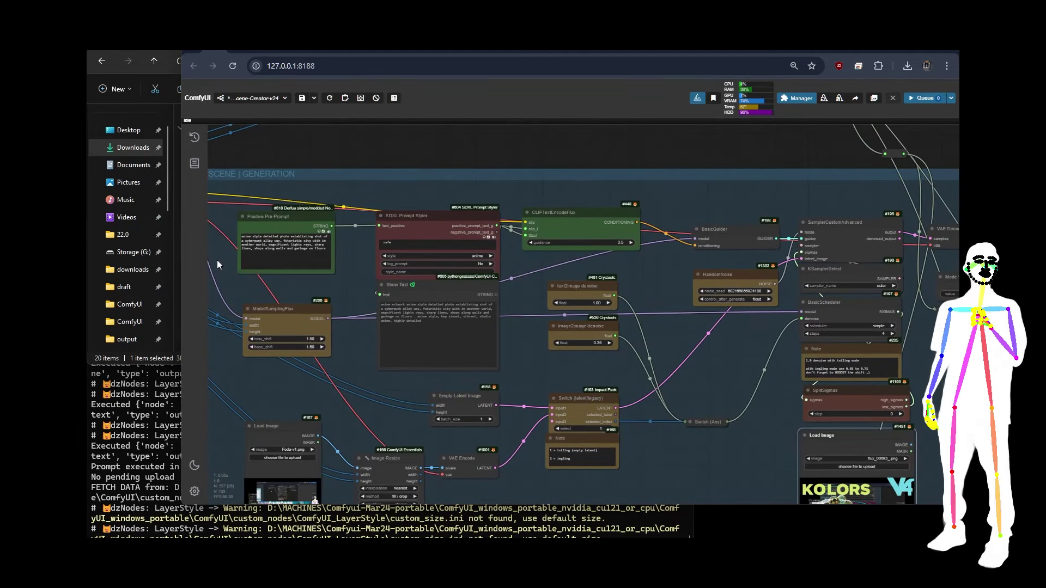
{"action": "left_click", "coordinate": [274, 322]}
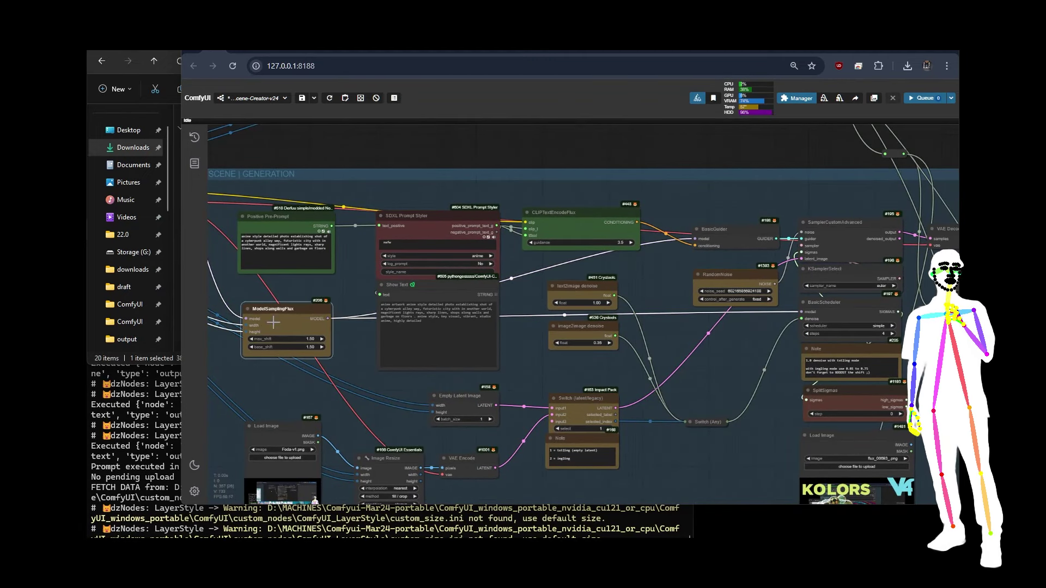
{"action": "left_click", "coordinate": [736, 279]}
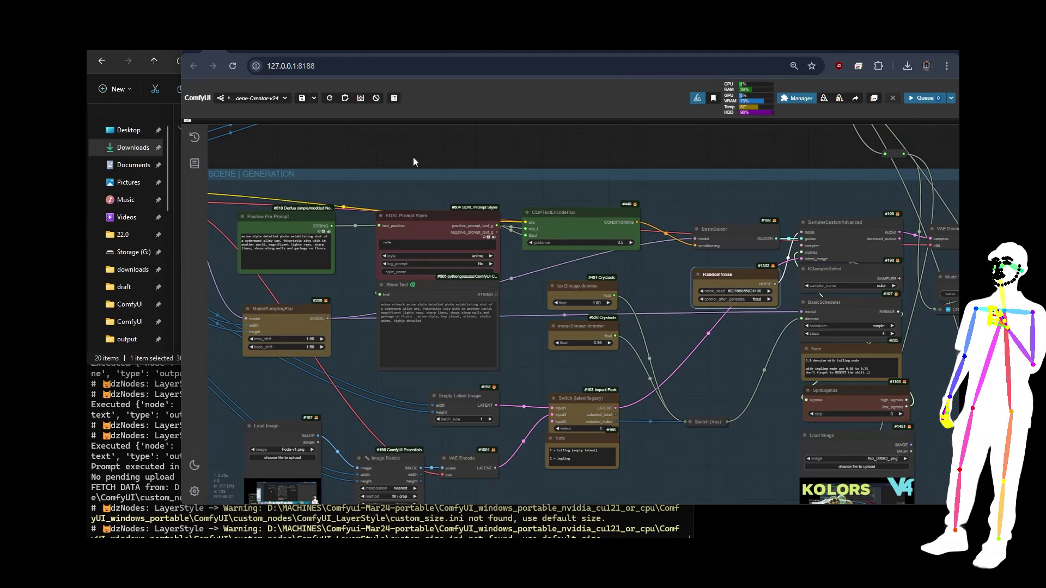
{"action": "scroll", "coordinate": [361, 180], "scroll_direction": "down", "scroll_amount": 5}
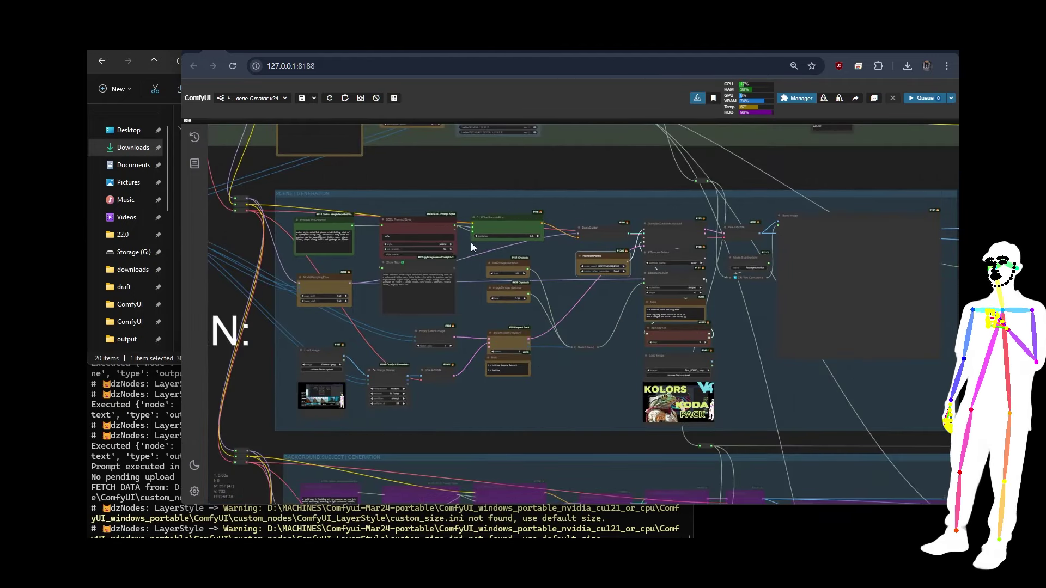
{"action": "scroll", "coordinate": [493, 299], "scroll_direction": "up", "scroll_amount": 5}
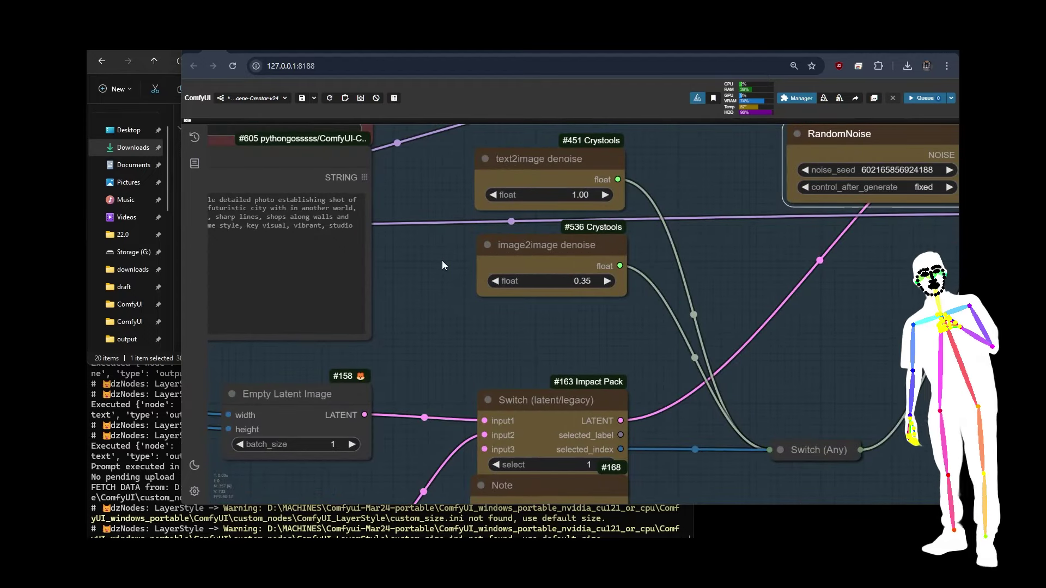
{"action": "scroll", "coordinate": [442, 261], "scroll_direction": "down", "scroll_amount": 5}
{"action": "scroll", "coordinate": [482, 240], "scroll_direction": "up", "scroll_amount": 5}
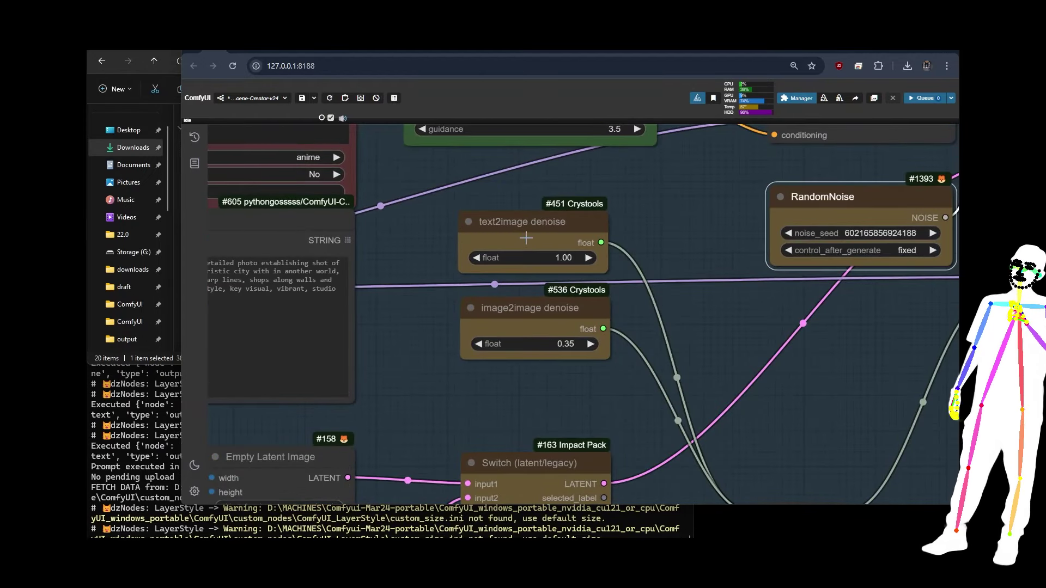
{"action": "scroll", "coordinate": [648, 239], "scroll_direction": "down", "scroll_amount": 5}
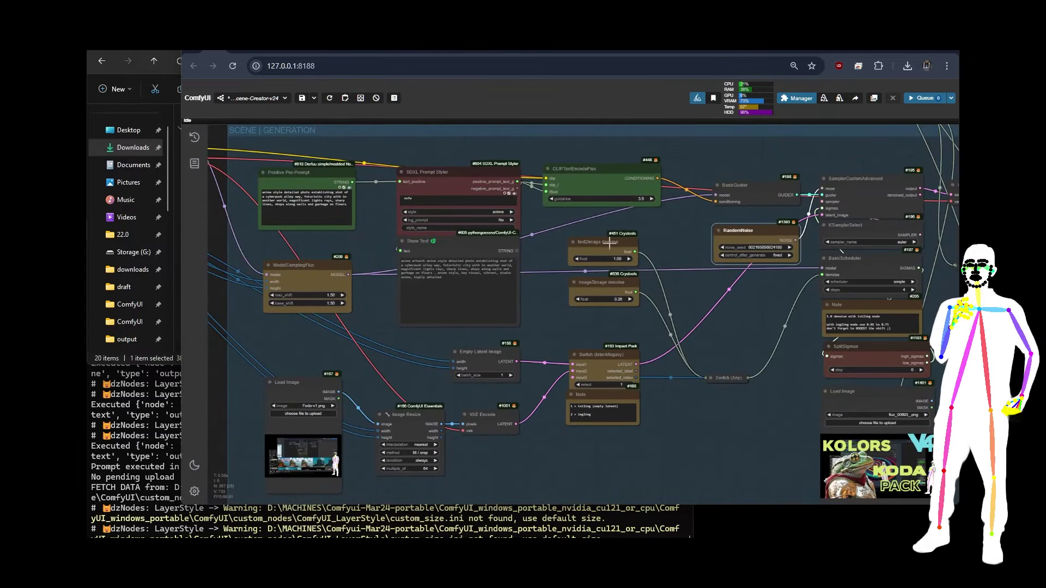
Scroll over the canvas around the FAST/Flux 2X switch and the FLUX mode toggles.
{"action": "scroll", "coordinate": [554, 248], "scroll_direction": "down", "scroll_amount": 5}
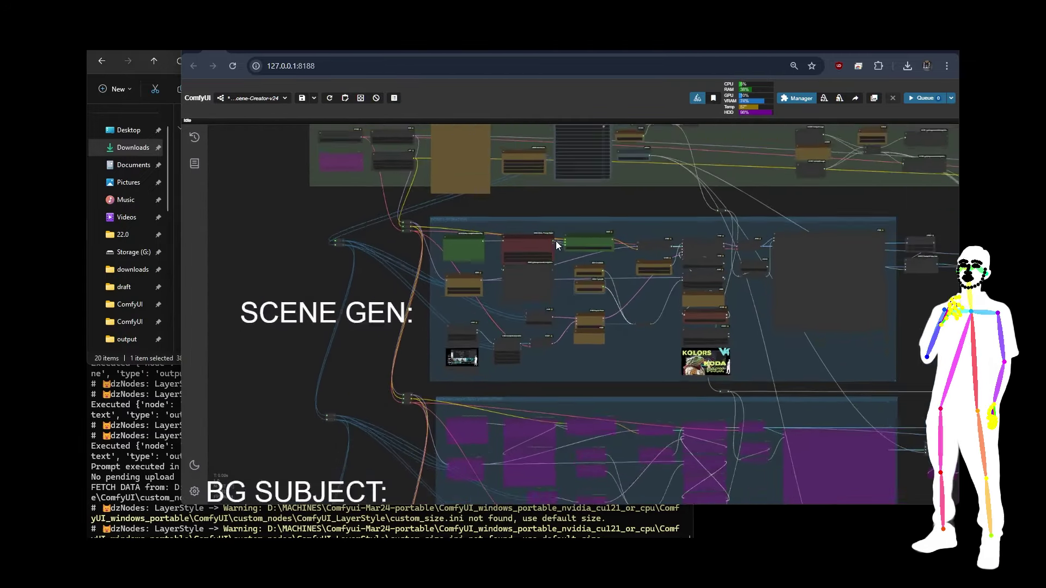
{"action": "left_click_drag", "start_coordinate": [382, 362], "coordinate": [264, 283]}
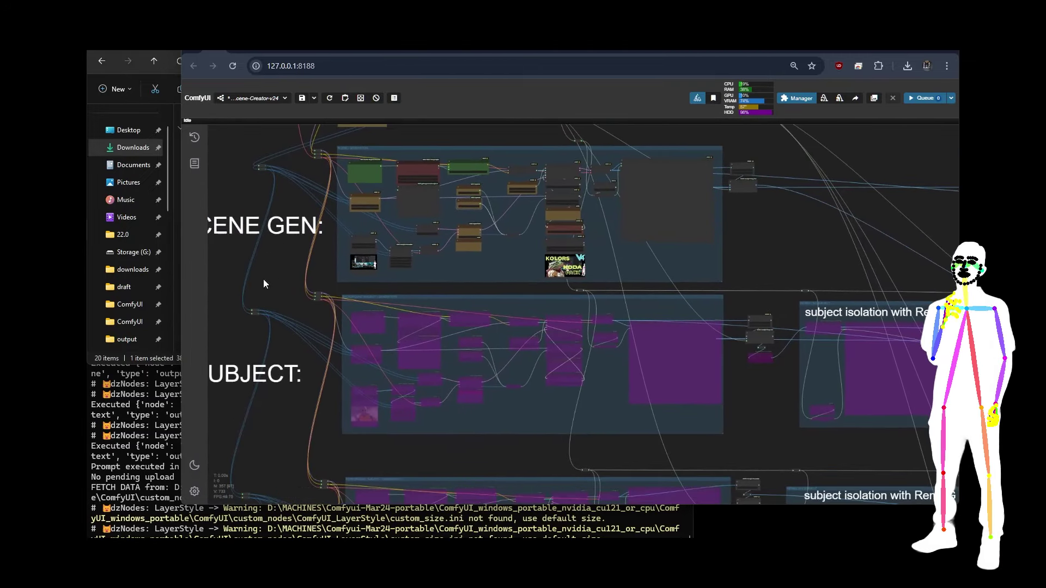
{"action": "left_click_drag", "start_coordinate": [885, 192], "coordinate": [882, 346]}
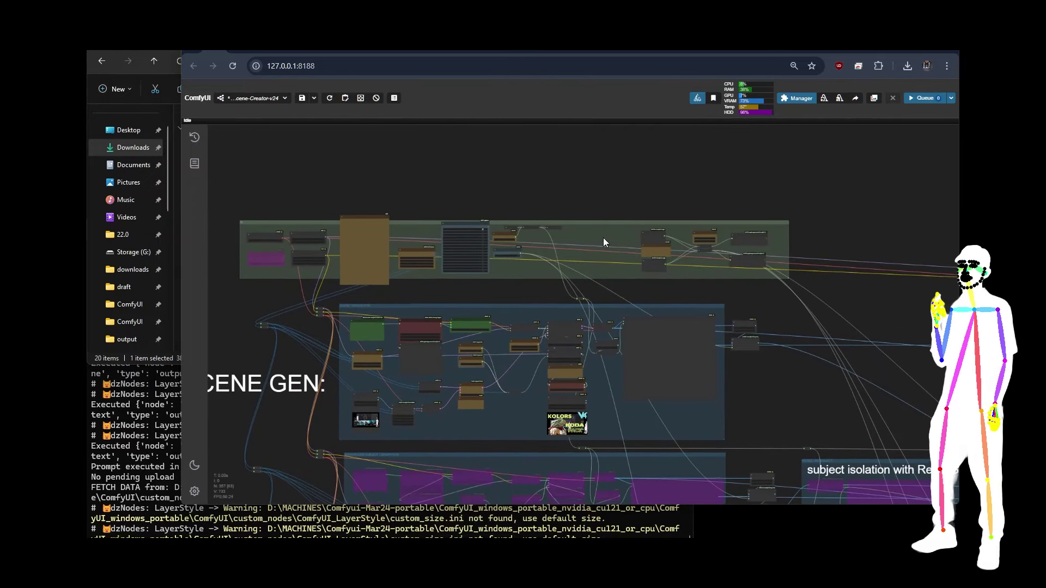
{"action": "scroll", "coordinate": [504, 223], "scroll_direction": "up", "scroll_amount": 6}
{"action": "scroll", "coordinate": [463, 217], "scroll_direction": "up", "scroll_amount": 11}
{"action": "left_click", "coordinate": [603, 295]}
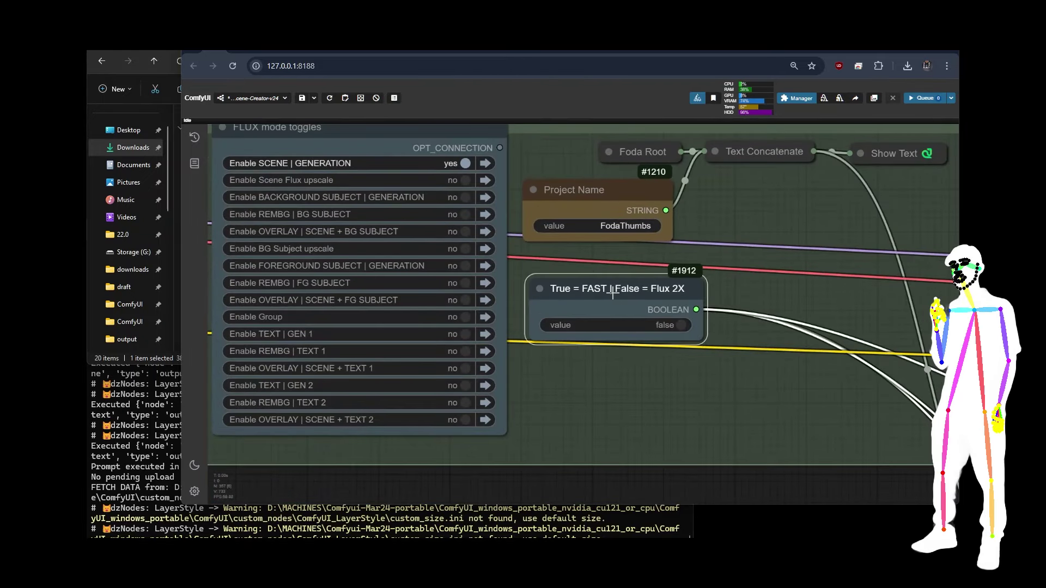
{"action": "left_click", "coordinate": [675, 326]}
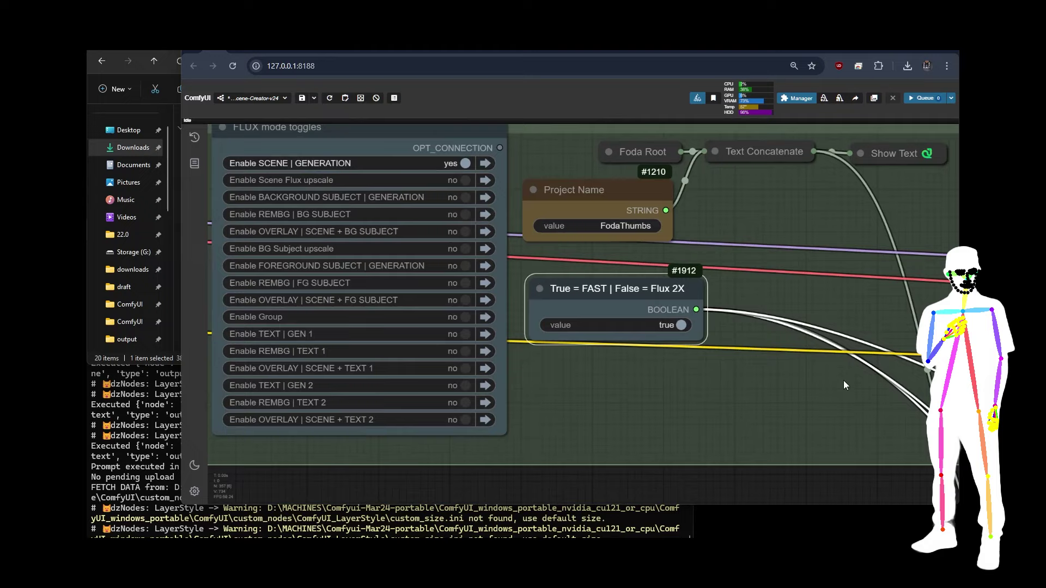
{"action": "scroll", "coordinate": [742, 343], "scroll_direction": "down", "scroll_amount": 5}
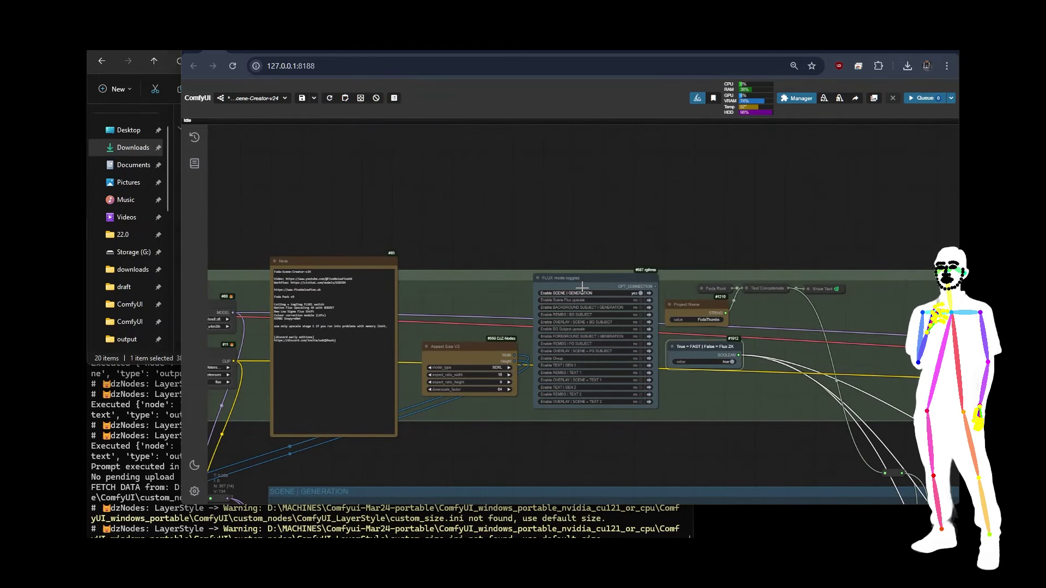
{"action": "scroll", "coordinate": [599, 251], "scroll_direction": "up", "scroll_amount": 6}
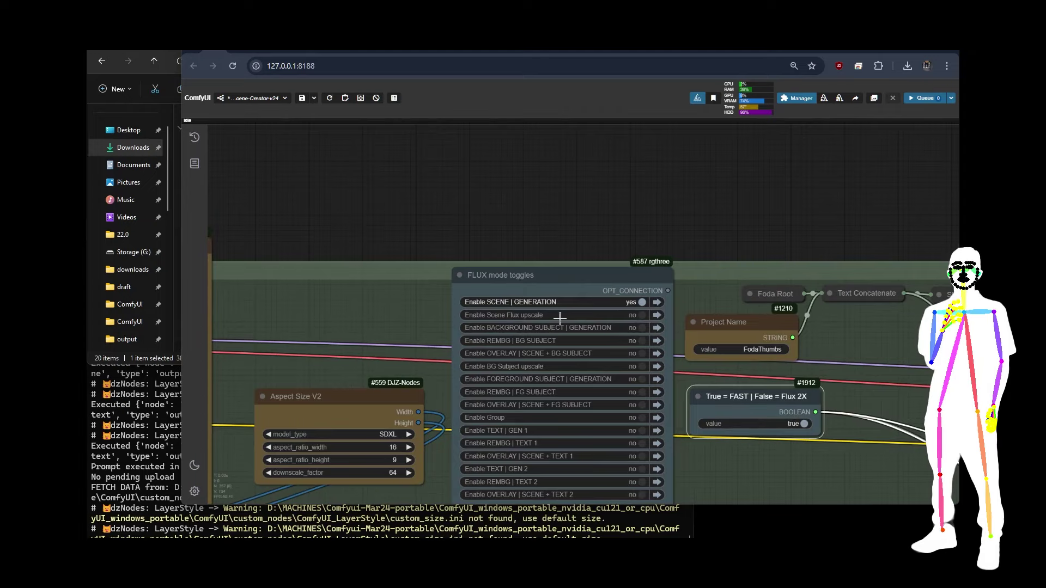
{"action": "left_click", "coordinate": [633, 315]}
{"action": "left_click", "coordinate": [640, 327]}
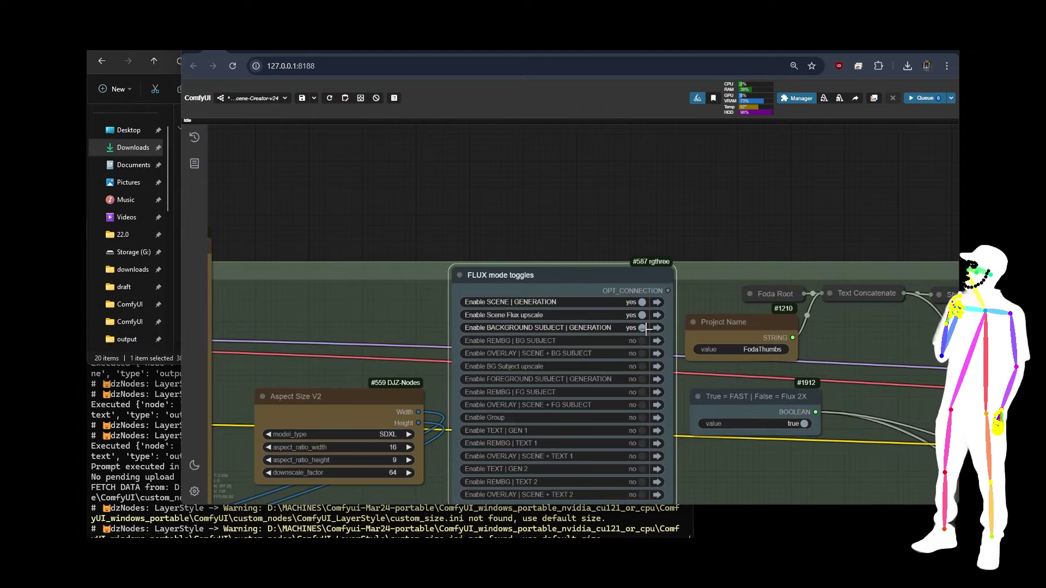
Pan and zoom across the SCENE GEN, BG SUBJECT and MAIN SUBJECT groups to inspect their nodes.
{"action": "left_click_drag", "start_coordinate": [525, 223], "coordinate": [526, 127]}
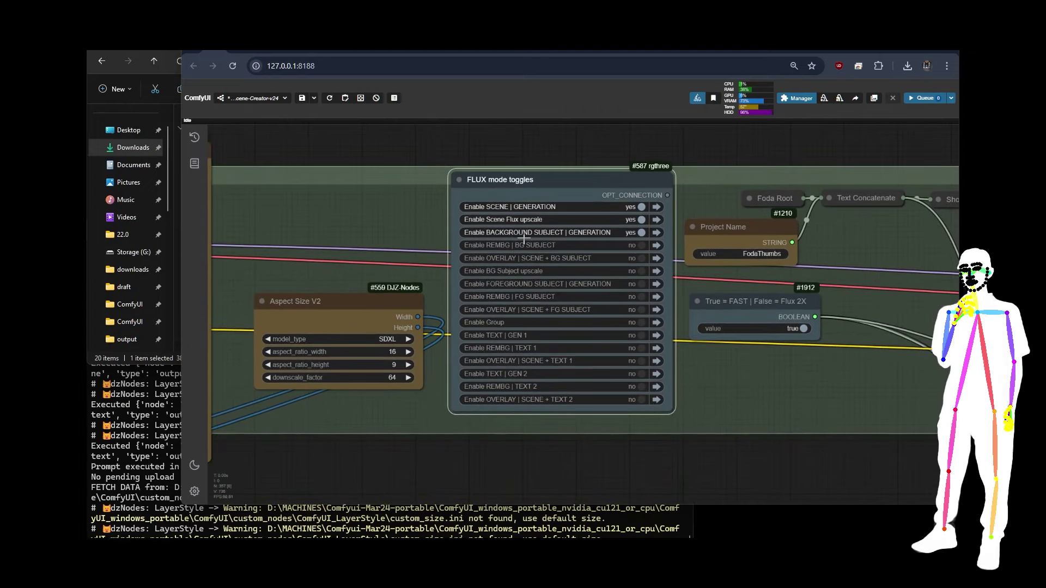
{"action": "scroll", "coordinate": [361, 204], "scroll_direction": "down", "scroll_amount": 10}
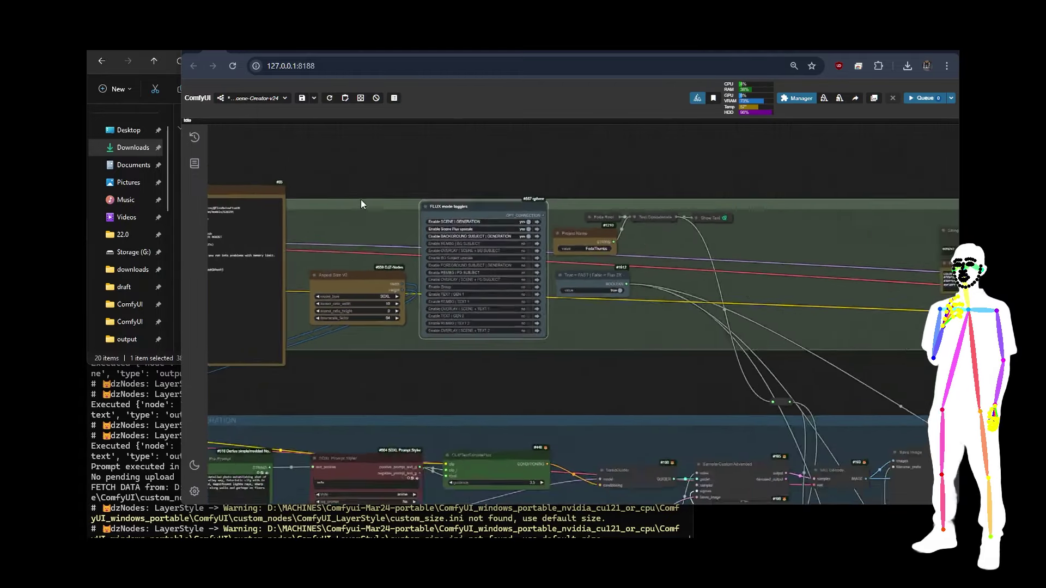
{"action": "scroll", "coordinate": [360, 204], "scroll_direction": "down", "scroll_amount": 4}
{"action": "left_click_drag", "start_coordinate": [655, 358], "coordinate": [720, 228]}
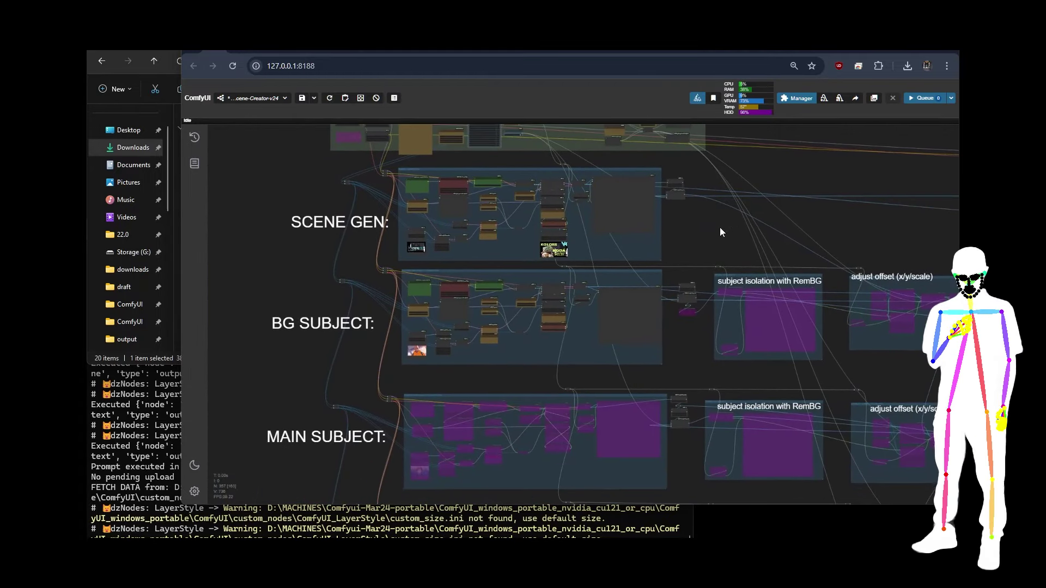
{"action": "scroll", "coordinate": [517, 295], "scroll_direction": "up", "scroll_amount": 5}
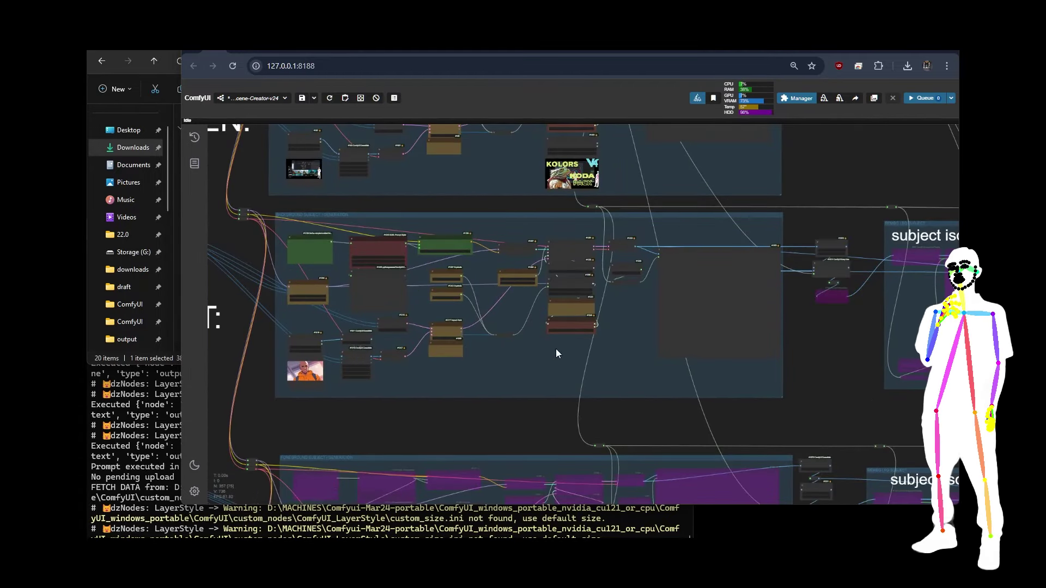
{"action": "left_click_drag", "start_coordinate": [556, 349], "coordinate": [267, 344]}
{"action": "left_click_drag", "start_coordinate": [543, 330], "coordinate": [599, 325]}
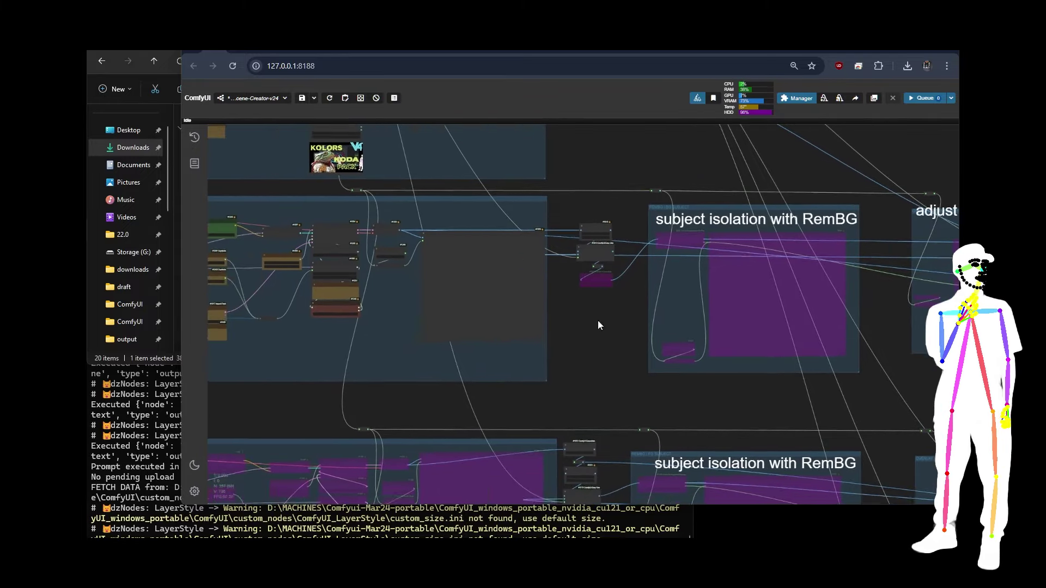
{"action": "left_click_drag", "start_coordinate": [712, 457], "coordinate": [777, 472]}
{"action": "scroll", "coordinate": [445, 175], "scroll_direction": "up", "scroll_amount": 9}
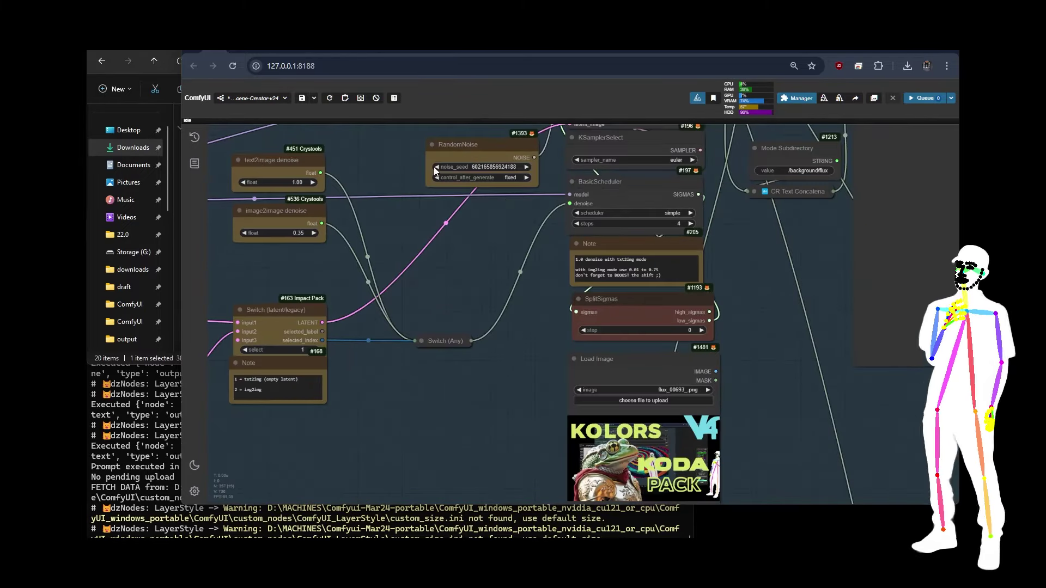
{"action": "scroll", "coordinate": [454, 291], "scroll_direction": "down", "scroll_amount": 6}
{"action": "scroll", "coordinate": [455, 297], "scroll_direction": "down", "scroll_amount": 3}
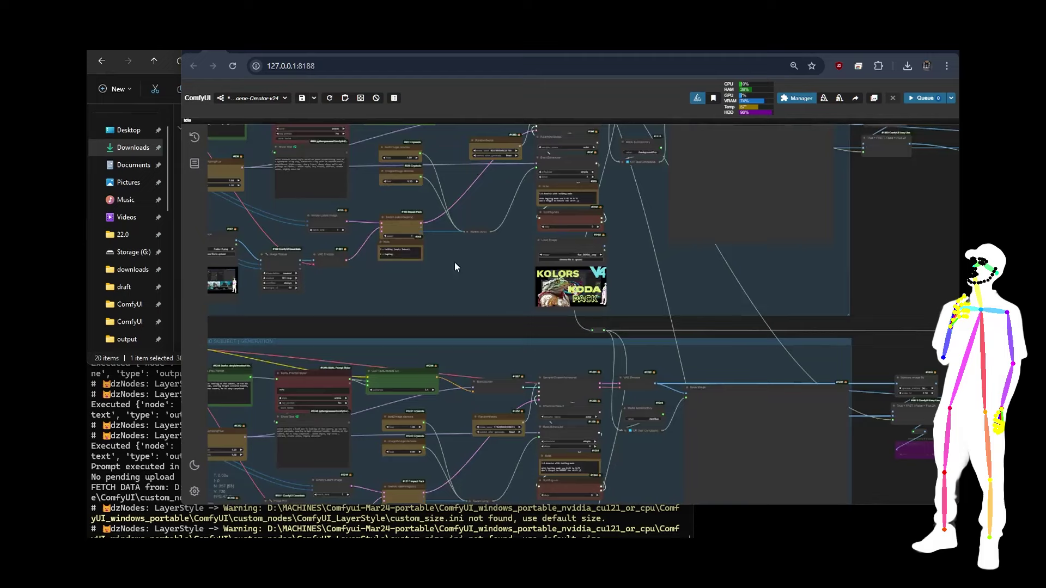
{"action": "left_click_drag", "start_coordinate": [454, 262], "coordinate": [505, 128]}
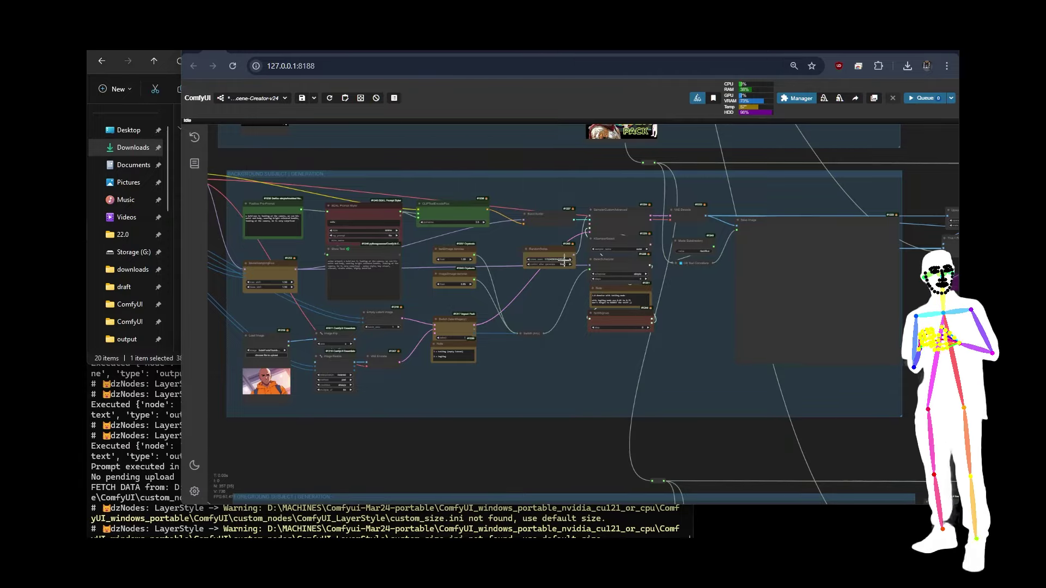
{"action": "scroll", "coordinate": [543, 234], "scroll_direction": "up", "scroll_amount": 5}
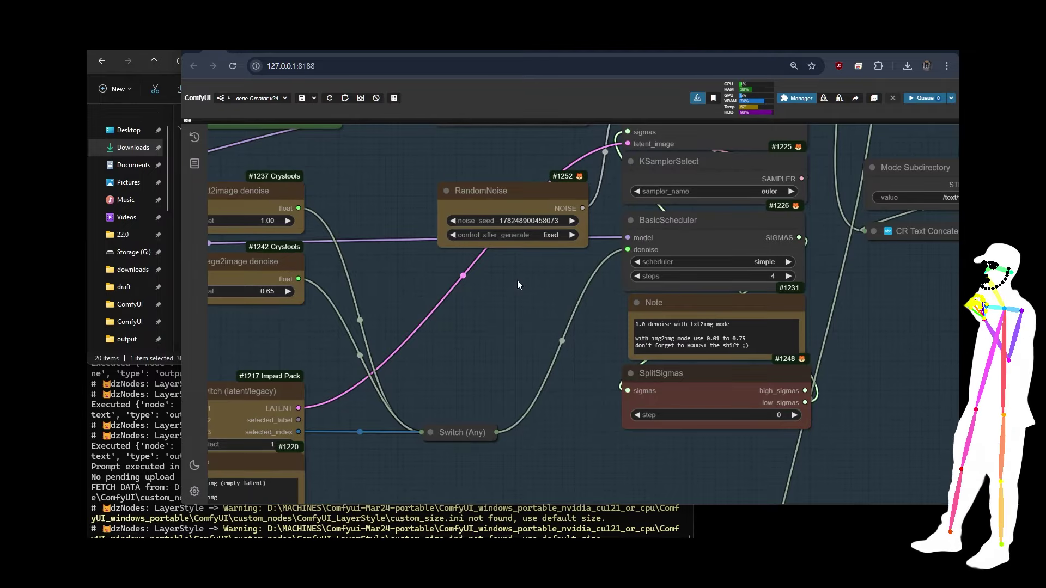
{"action": "scroll", "coordinate": [518, 283], "scroll_direction": "down", "scroll_amount": 8}
Queue the Scene-Creator-v24 workflow to start the run.
{"action": "left_click", "coordinate": [925, 98]}
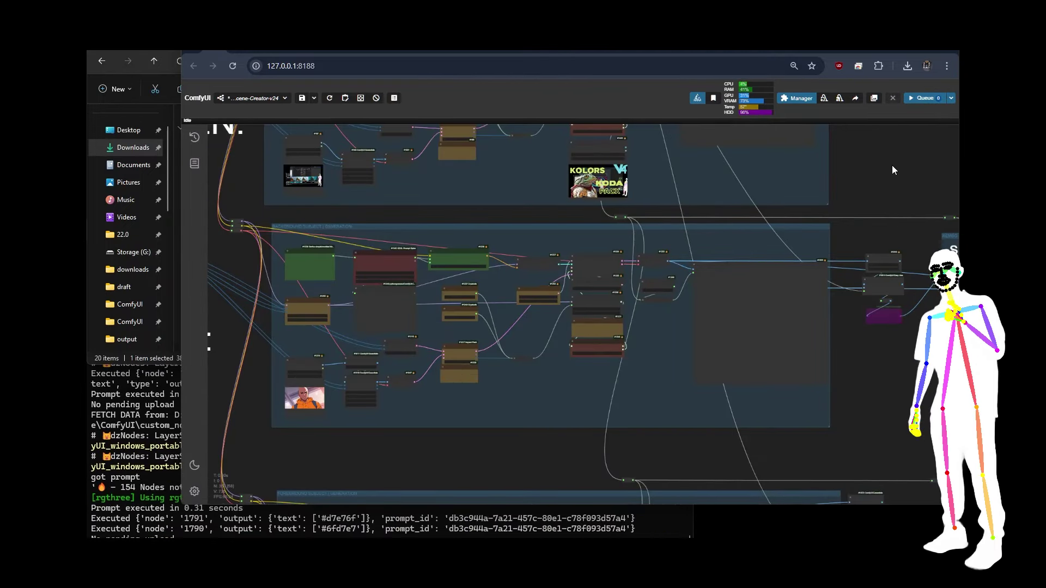
{"action": "scroll", "coordinate": [892, 166], "scroll_direction": "down", "scroll_amount": 10}
{"action": "scroll", "coordinate": [816, 254], "scroll_direction": "up", "scroll_amount": 5}
{"action": "scroll", "coordinate": [611, 177], "scroll_direction": "up", "scroll_amount": 6}
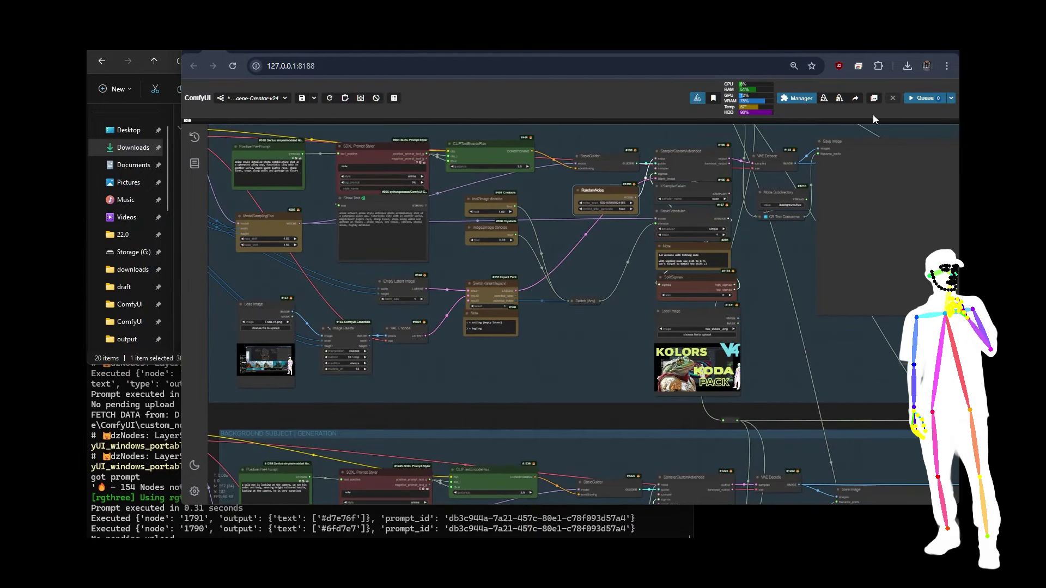
{"action": "left_click", "coordinate": [925, 98]}
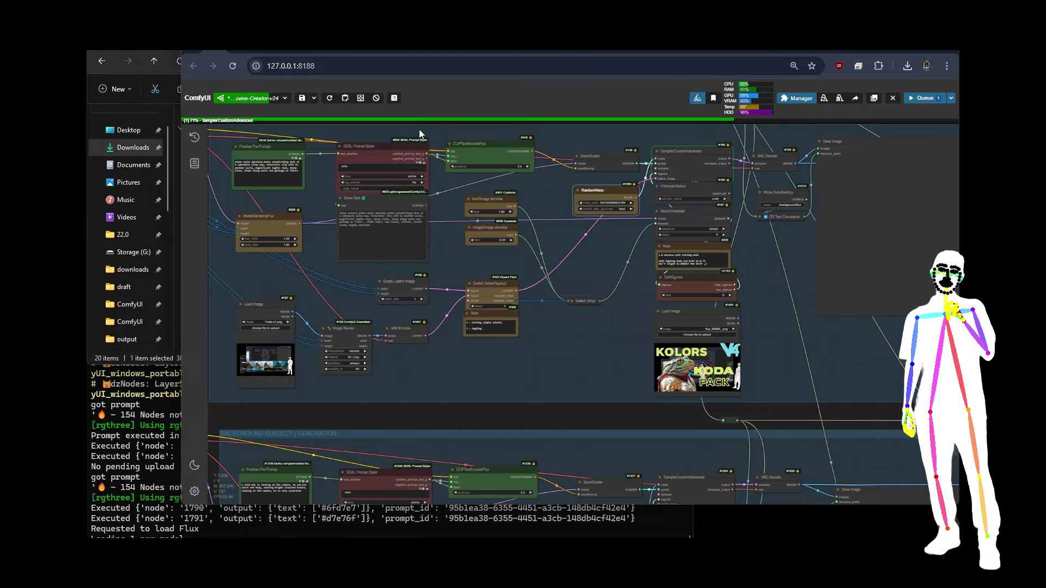
{"action": "scroll", "coordinate": [427, 130], "scroll_direction": "down", "scroll_amount": 5}
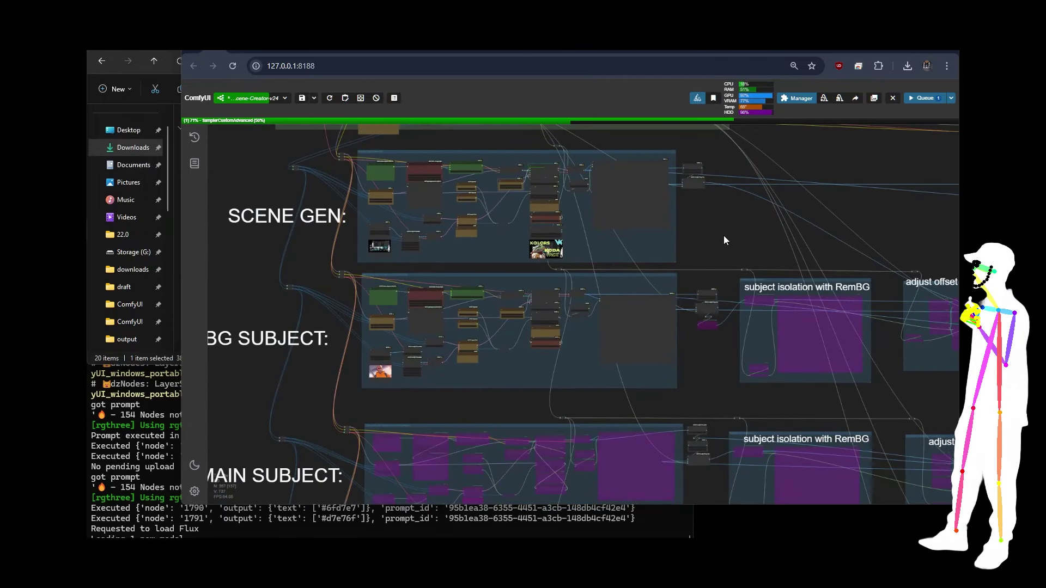
{"action": "left_click_drag", "start_coordinate": [718, 232], "coordinate": [713, 286]}
{"action": "scroll", "coordinate": [480, 173], "scroll_direction": "up", "scroll_amount": 6}
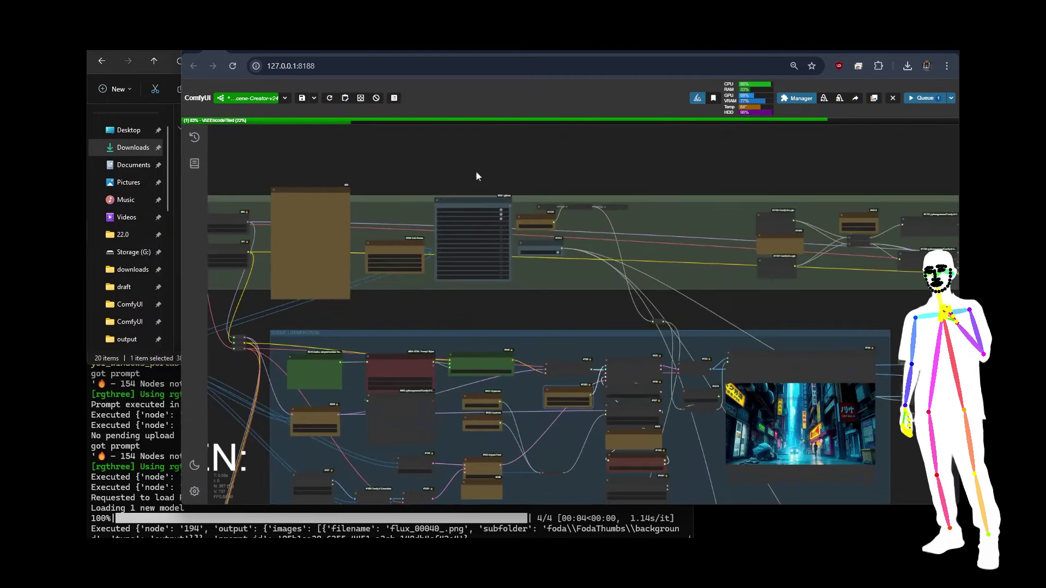
{"action": "scroll", "coordinate": [436, 180], "scroll_direction": "up", "scroll_amount": 5}
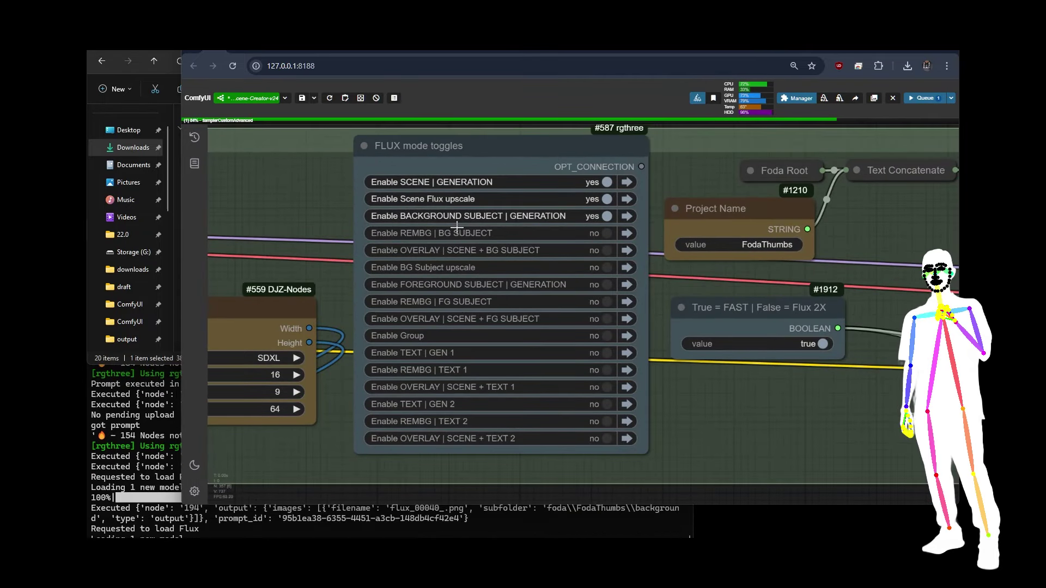
{"action": "left_click", "coordinate": [606, 233]}
{"action": "left_click", "coordinate": [607, 250]}
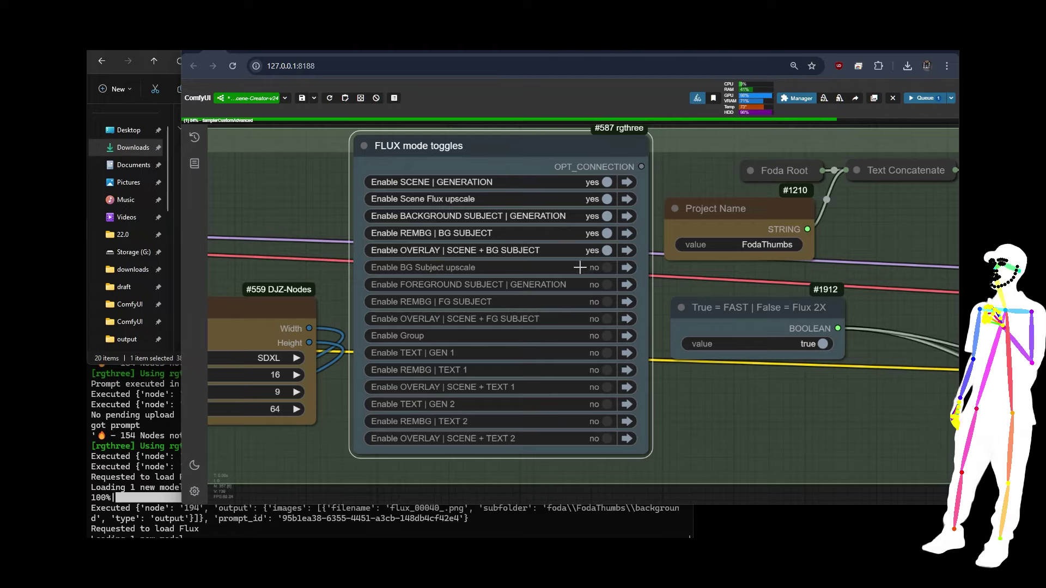
{"action": "left_click", "coordinate": [606, 268]}
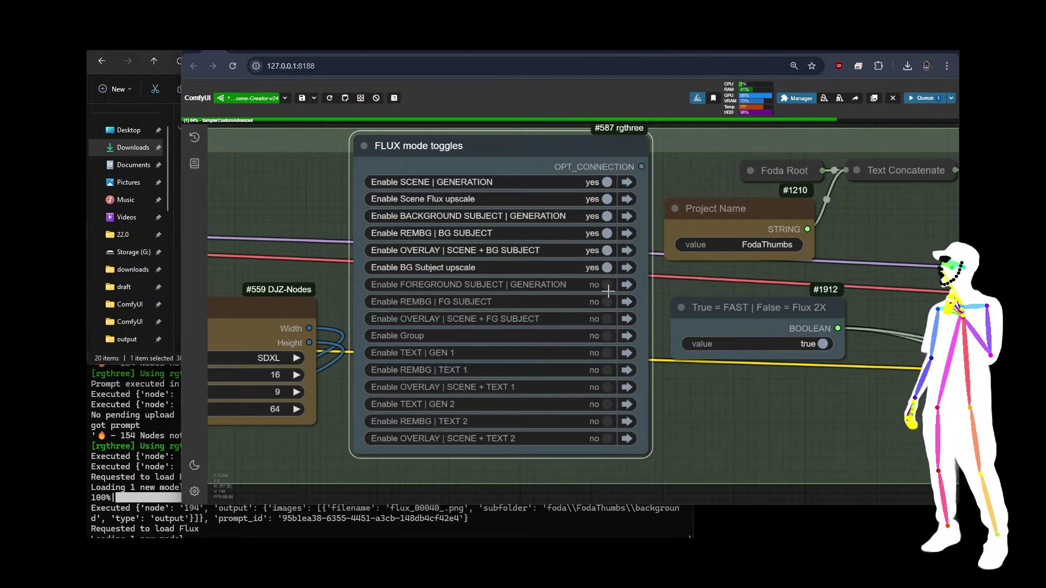
{"action": "left_click", "coordinate": [607, 285]}
{"action": "left_click", "coordinate": [607, 302]}
{"action": "left_click", "coordinate": [607, 319]}
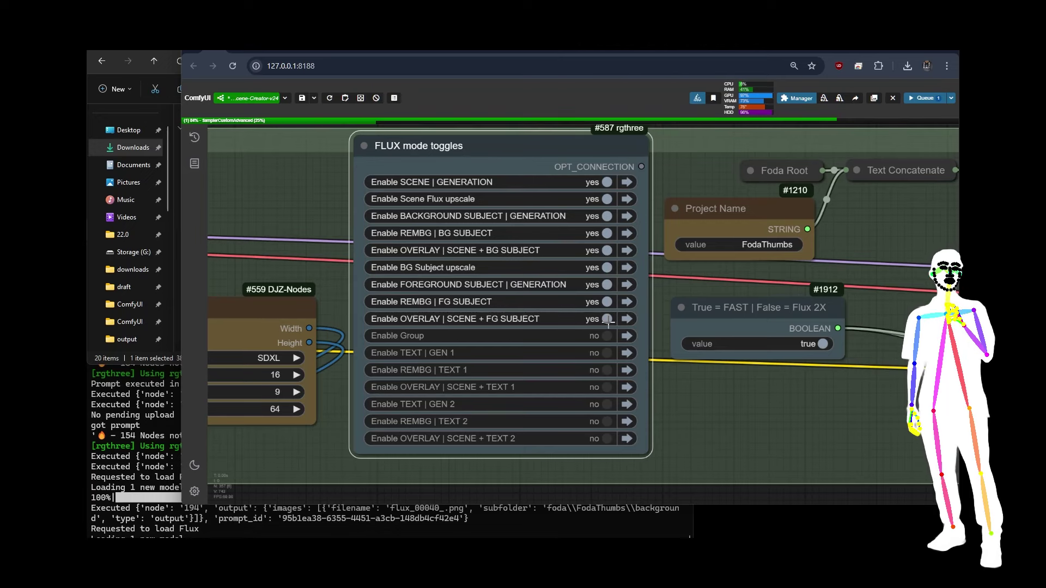
{"action": "left_click", "coordinate": [607, 336]}
{"action": "left_click", "coordinate": [607, 354]}
{"action": "left_click", "coordinate": [606, 370]}
{"action": "left_click", "coordinate": [607, 387]}
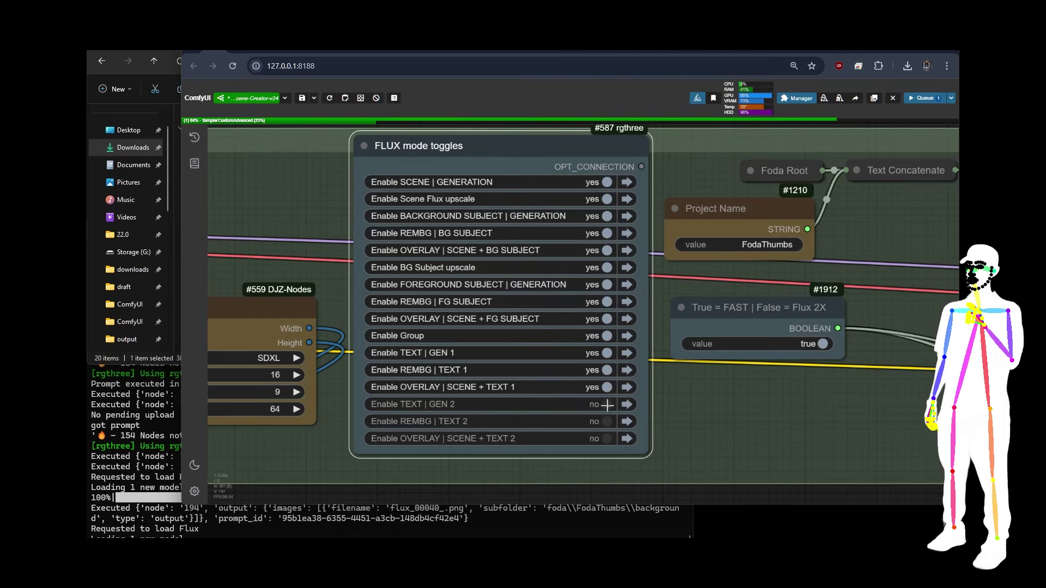
Switch the TEXT | GEN 2, REMBG | TEXT 2 and OVERLAY | SCENE + TEXT 2 toggles to yes.
{"action": "left_click", "coordinate": [607, 404]}
{"action": "left_click", "coordinate": [607, 421]}
{"action": "left_click", "coordinate": [607, 439]}
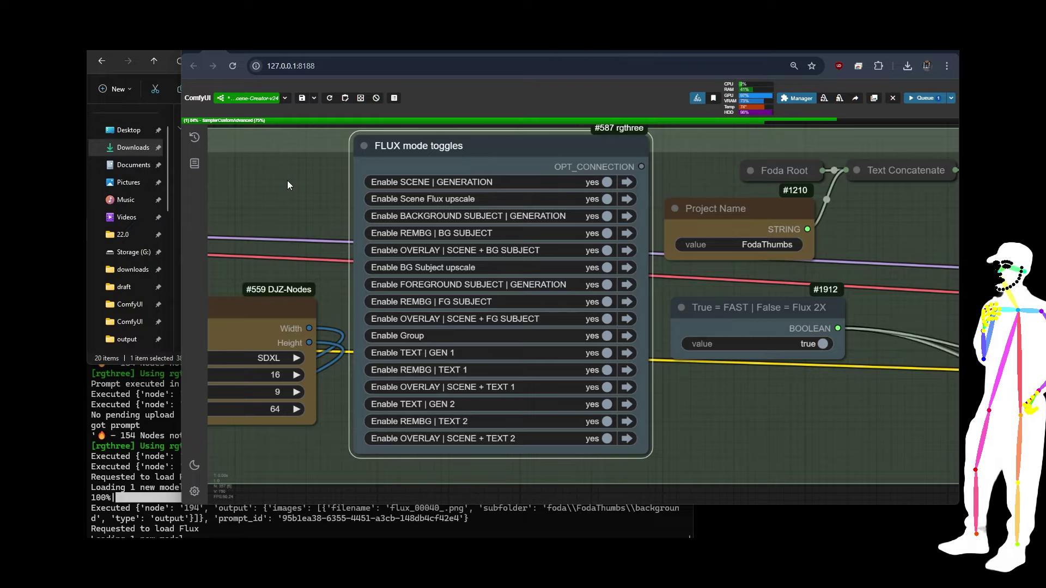
Zoom out and pan so the whole graph from SCENE GEN to TEXT GEN 2 fits on screen.
{"action": "scroll", "coordinate": [296, 168], "scroll_direction": "down", "scroll_amount": 6}
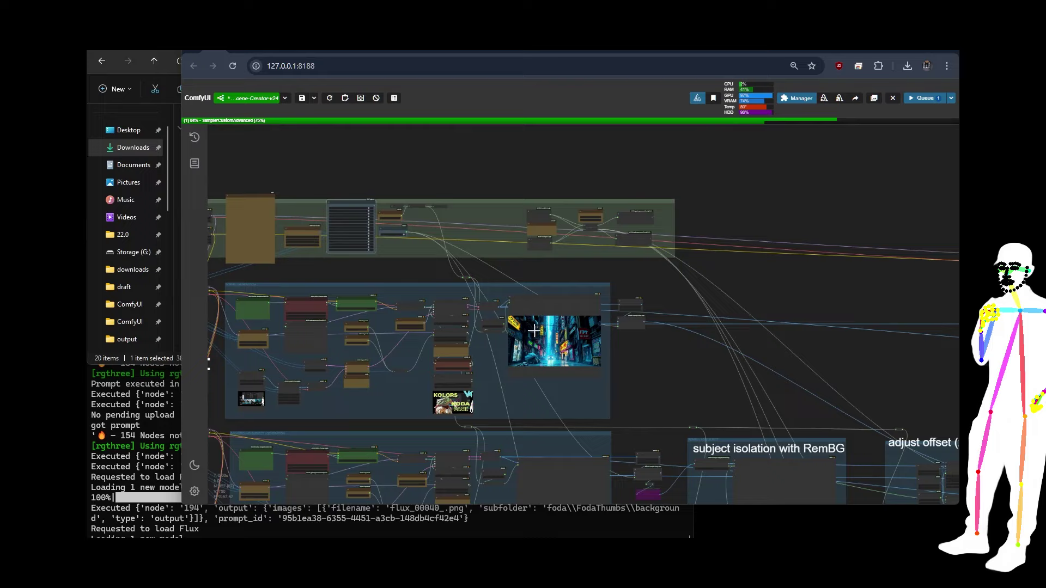
{"action": "scroll", "coordinate": [559, 359], "scroll_direction": "up", "scroll_amount": 8}
{"action": "scroll", "coordinate": [494, 258], "scroll_direction": "up", "scroll_amount": 10}
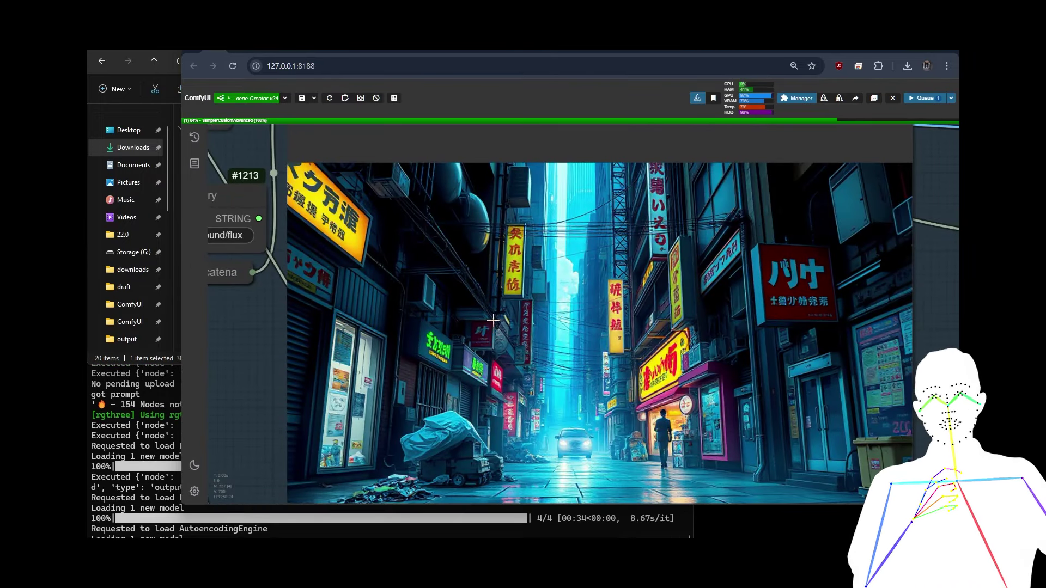
{"action": "scroll", "coordinate": [484, 269], "scroll_direction": "down", "scroll_amount": 2}
{"action": "scroll", "coordinate": [484, 269], "scroll_direction": "up", "scroll_amount": 4}
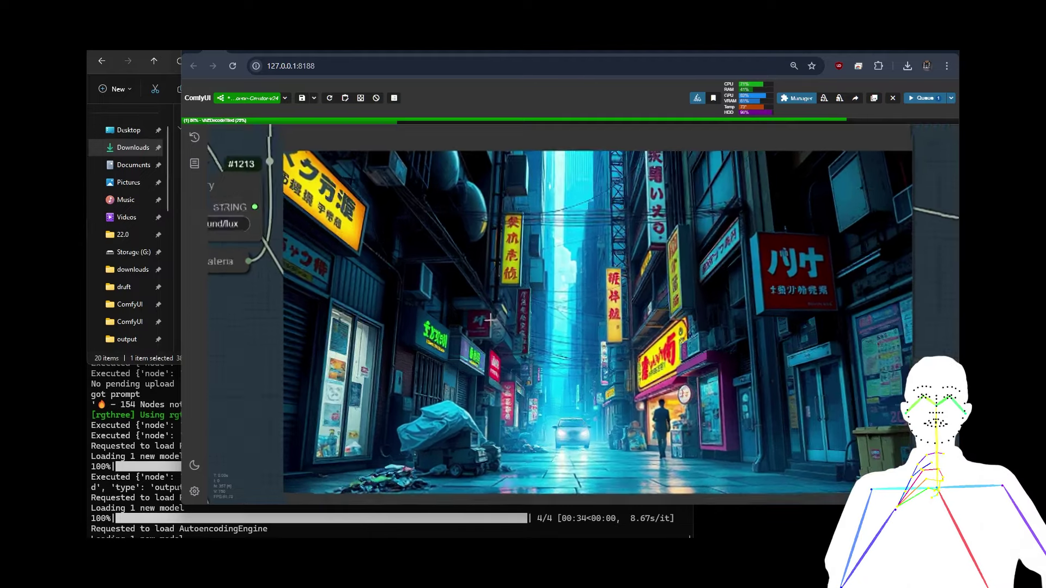
{"action": "scroll", "coordinate": [484, 248], "scroll_direction": "down", "scroll_amount": 15}
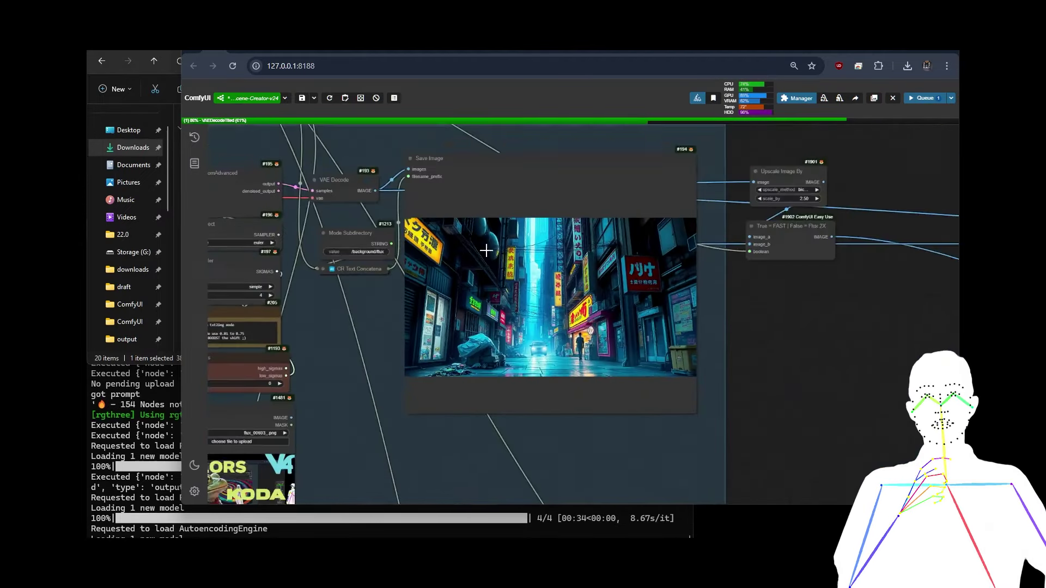
{"action": "left_click_drag", "start_coordinate": [618, 350], "coordinate": [614, 165]}
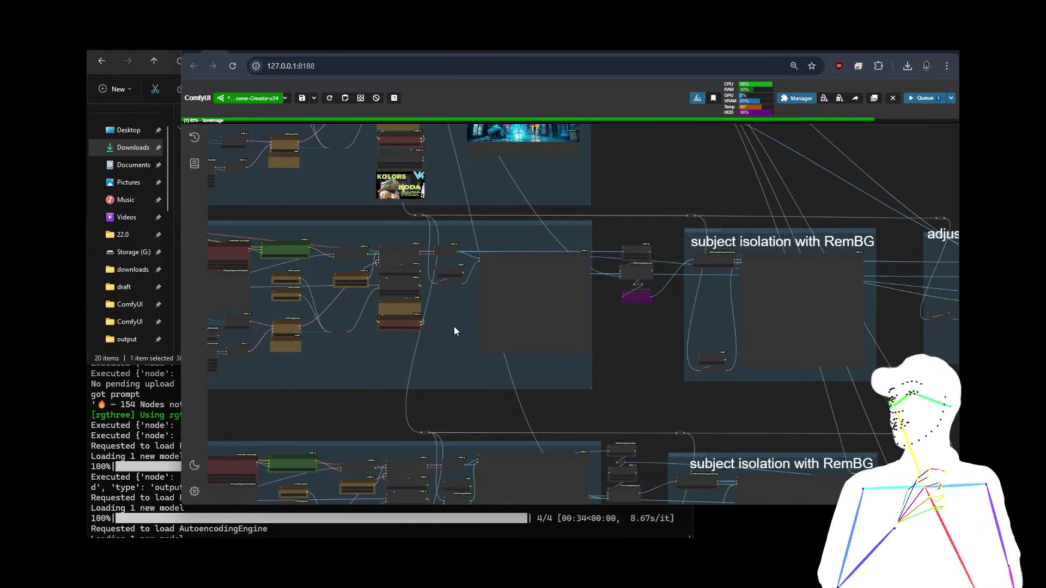
{"action": "scroll", "coordinate": [636, 222], "scroll_direction": "down", "scroll_amount": 10}
{"action": "left_click_drag", "start_coordinate": [755, 213], "coordinate": [640, 192]}
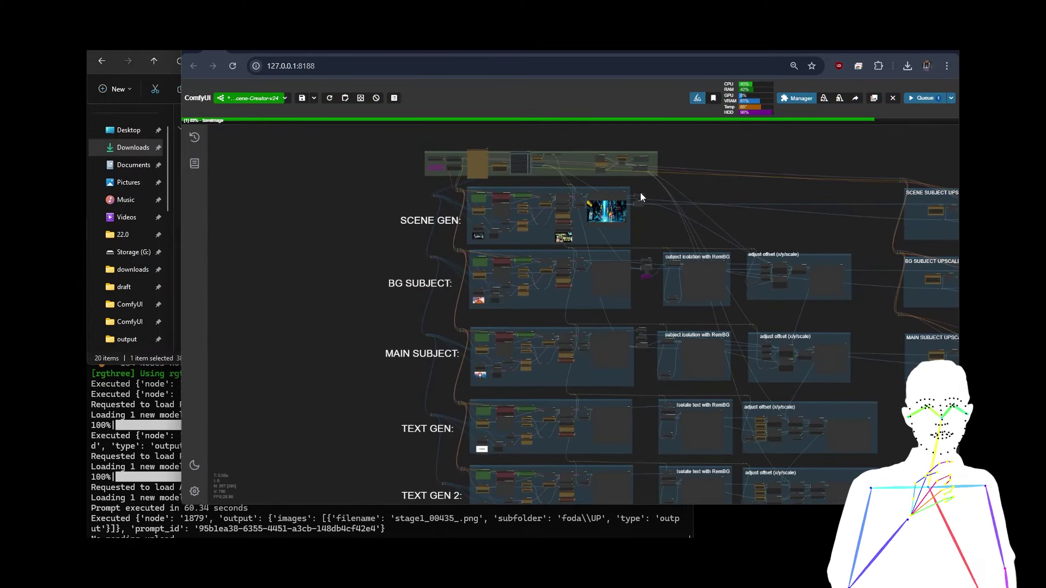
{"action": "left_click_drag", "start_coordinate": [793, 204], "coordinate": [827, 202]}
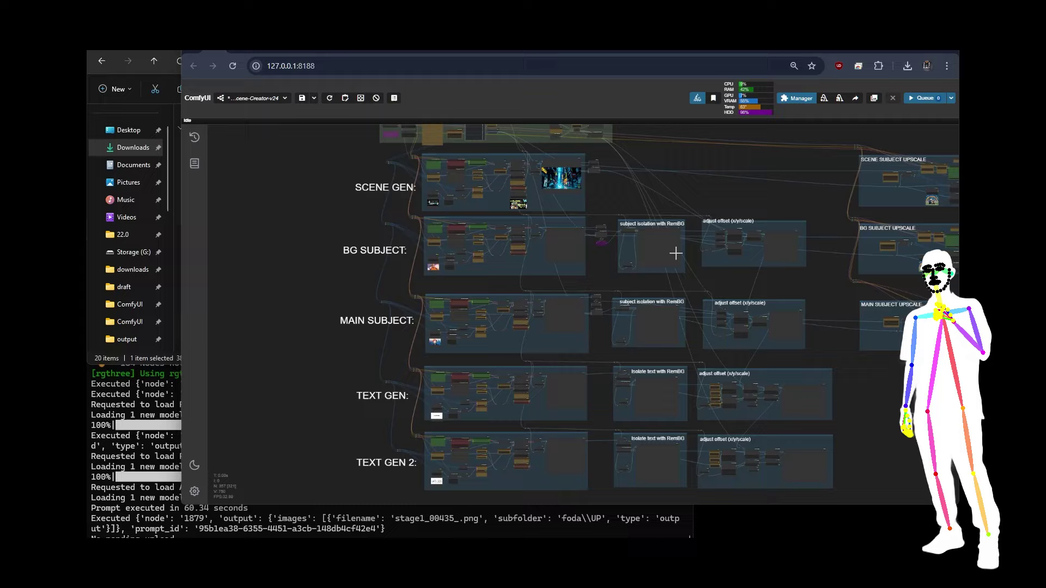
{"action": "scroll", "coordinate": [665, 249], "scroll_direction": "up", "scroll_amount": 8}
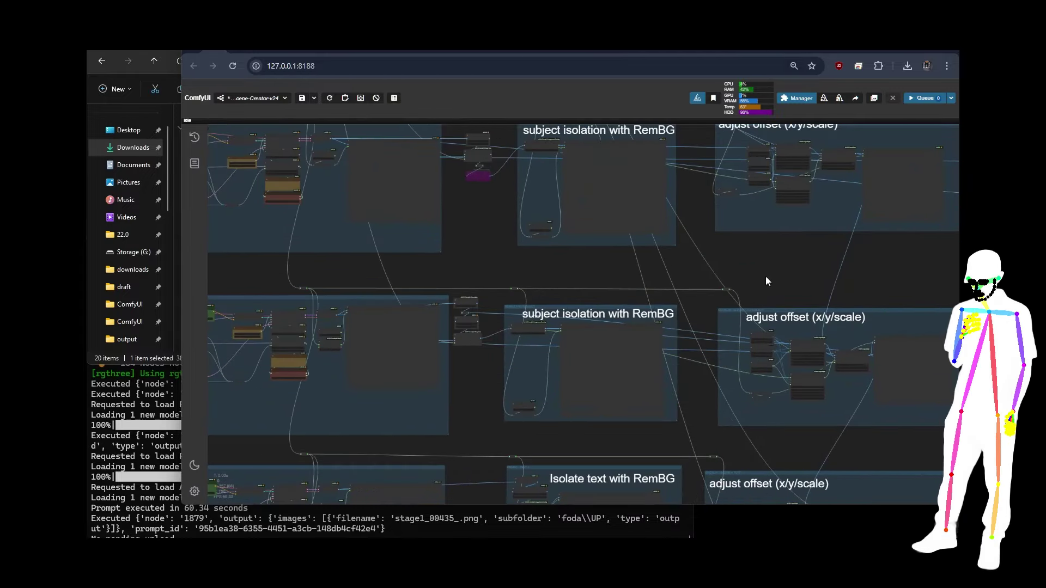
{"action": "left_click_drag", "start_coordinate": [766, 281], "coordinate": [533, 292]}
{"action": "scroll", "coordinate": [561, 139], "scroll_direction": "up", "scroll_amount": 8}
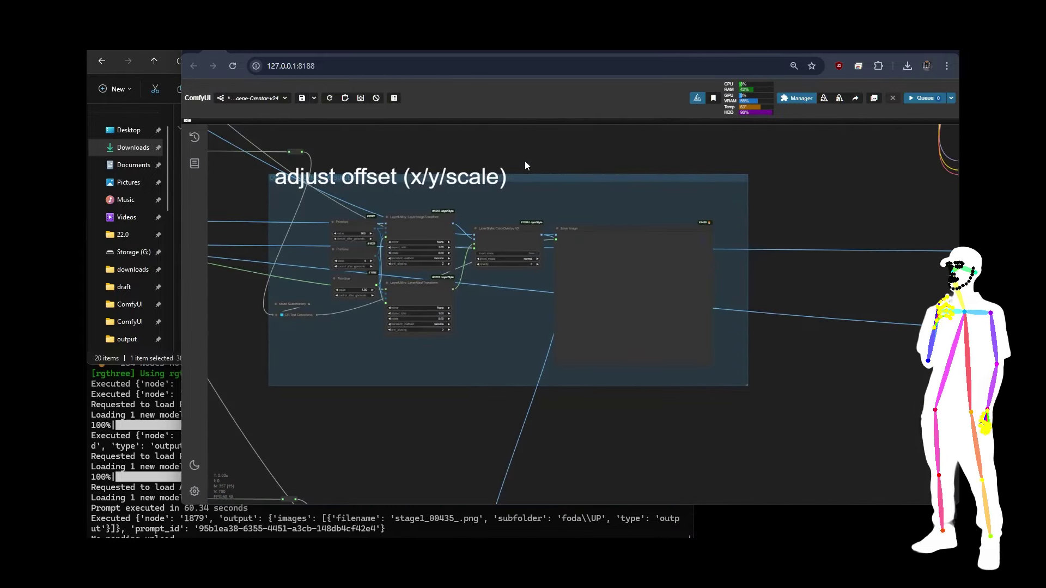
{"action": "scroll", "coordinate": [338, 201], "scroll_direction": "up", "scroll_amount": 5}
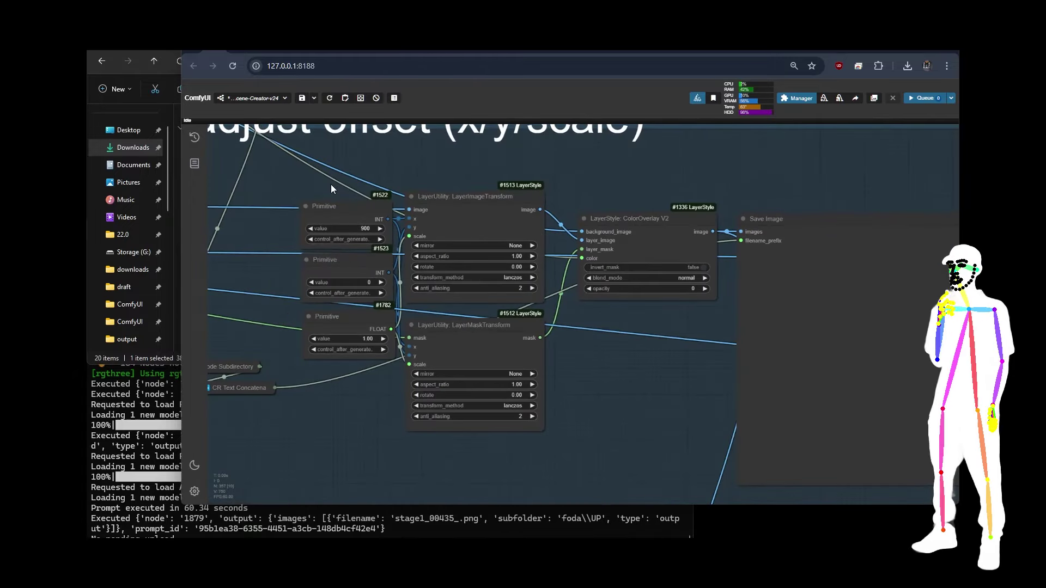
{"action": "left_click", "coordinate": [330, 264]}
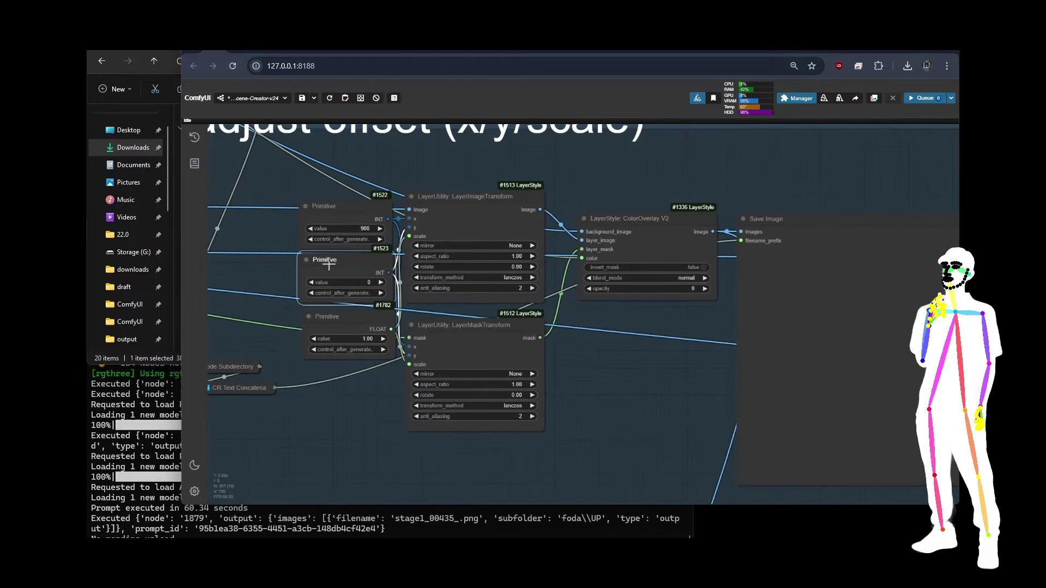
{"action": "left_click", "coordinate": [329, 314]}
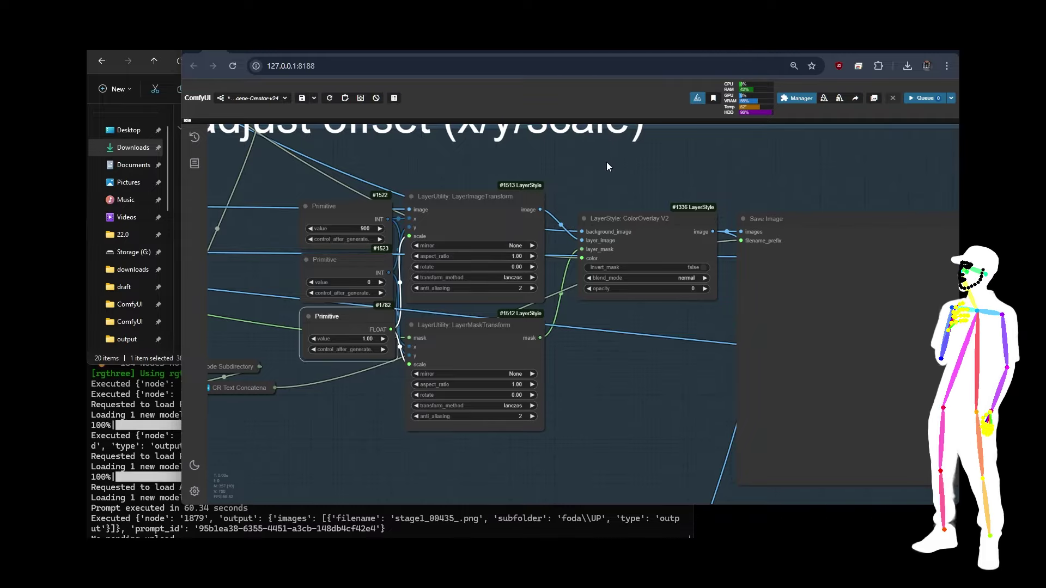
{"action": "scroll", "coordinate": [606, 161], "scroll_direction": "down", "scroll_amount": 10}
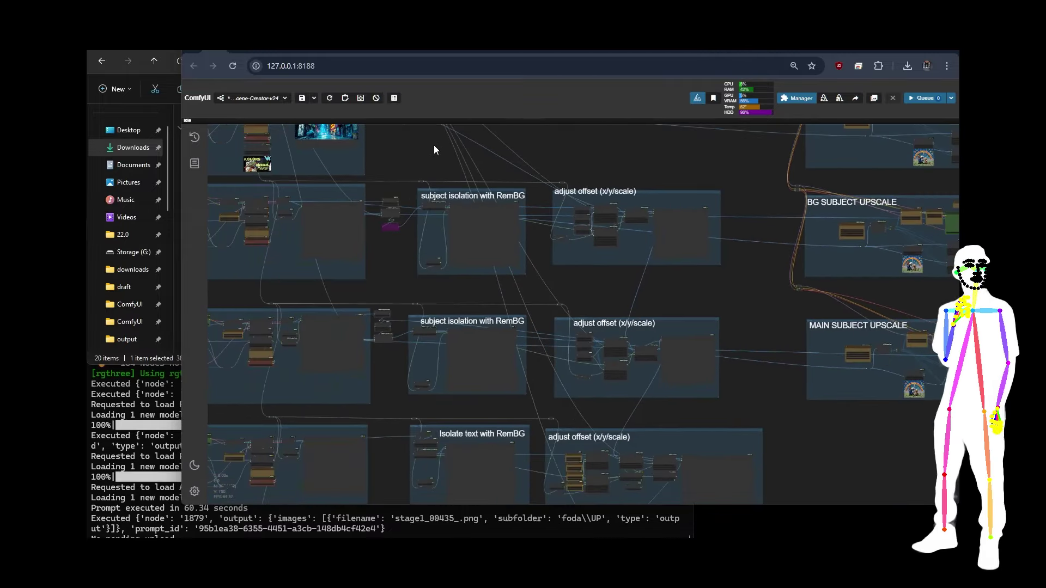
{"action": "left_click_drag", "start_coordinate": [433, 145], "coordinate": [573, 217]}
{"action": "scroll", "coordinate": [512, 159], "scroll_direction": "up", "scroll_amount": 5}
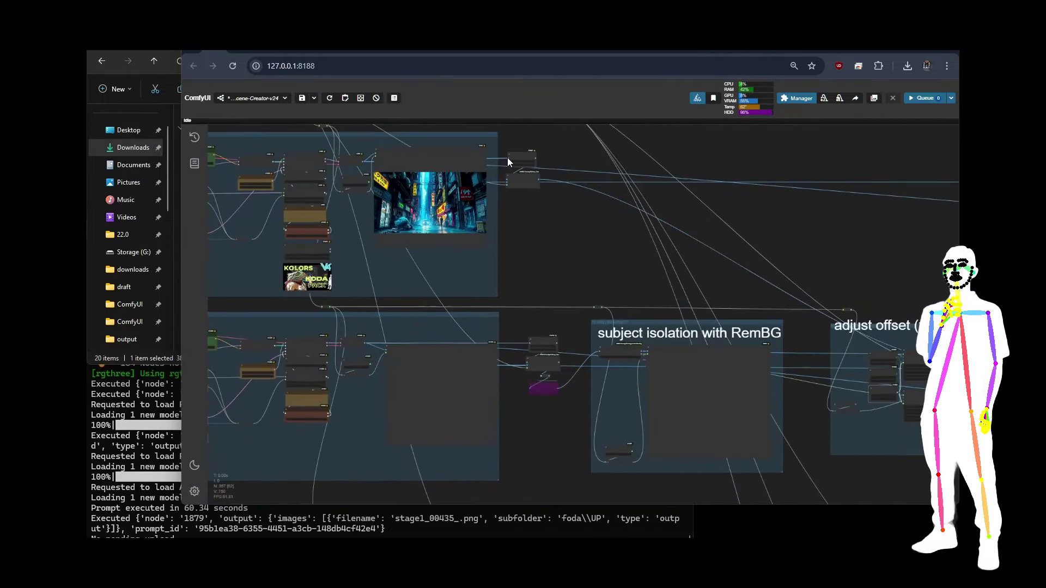
{"action": "scroll", "coordinate": [508, 161], "scroll_direction": "up", "scroll_amount": 5}
{"action": "left_click_drag", "start_coordinate": [587, 166], "coordinate": [517, 330]}
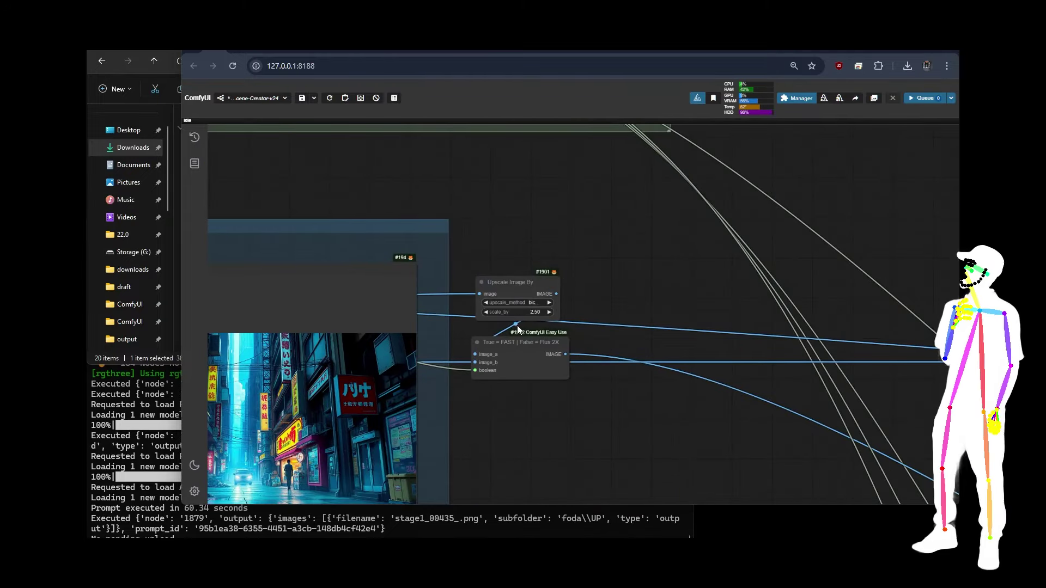
{"action": "scroll", "coordinate": [692, 321], "scroll_direction": "down", "scroll_amount": 8}
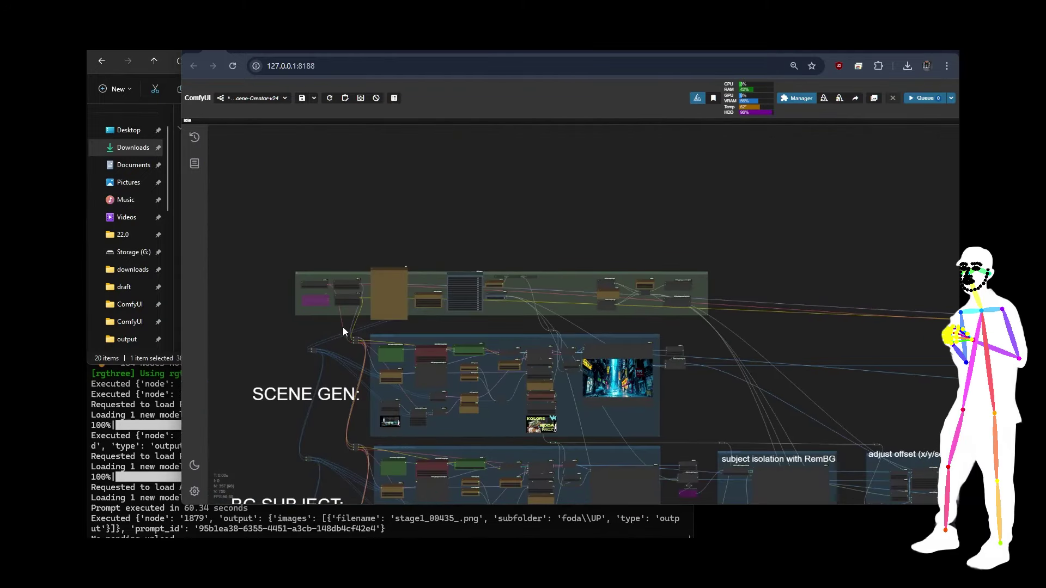
{"action": "scroll", "coordinate": [398, 292], "scroll_direction": "up", "scroll_amount": 8}
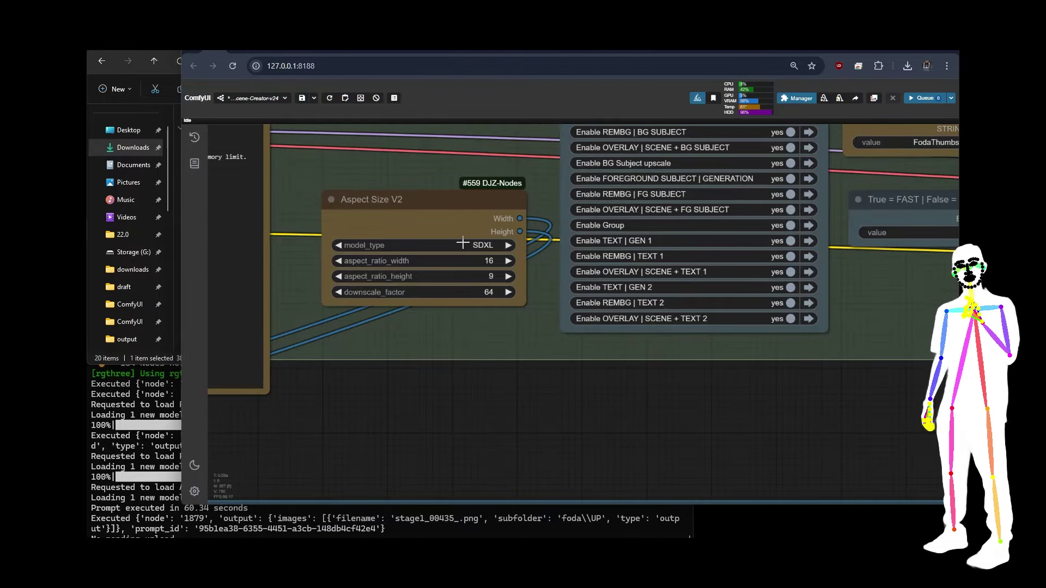
{"action": "scroll", "coordinate": [493, 170], "scroll_direction": "down", "scroll_amount": 5}
{"action": "scroll", "coordinate": [517, 218], "scroll_direction": "down", "scroll_amount": 4}
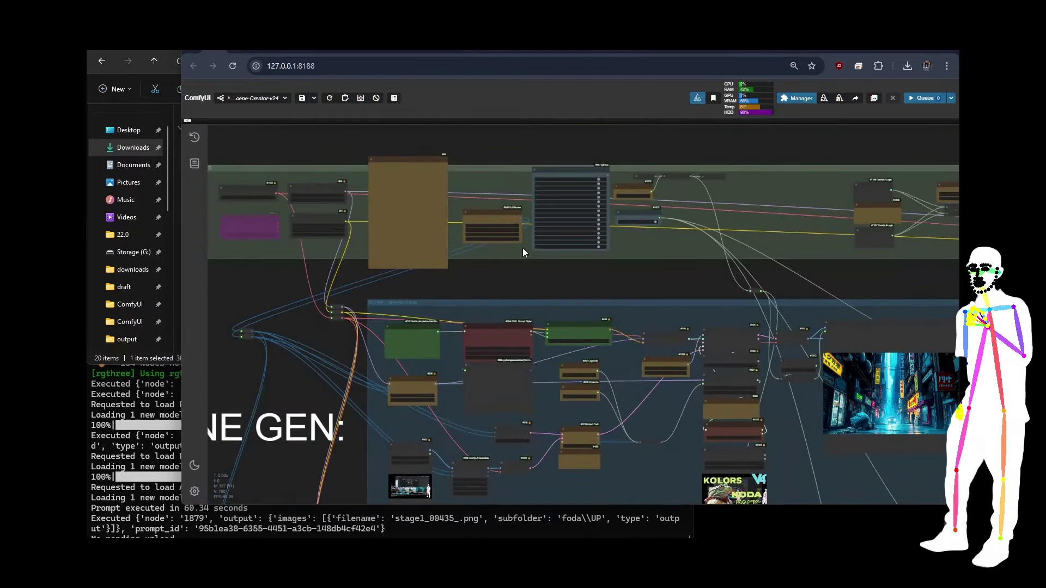
{"action": "left_click_drag", "start_coordinate": [541, 284], "coordinate": [413, 106]}
{"action": "left_click_drag", "start_coordinate": [879, 200], "coordinate": [583, 243]}
{"action": "scroll", "coordinate": [583, 243], "scroll_direction": "up", "scroll_amount": 6}
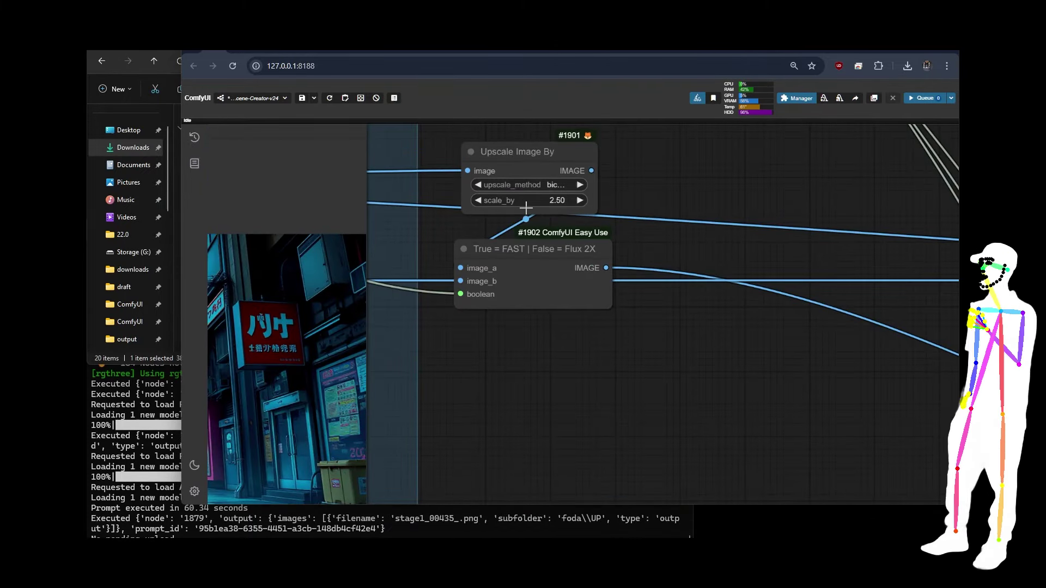
{"action": "scroll", "coordinate": [526, 207], "scroll_direction": "down", "scroll_amount": 6}
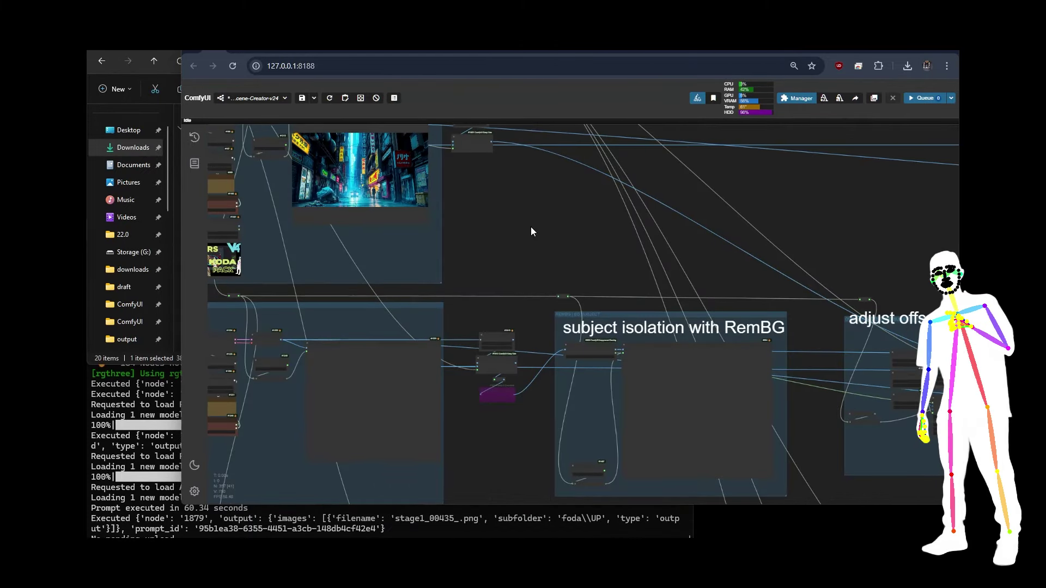
{"action": "left_click_drag", "start_coordinate": [531, 227], "coordinate": [441, 165]}
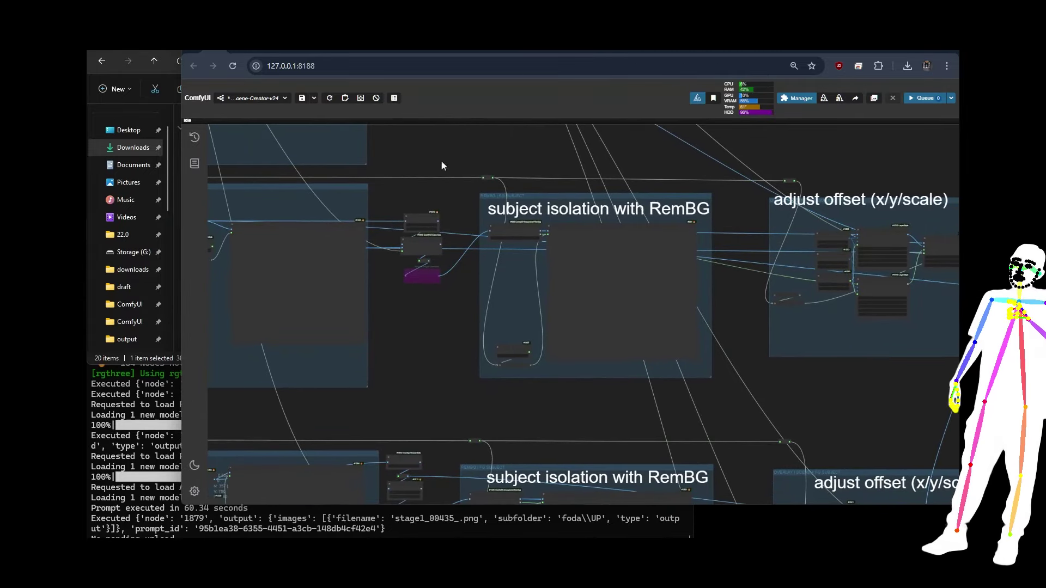
{"action": "scroll", "coordinate": [383, 195], "scroll_direction": "up", "scroll_amount": 8}
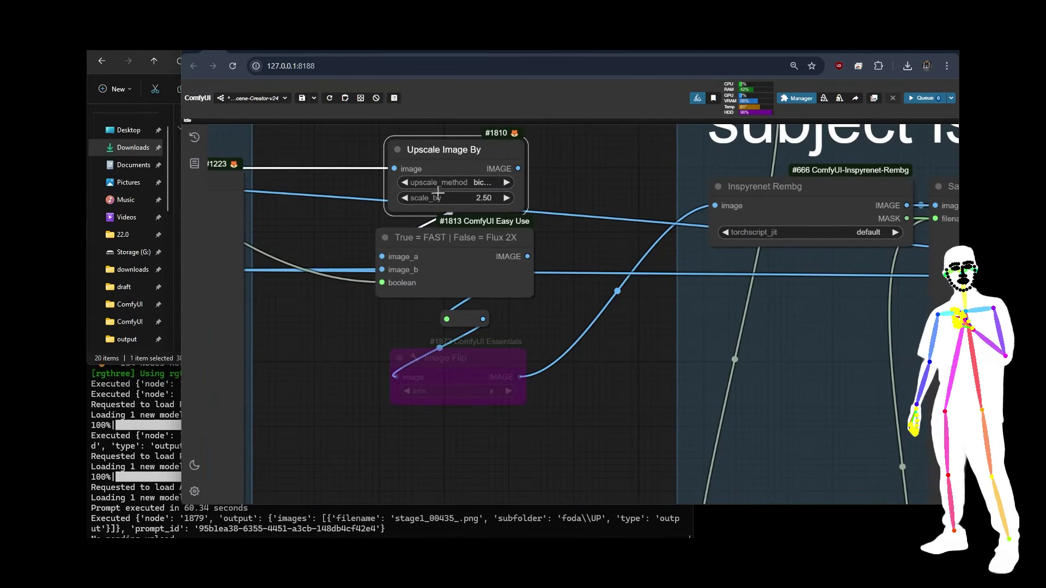
{"action": "scroll", "coordinate": [616, 219], "scroll_direction": "down", "scroll_amount": 10}
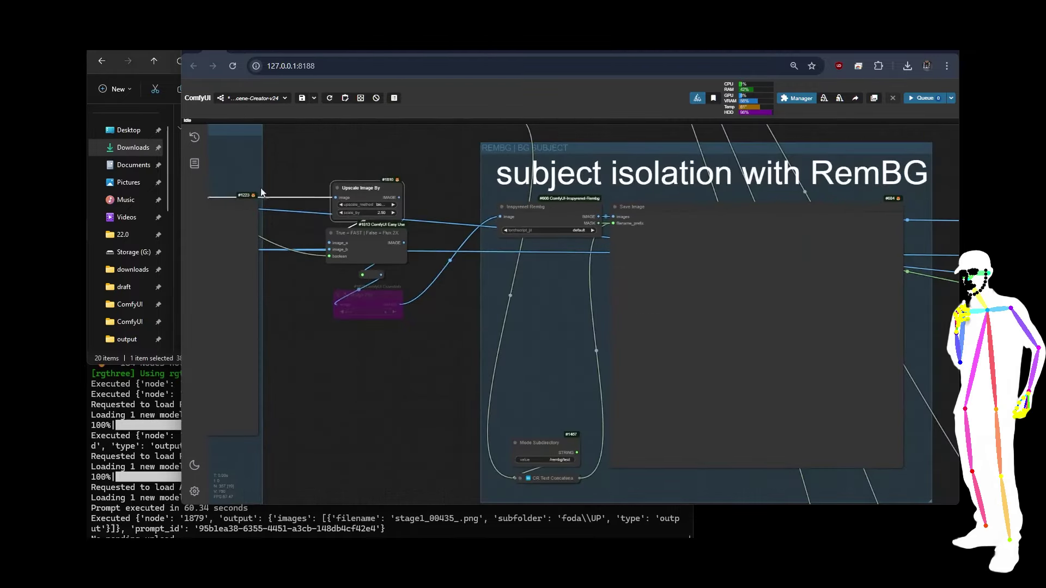
{"action": "scroll", "coordinate": [616, 220], "scroll_direction": "up", "scroll_amount": 12}
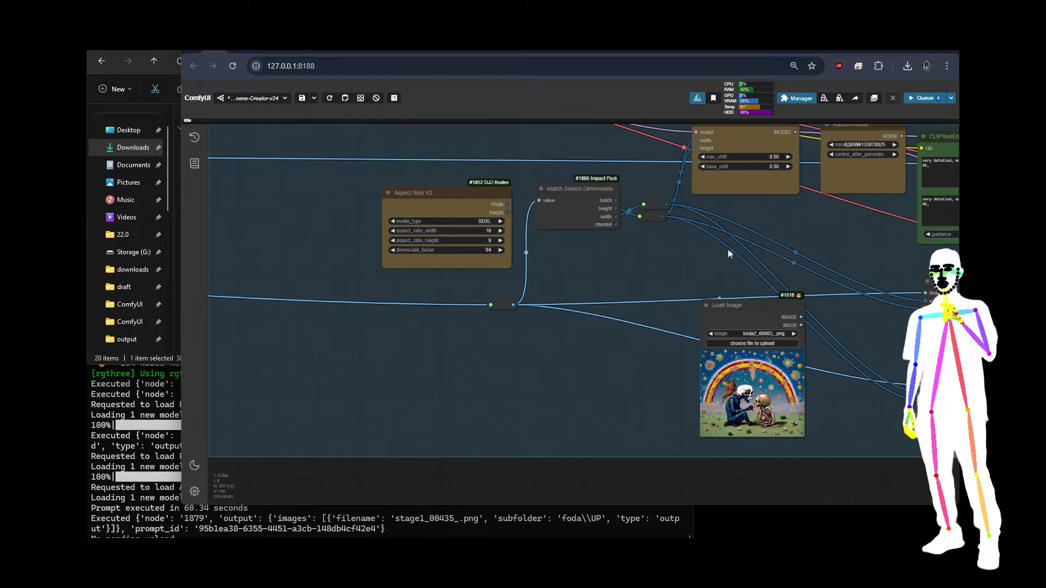
{"action": "scroll", "coordinate": [708, 256], "scroll_direction": "down", "scroll_amount": 3}
{"action": "scroll", "coordinate": [707, 307], "scroll_direction": "up", "scroll_amount": 3}
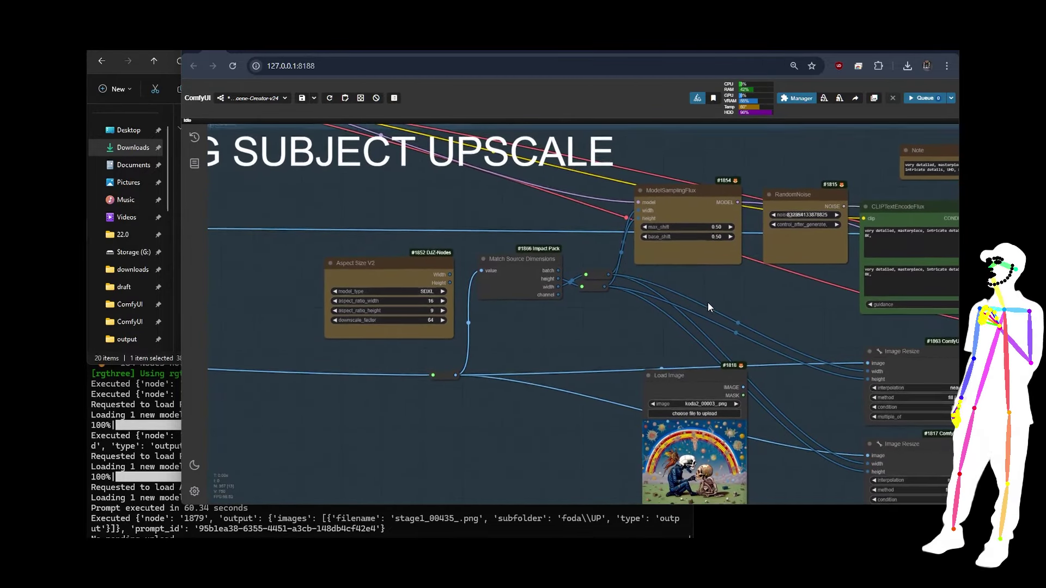
{"action": "left_click_drag", "start_coordinate": [707, 302], "coordinate": [184, 258]}
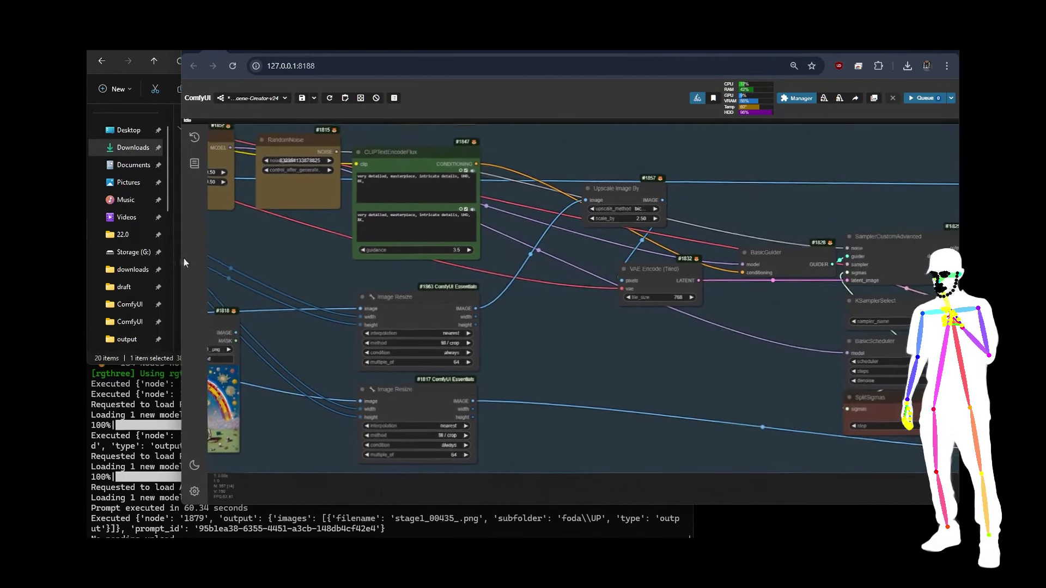
{"action": "scroll", "coordinate": [591, 167], "scroll_direction": "up", "scroll_amount": 5}
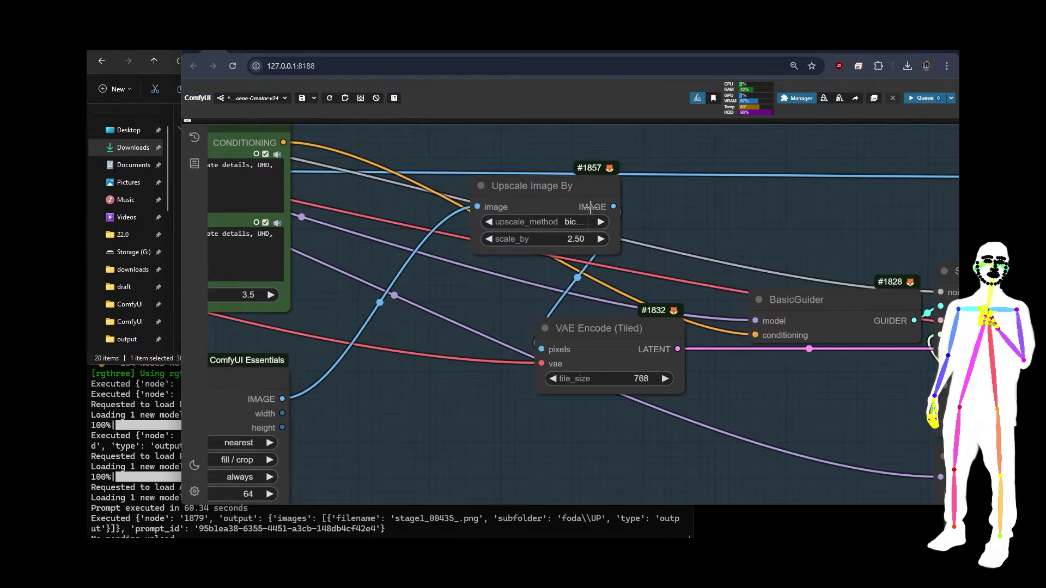
{"action": "scroll", "coordinate": [719, 213], "scroll_direction": "down", "scroll_amount": 2}
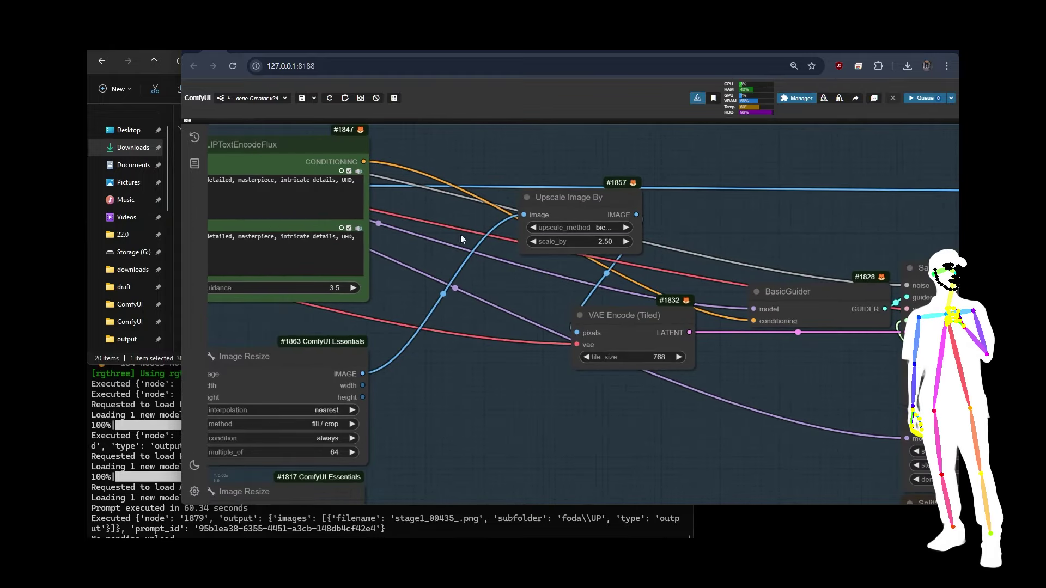
{"action": "left_click_drag", "start_coordinate": [373, 258], "coordinate": [504, 252]}
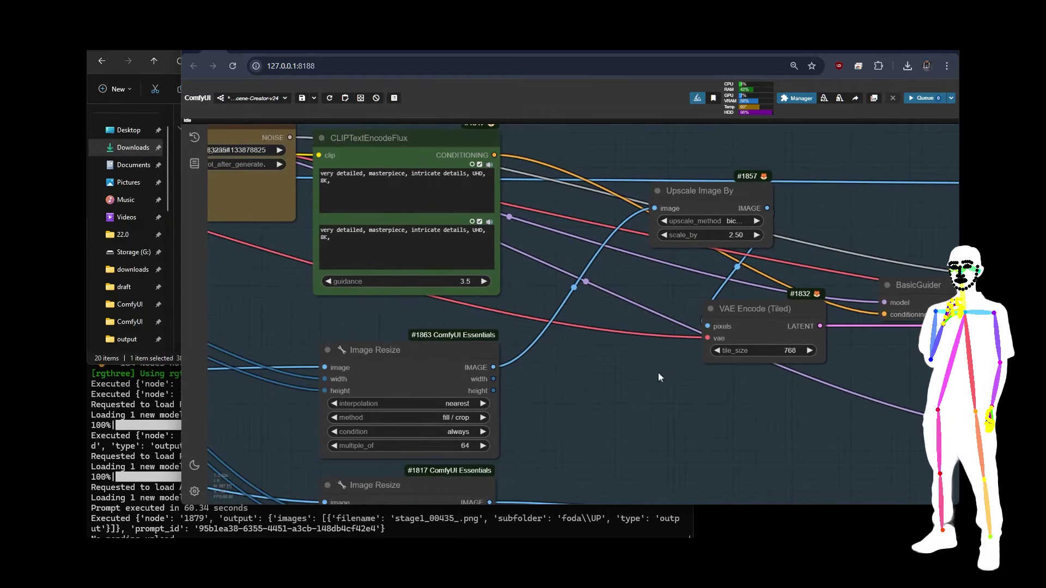
{"action": "left_click_drag", "start_coordinate": [658, 377], "coordinate": [689, 249]}
{"action": "scroll", "coordinate": [457, 270], "scroll_direction": "down", "scroll_amount": 3}
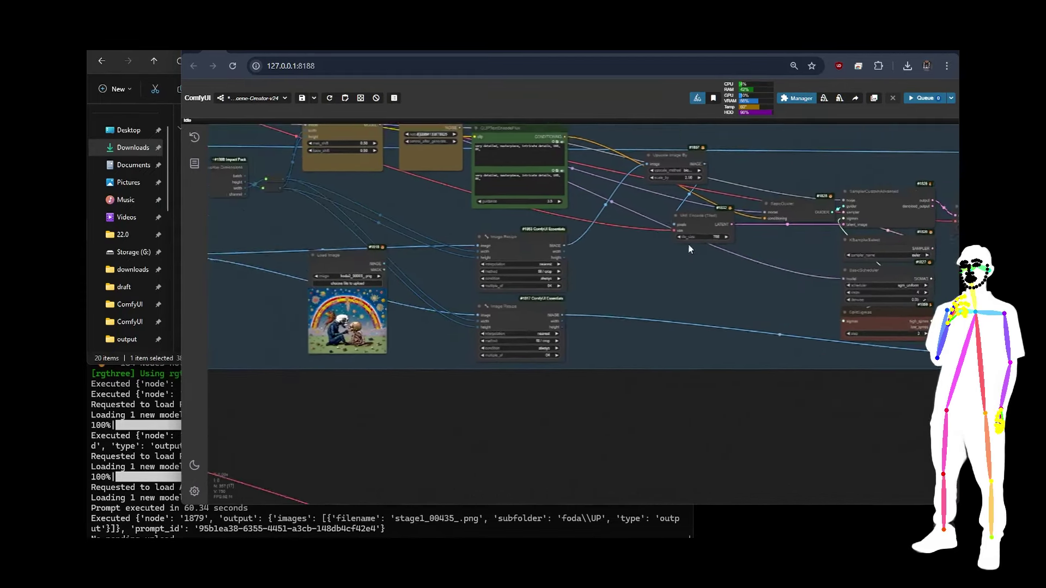
{"action": "scroll", "coordinate": [528, 231], "scroll_direction": "up", "scroll_amount": 5}
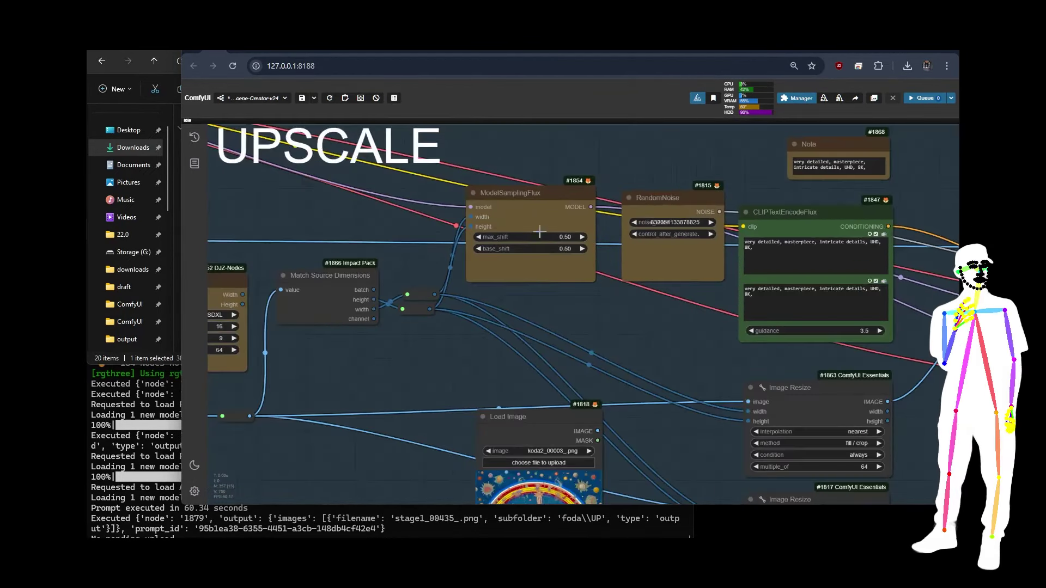
{"action": "scroll", "coordinate": [539, 231], "scroll_direction": "up", "scroll_amount": 4}
{"action": "left_click", "coordinate": [484, 185]}
{"action": "left_click", "coordinate": [748, 239]}
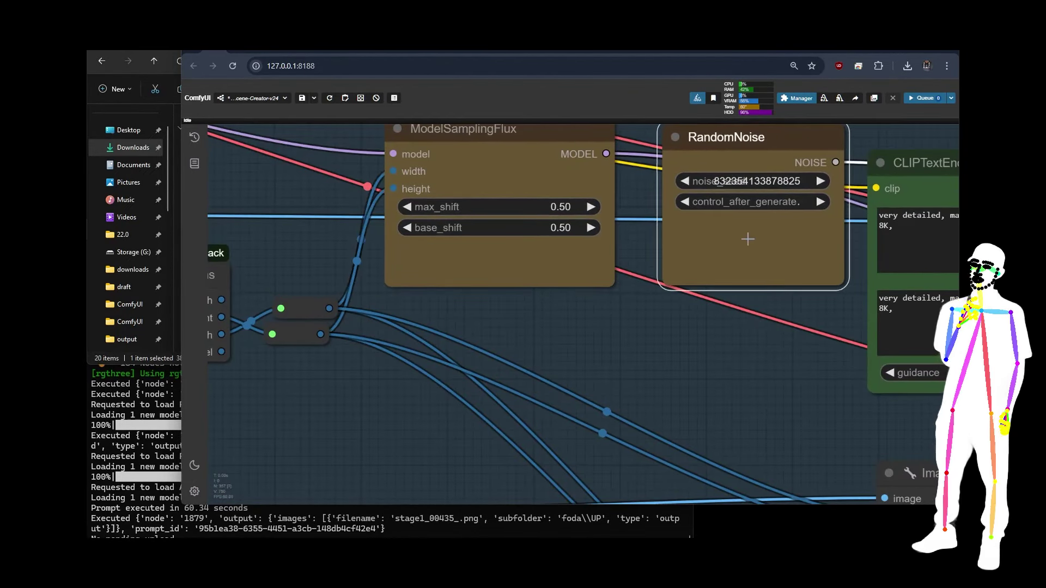
{"action": "scroll", "coordinate": [646, 208], "scroll_direction": "down", "scroll_amount": 10}
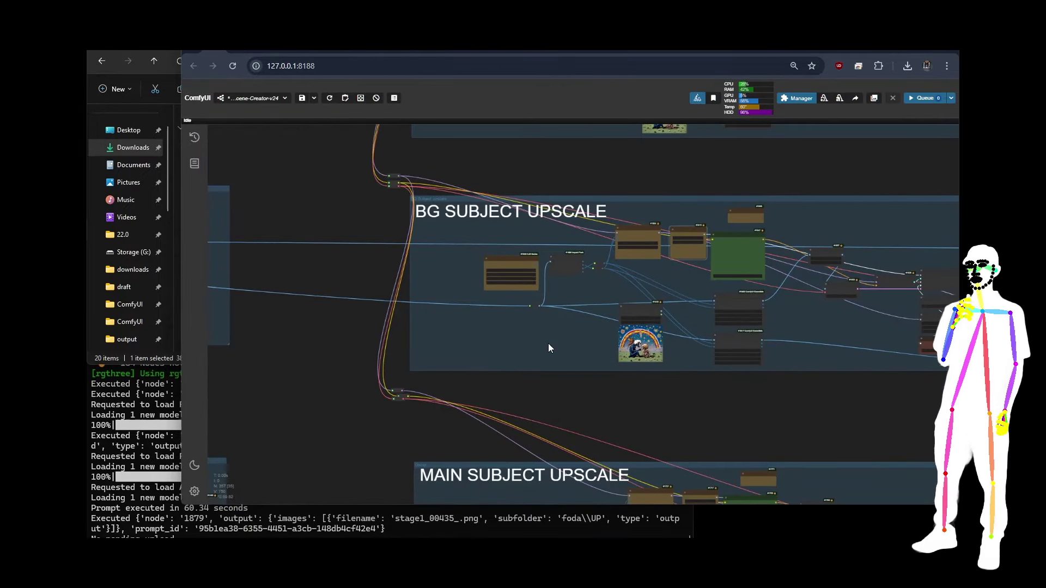
{"action": "scroll", "coordinate": [512, 218], "scroll_direction": "up", "scroll_amount": 7}
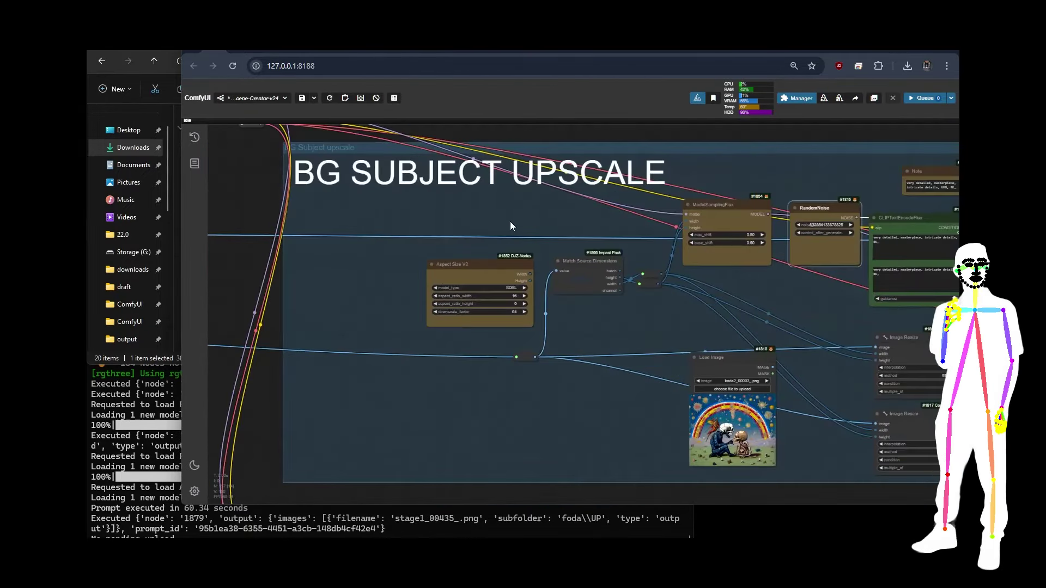
{"action": "left_click", "coordinate": [436, 268]}
{"action": "left_click_drag", "start_coordinate": [450, 262], "coordinate": [445, 275]}
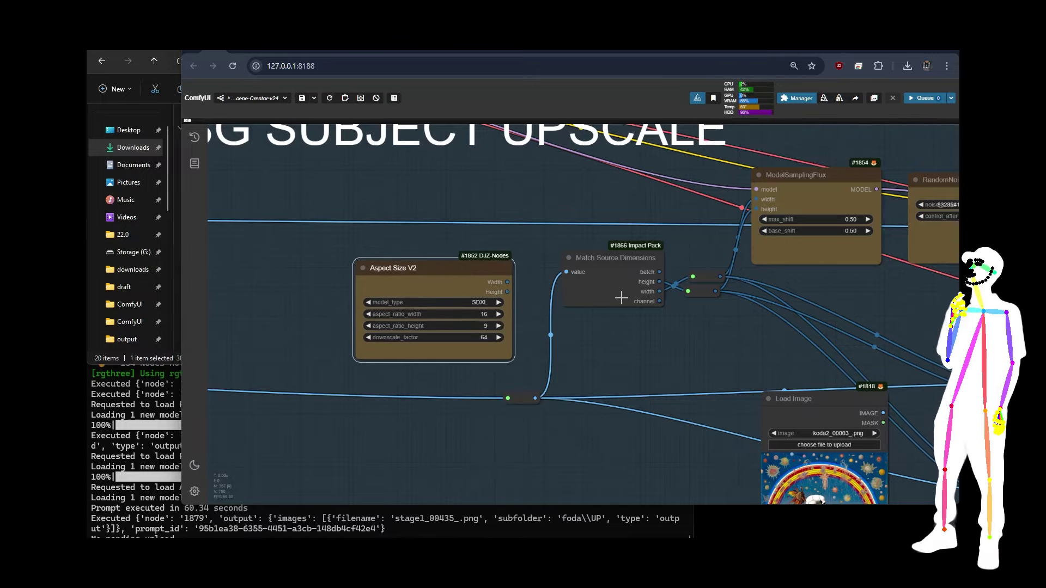
{"action": "scroll", "coordinate": [613, 288], "scroll_direction": "up", "scroll_amount": 3}
{"action": "left_click", "coordinate": [594, 271]}
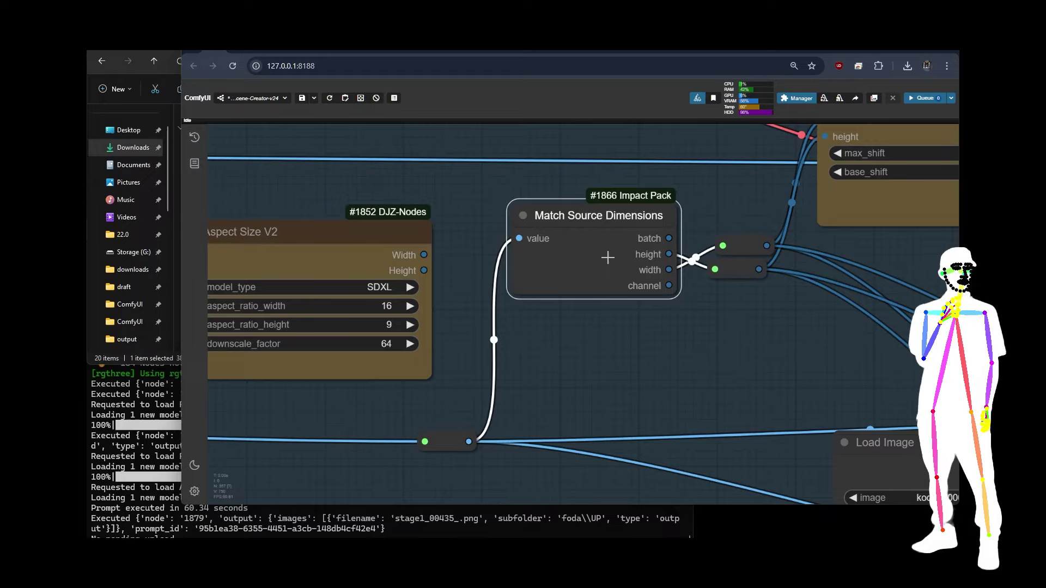
{"action": "left_click", "coordinate": [293, 254]}
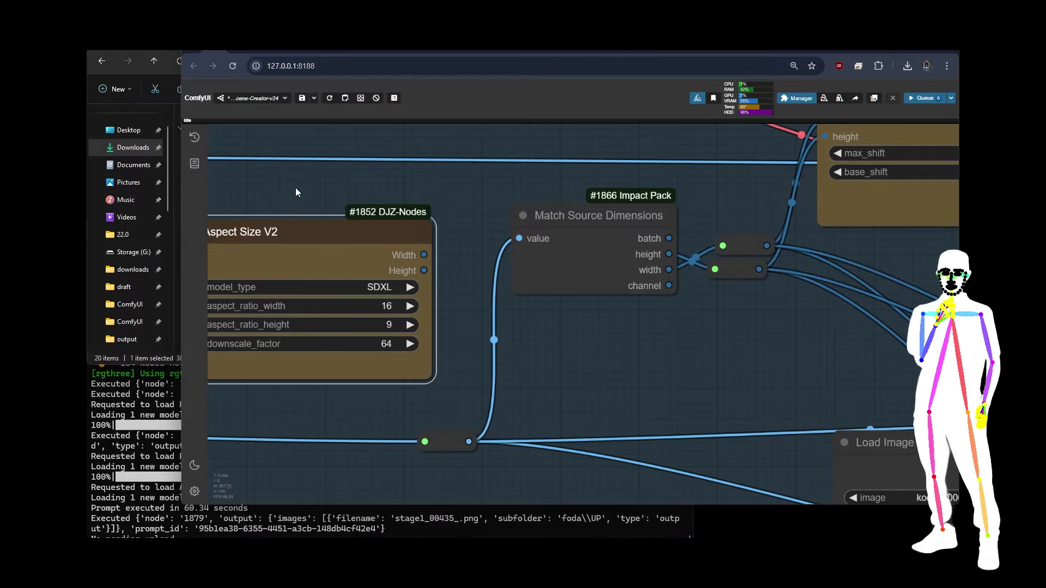
{"action": "scroll", "coordinate": [291, 182], "scroll_direction": "down", "scroll_amount": 4}
{"action": "scroll", "coordinate": [290, 189], "scroll_direction": "down", "scroll_amount": 1}
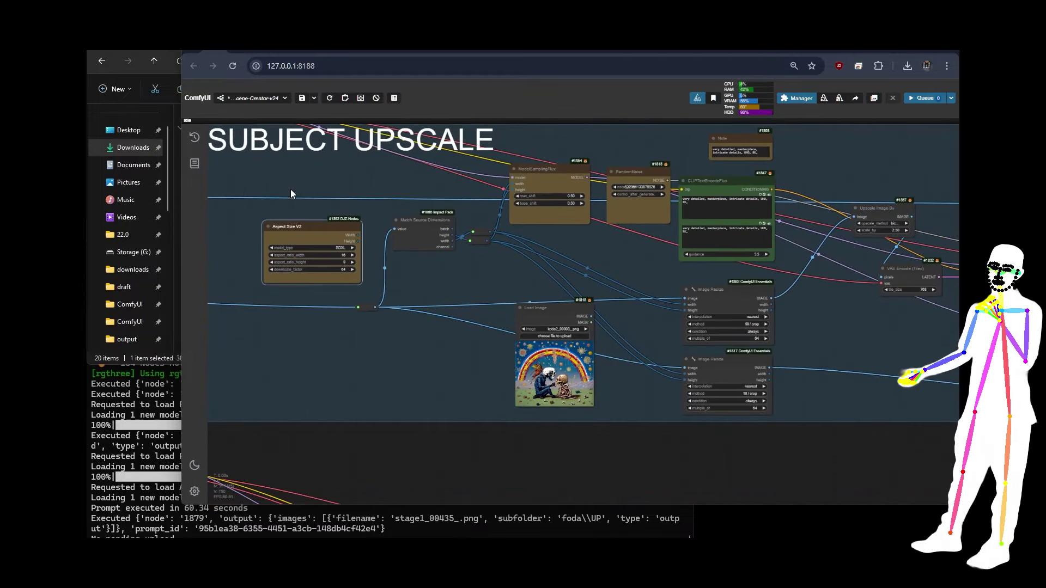
{"action": "scroll", "coordinate": [417, 240], "scroll_direction": "up", "scroll_amount": 4}
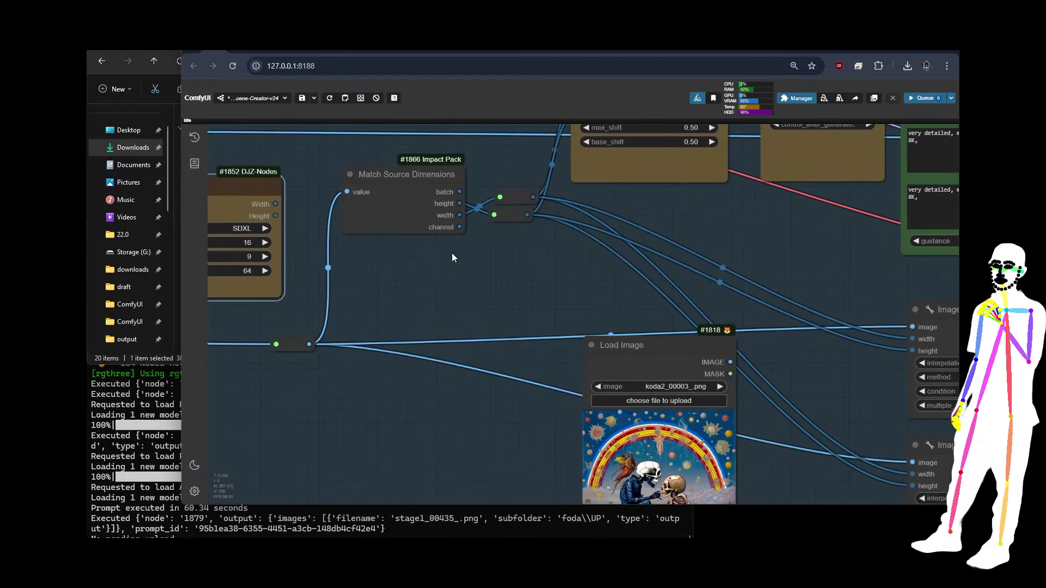
{"action": "scroll", "coordinate": [452, 258], "scroll_direction": "down", "scroll_amount": 6}
{"action": "scroll", "coordinate": [810, 355], "scroll_direction": "down", "scroll_amount": 2}
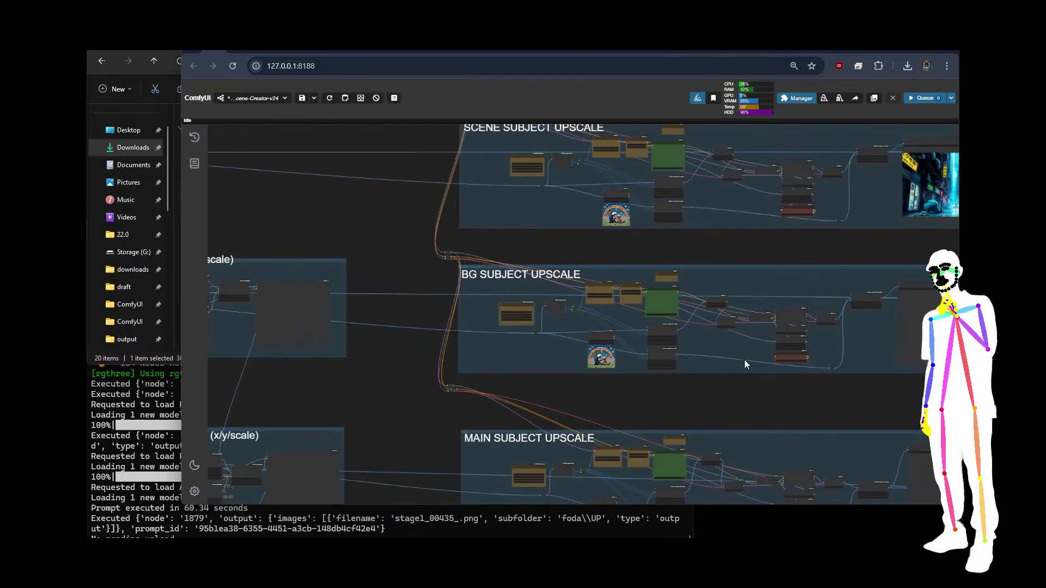
{"action": "left_click_drag", "start_coordinate": [357, 376], "coordinate": [649, 368]}
{"action": "scroll", "coordinate": [383, 276], "scroll_direction": "up", "scroll_amount": 6}
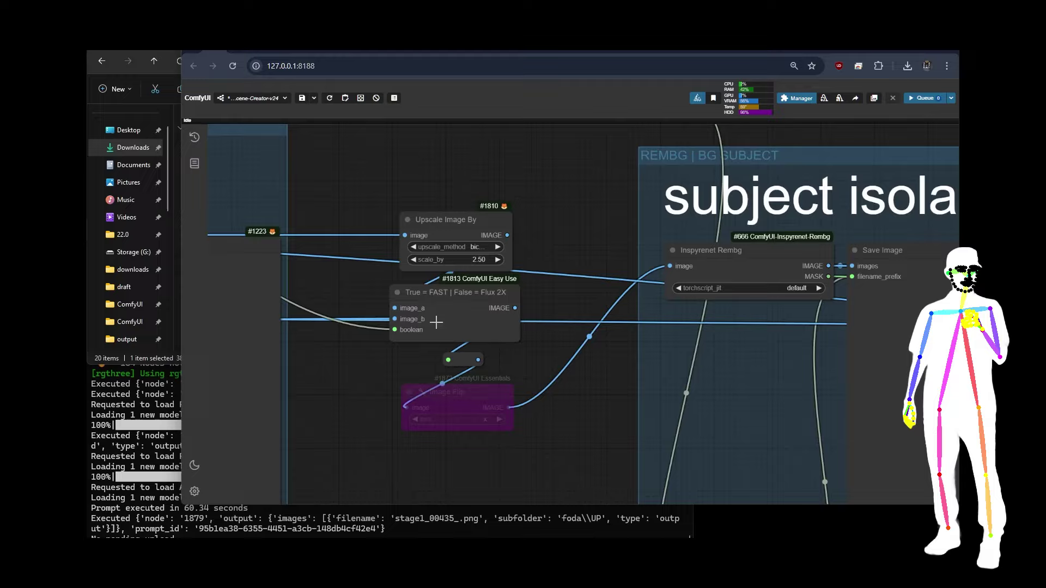
{"action": "left_click_drag", "start_coordinate": [447, 247], "coordinate": [447, 238]}
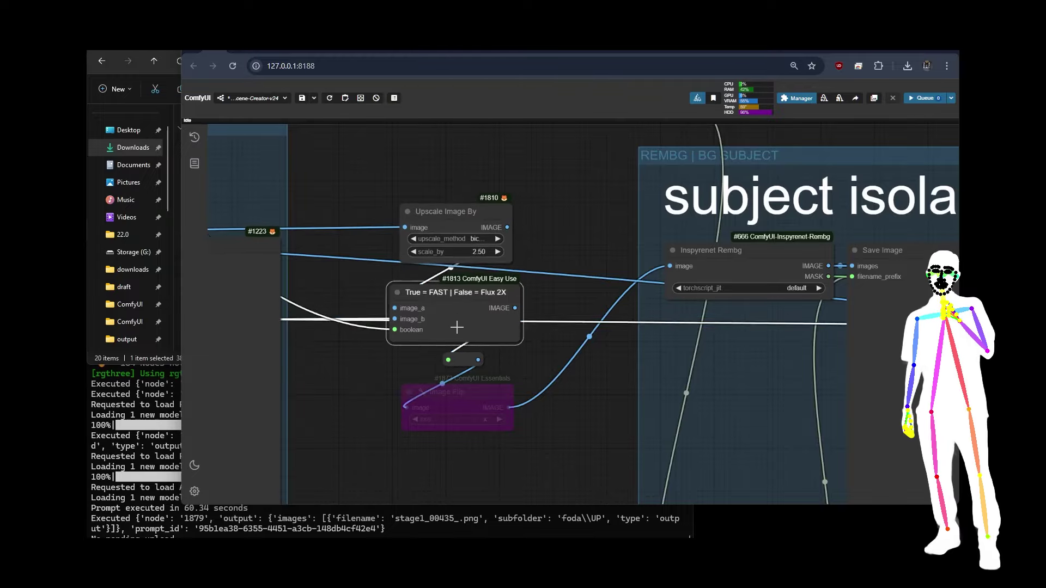
{"action": "left_click_drag", "start_coordinate": [456, 327], "coordinate": [457, 317]}
{"action": "scroll", "coordinate": [457, 317], "scroll_direction": "down", "scroll_amount": 10}
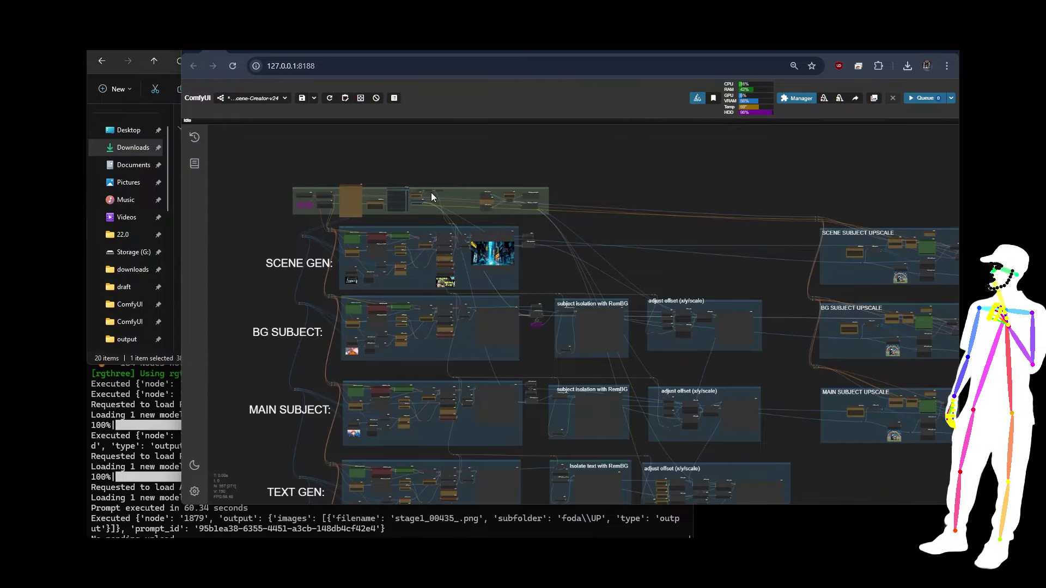
{"action": "scroll", "coordinate": [430, 192], "scroll_direction": "up", "scroll_amount": 8}
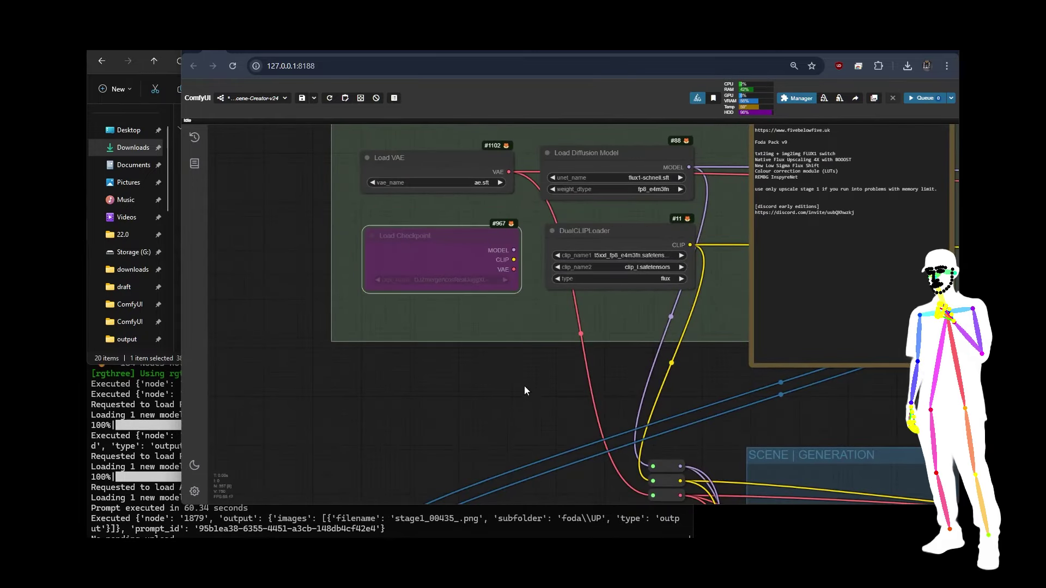
{"action": "left_click_drag", "start_coordinate": [524, 386], "coordinate": [415, 344]}
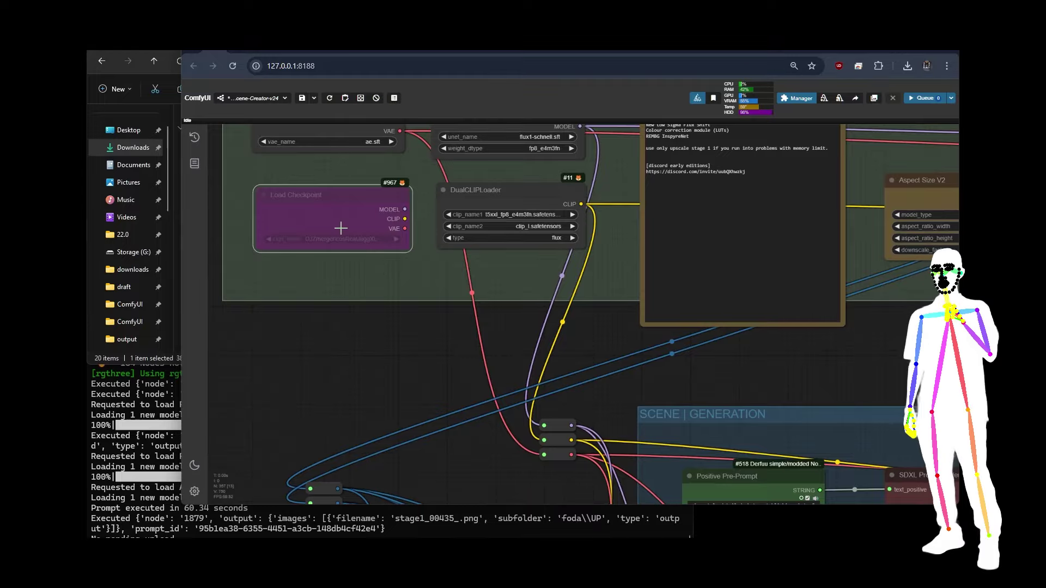
{"action": "left_click_drag", "start_coordinate": [548, 426], "coordinate": [475, 274]}
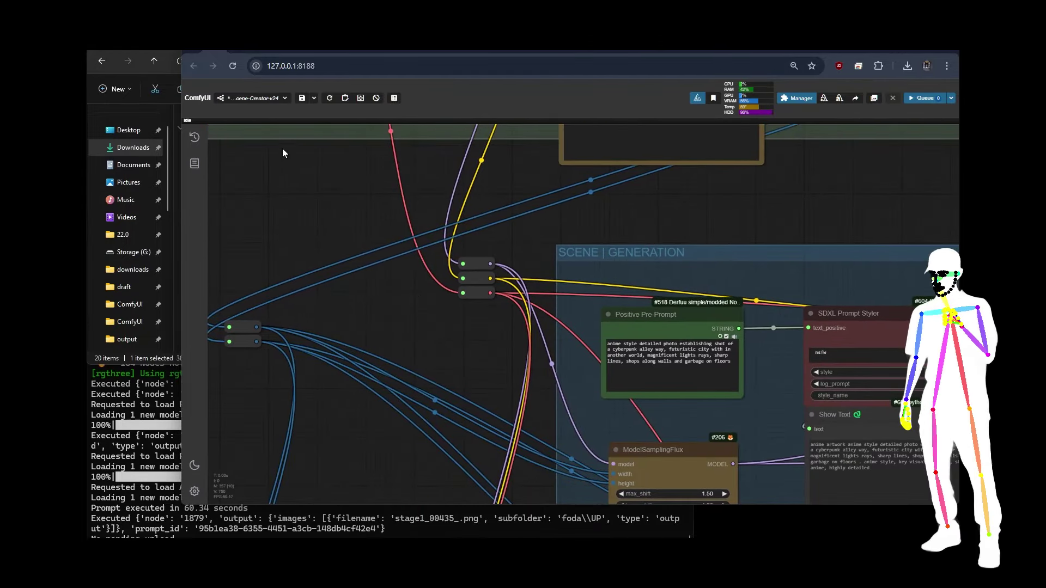
{"action": "scroll", "coordinate": [286, 165], "scroll_direction": "down", "scroll_amount": 10}
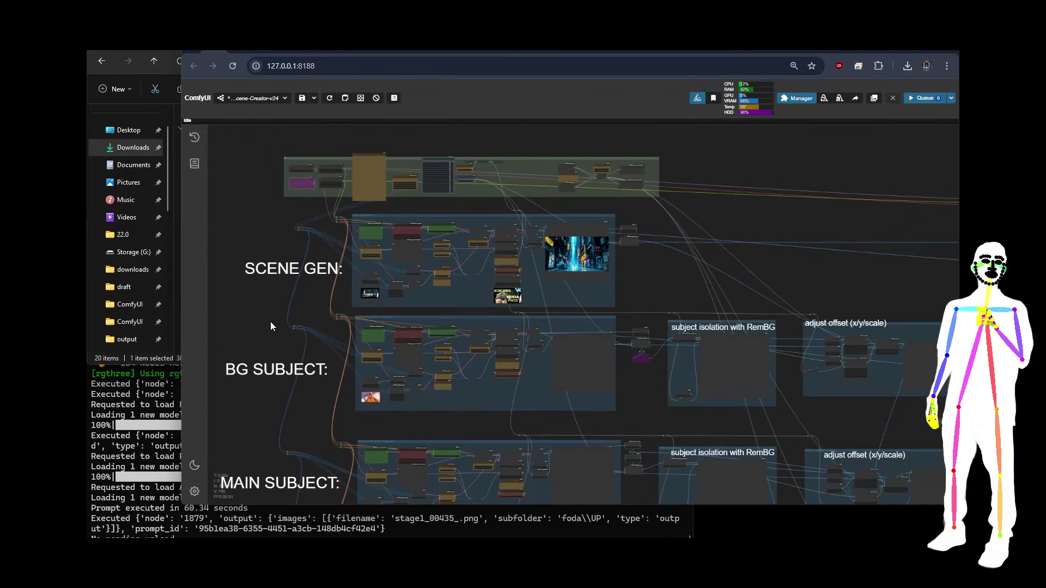
{"action": "mouse_move", "coordinate": [270, 325]}
{"action": "left_mouse_down"}
{"action": "mouse_move", "coordinate": [269, 295]}
{"action": "mouse_move", "coordinate": [266, 328]}
{"action": "left_mouse_up"}
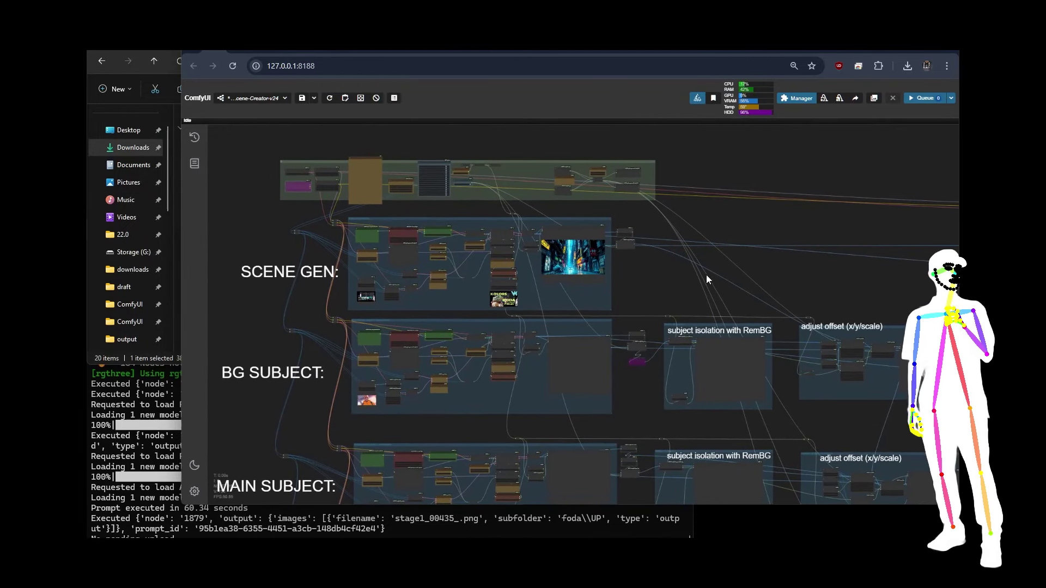
{"action": "left_click_drag", "start_coordinate": [688, 216], "coordinate": [578, 74]}
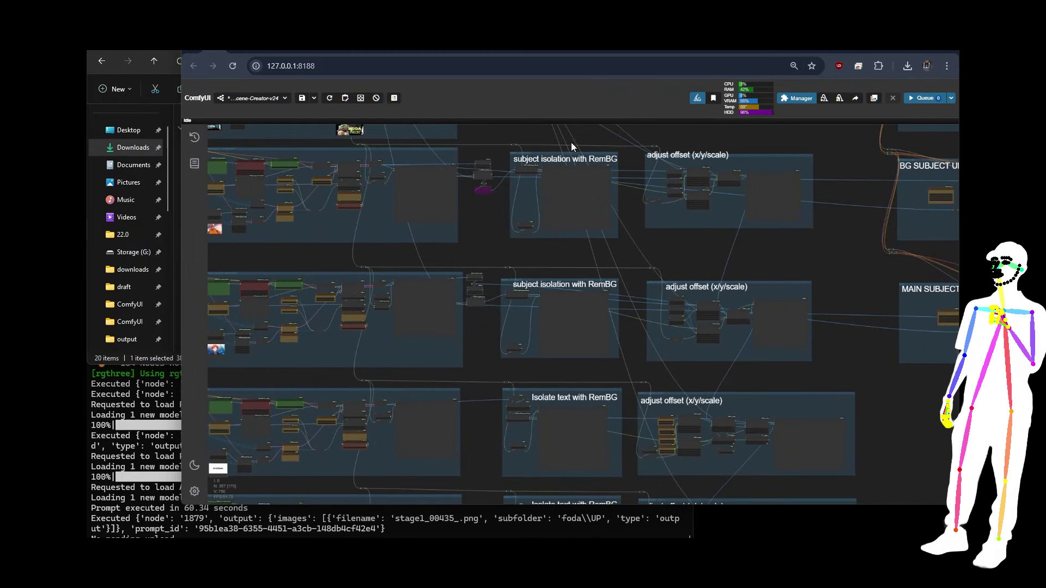
{"action": "left_click_drag", "start_coordinate": [588, 146], "coordinate": [747, 295]}
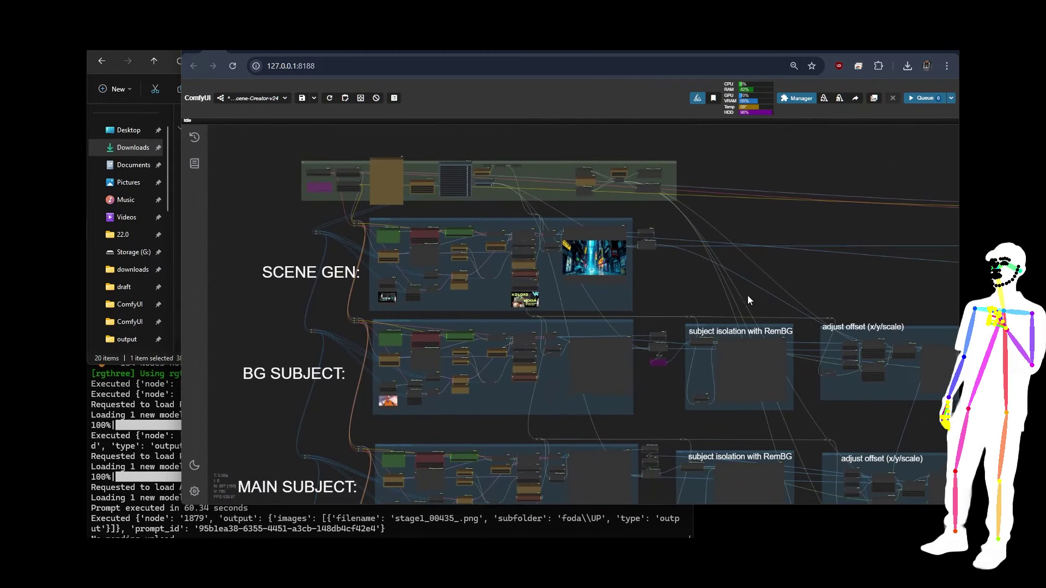
{"action": "left_click", "coordinate": [924, 99]}
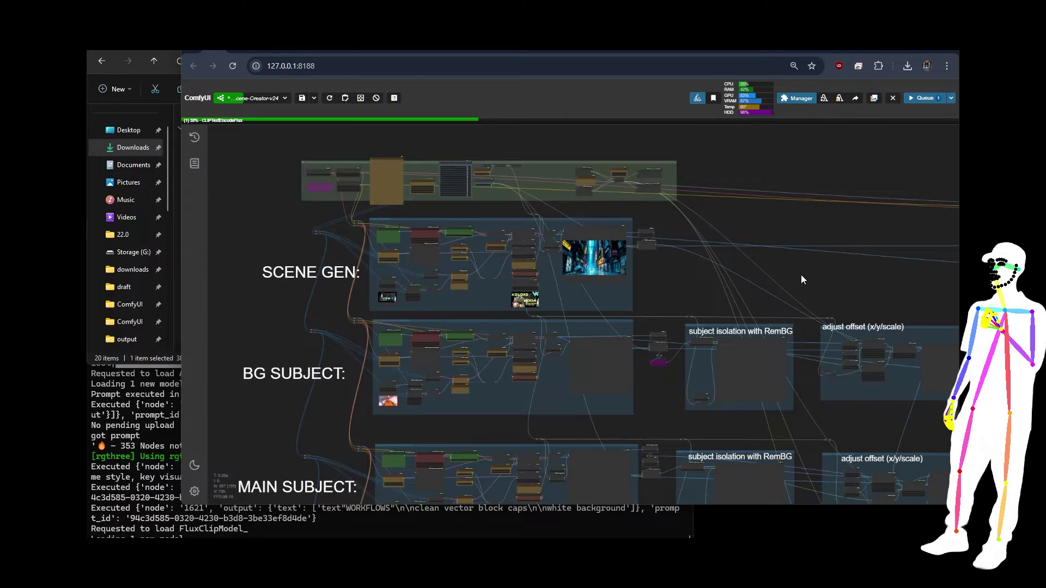
{"action": "left_click_drag", "start_coordinate": [737, 290], "coordinate": [607, 170]}
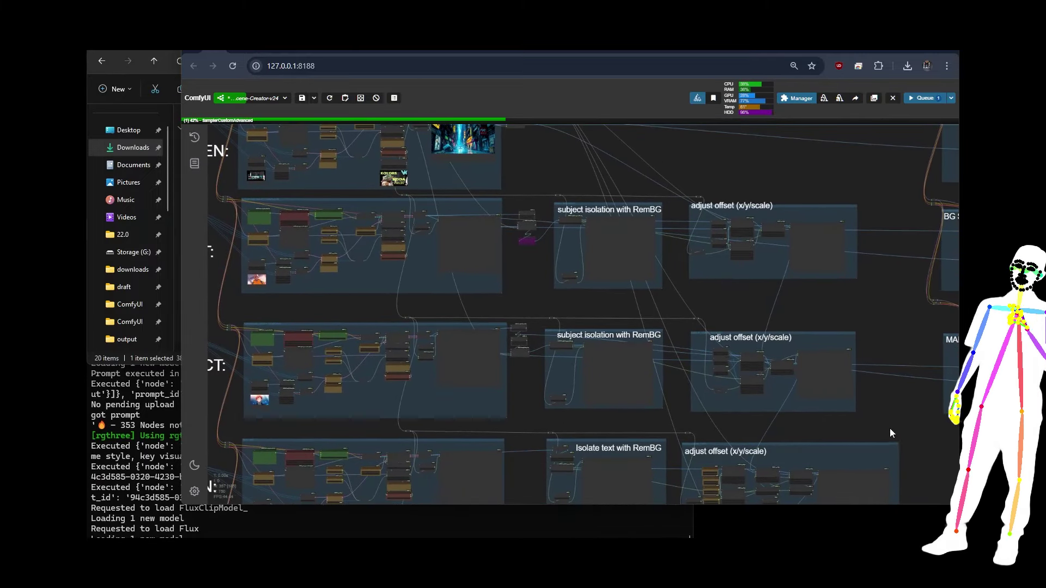
{"action": "left_click_drag", "start_coordinate": [890, 431], "coordinate": [730, 223]}
{"action": "scroll", "coordinate": [618, 247], "scroll_direction": "up", "scroll_amount": 10}
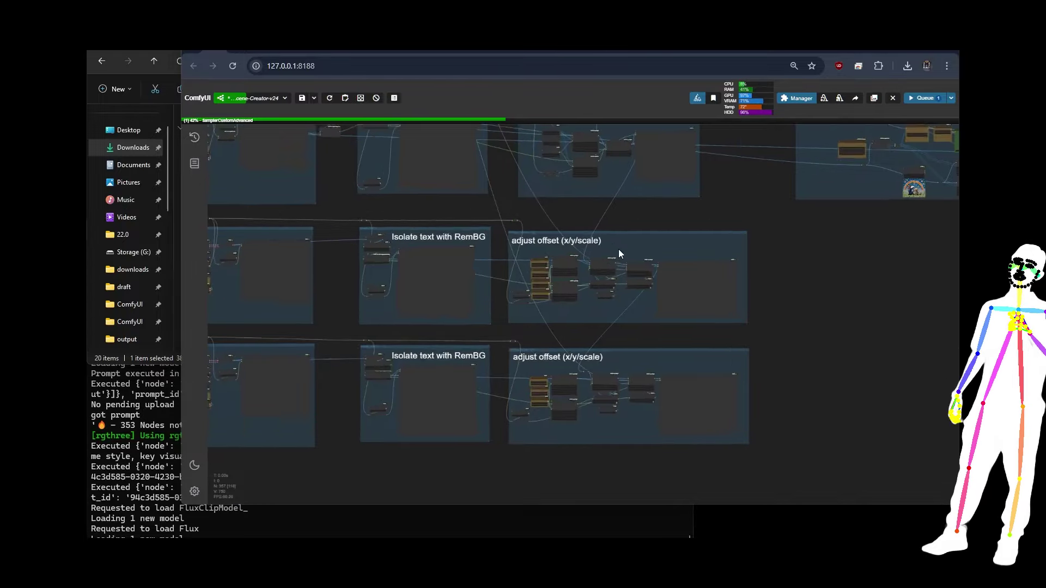
{"action": "scroll", "coordinate": [618, 244], "scroll_direction": "up", "scroll_amount": 10}
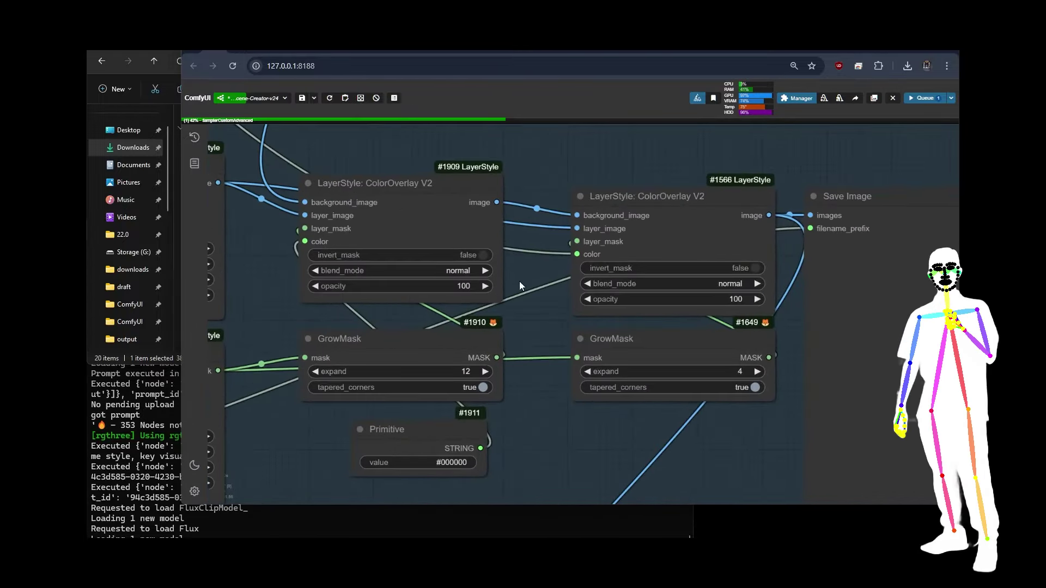
{"action": "scroll", "coordinate": [543, 410], "scroll_direction": "down", "scroll_amount": 2}
{"action": "left_click_drag", "start_coordinate": [543, 410], "coordinate": [541, 380]}
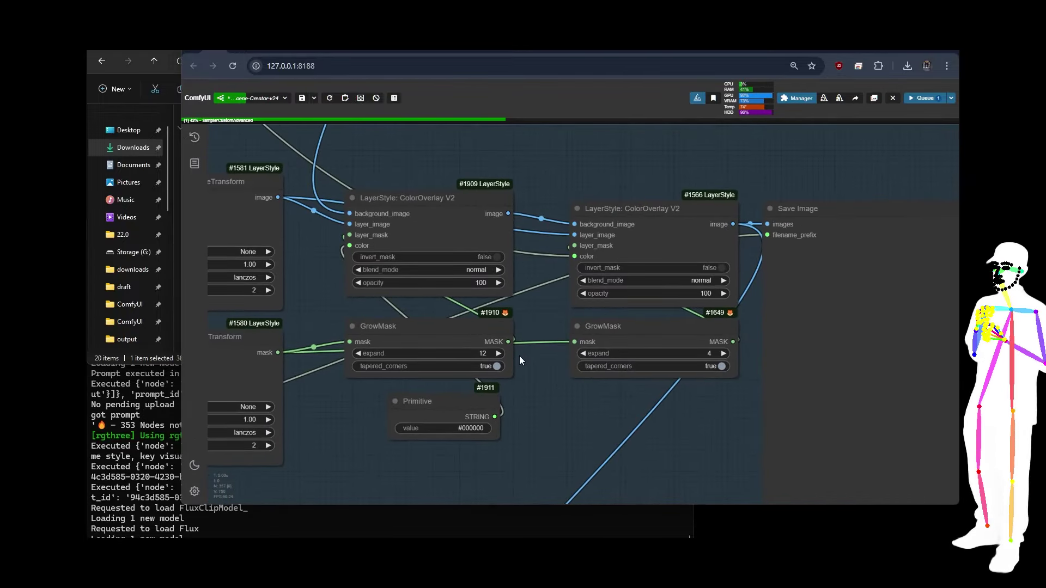
{"action": "left_click", "coordinate": [455, 223]}
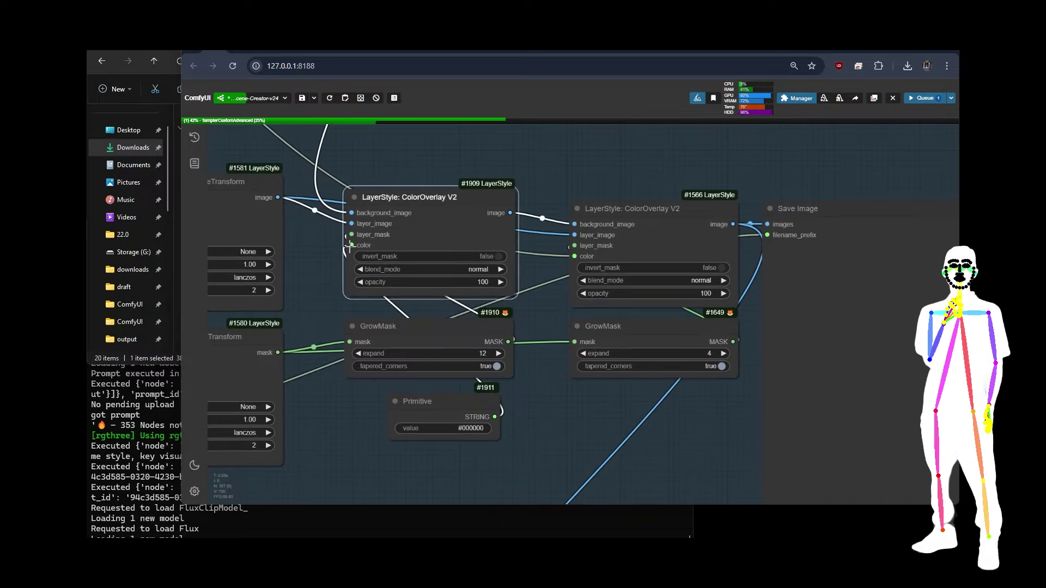
{"action": "mouse_move", "coordinate": [455, 409]}
{"action": "left_mouse_down"}
{"action": "mouse_move", "coordinate": [431, 404]}
{"action": "mouse_move", "coordinate": [444, 407]}
{"action": "left_mouse_up"}
{"action": "left_click", "coordinate": [462, 337]}
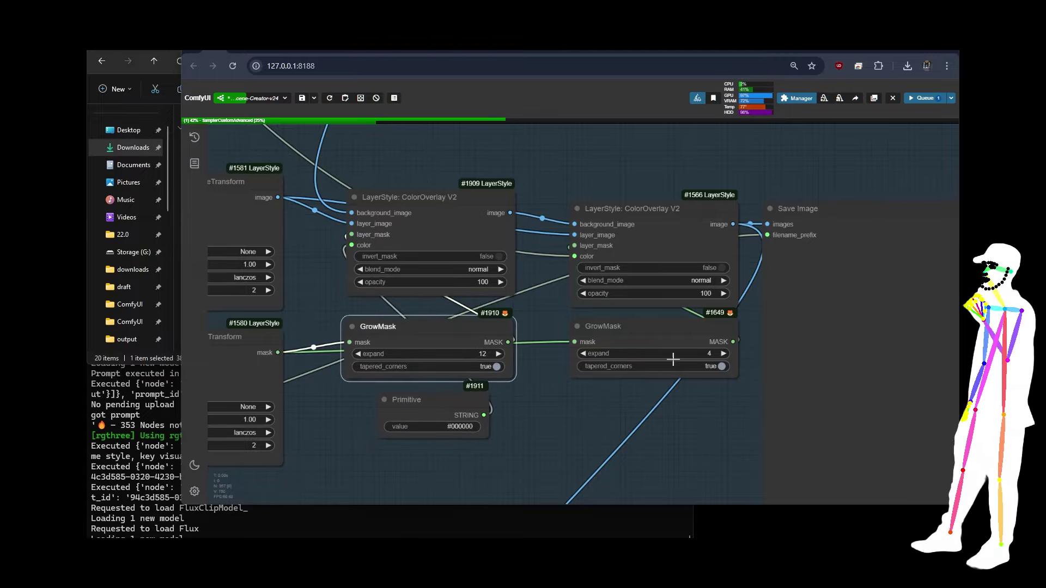
{"action": "left_click", "coordinate": [675, 340]}
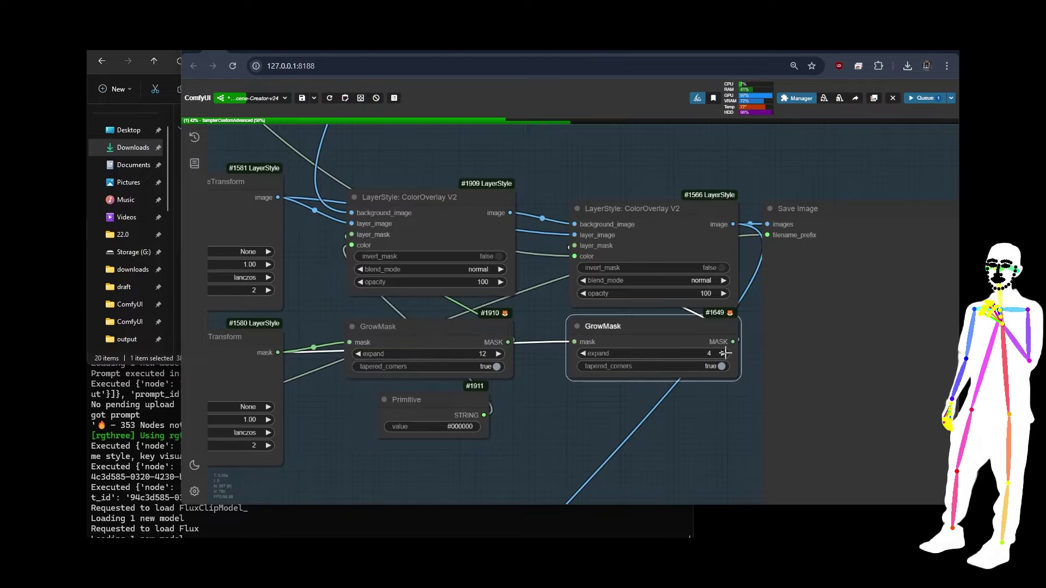
{"action": "left_click", "coordinate": [676, 249]}
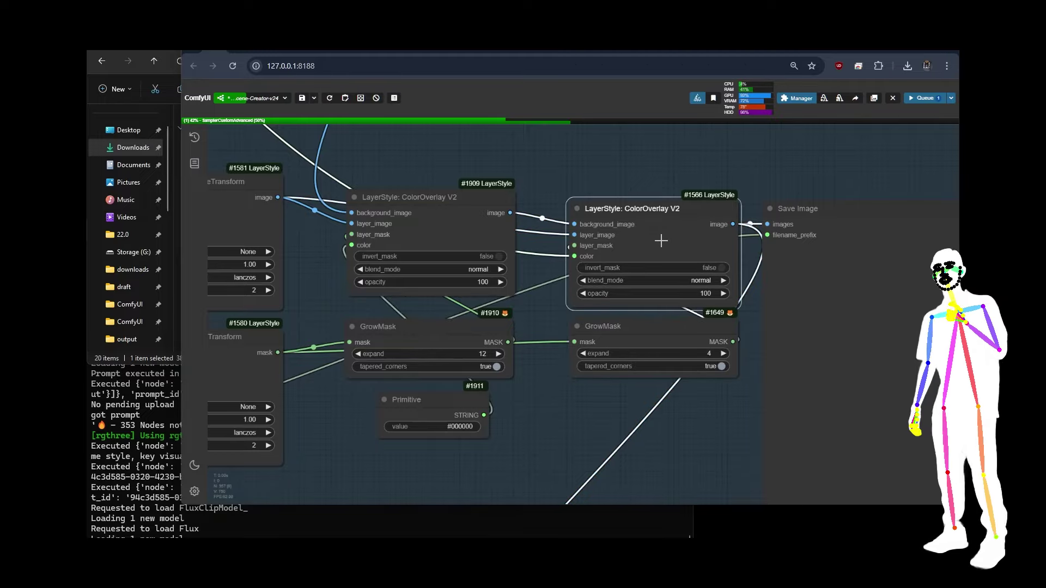
{"action": "left_click_drag", "start_coordinate": [665, 244], "coordinate": [668, 240]}
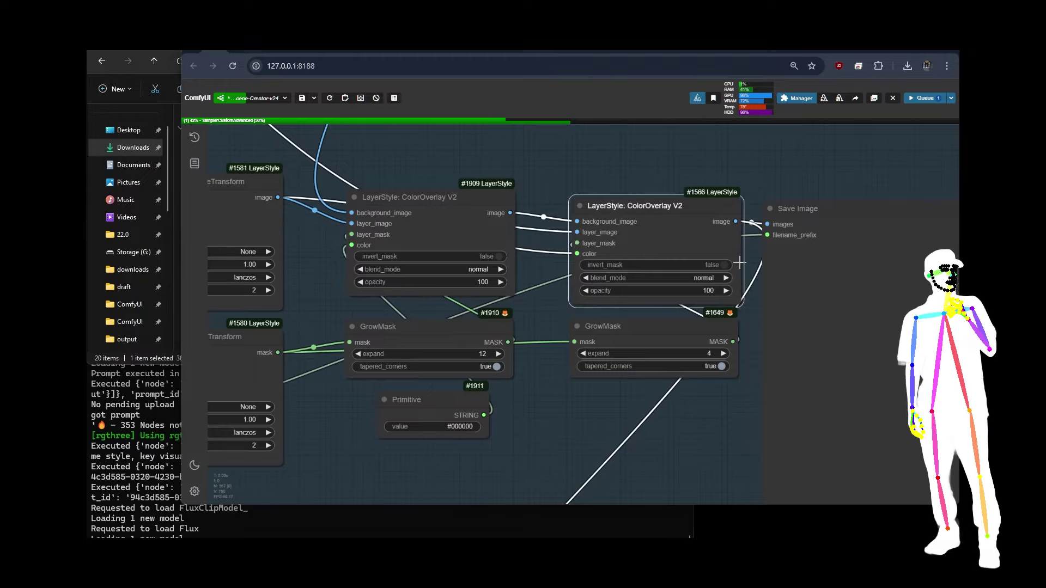
{"action": "scroll", "coordinate": [831, 168], "scroll_direction": "down", "scroll_amount": 4}
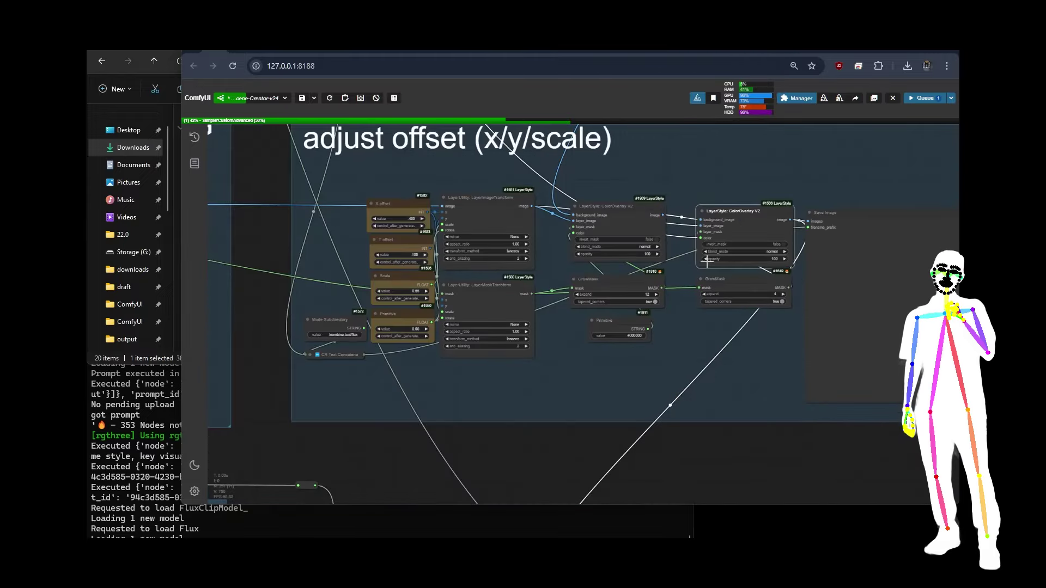
{"action": "scroll", "coordinate": [663, 228], "scroll_direction": "up", "scroll_amount": 4}
{"action": "scroll", "coordinate": [697, 358], "scroll_direction": "down", "scroll_amount": 8}
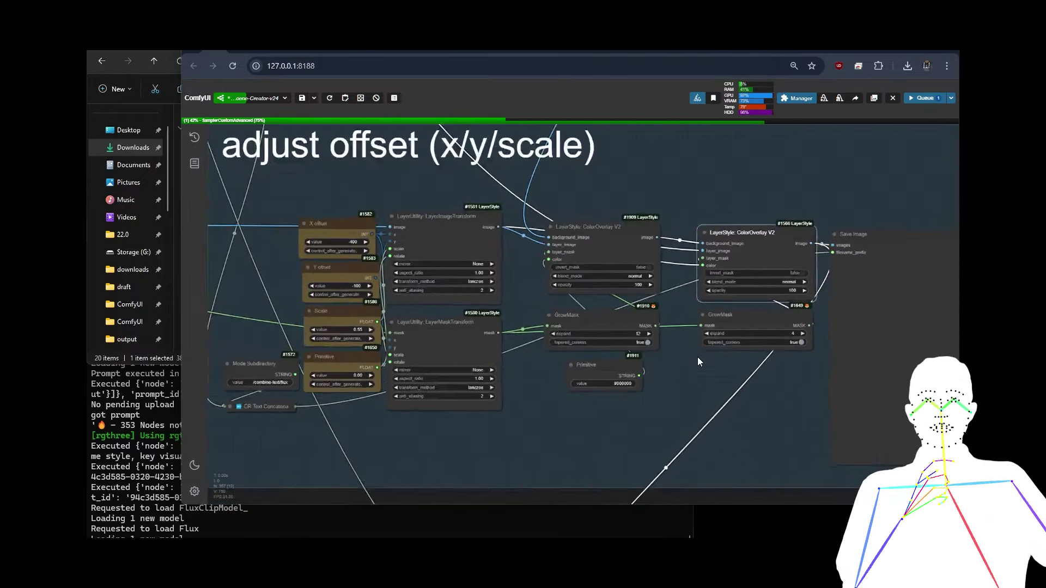
{"action": "scroll", "coordinate": [697, 357], "scroll_direction": "down", "scroll_amount": 2}
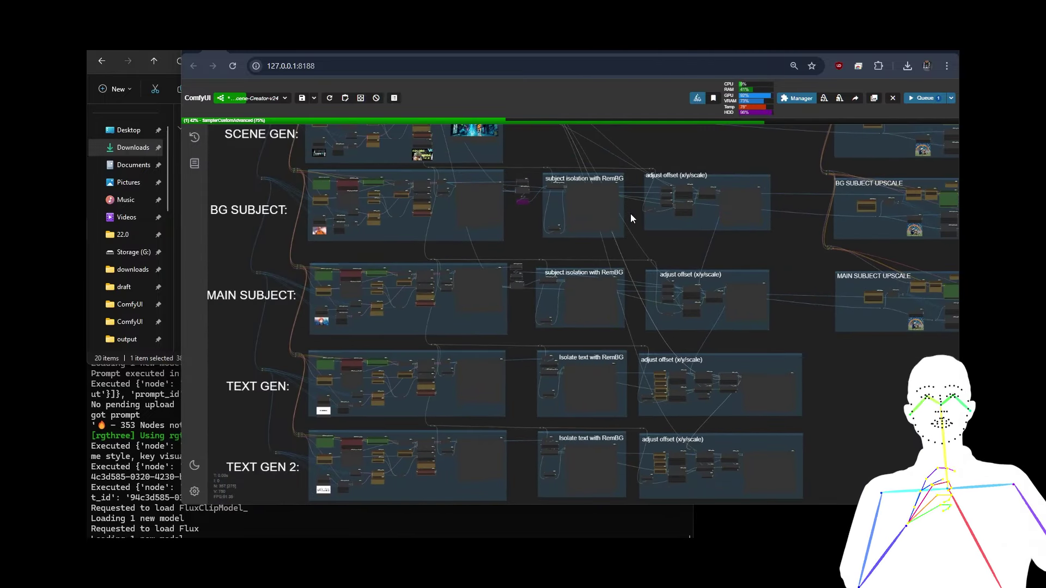
{"action": "left_click_drag", "start_coordinate": [630, 213], "coordinate": [675, 341]}
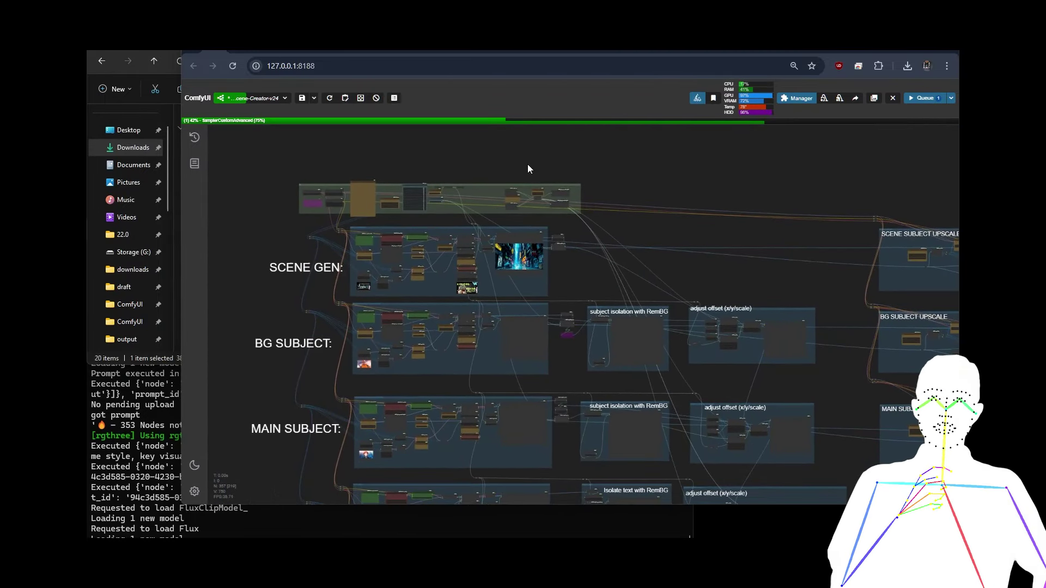
{"action": "scroll", "coordinate": [537, 163], "scroll_direction": "up", "scroll_amount": 7}
{"action": "scroll", "coordinate": [449, 145], "scroll_direction": "up", "scroll_amount": 3}
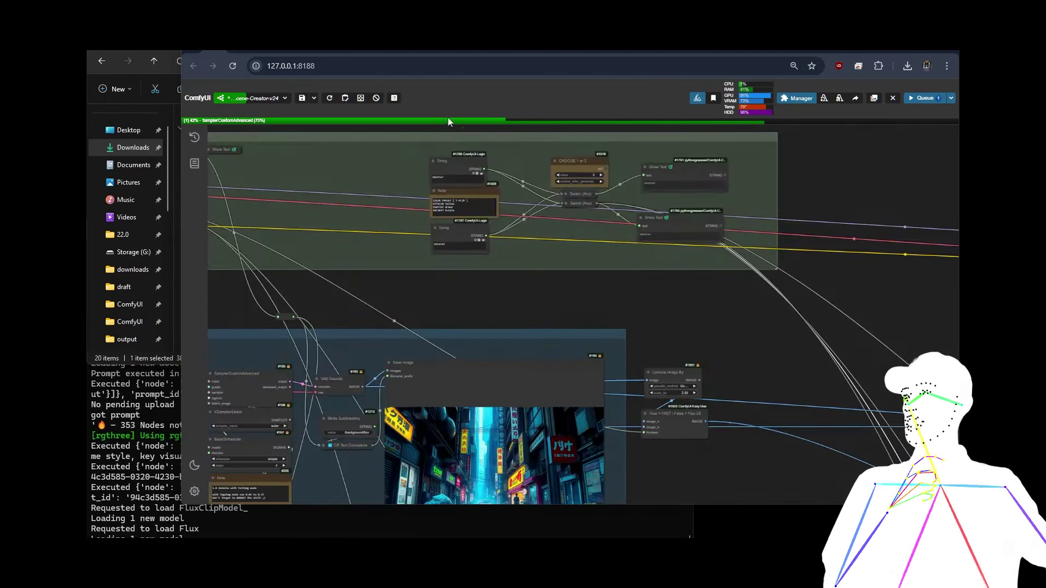
{"action": "scroll", "coordinate": [469, 170], "scroll_direction": "up", "scroll_amount": 5}
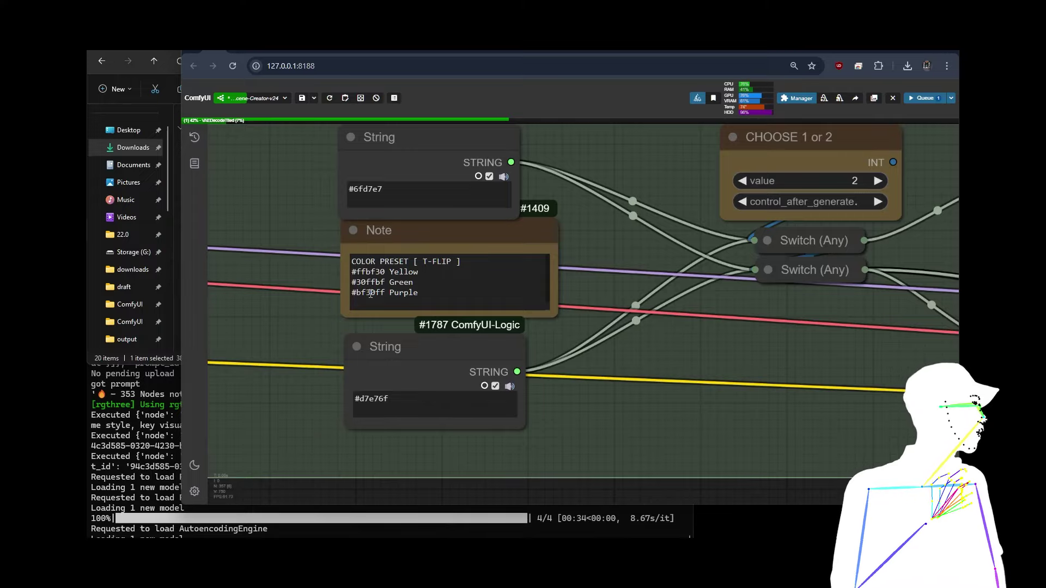
{"action": "scroll", "coordinate": [299, 234], "scroll_direction": "down", "scroll_amount": 1}
{"action": "scroll", "coordinate": [303, 233], "scroll_direction": "down", "scroll_amount": 1}
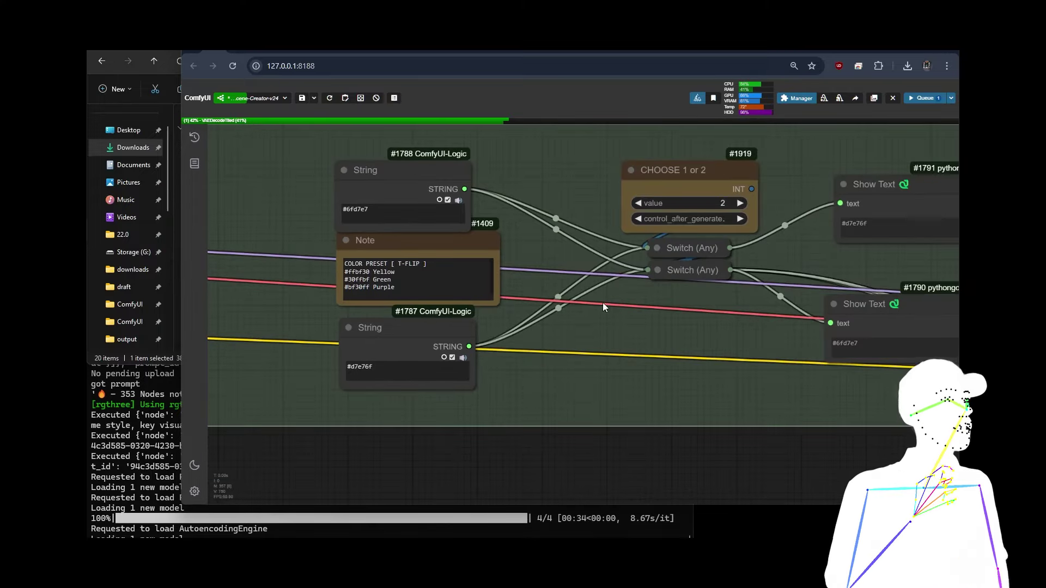
{"action": "left_click_drag", "start_coordinate": [602, 302], "coordinate": [554, 314]}
{"action": "left_click", "coordinate": [558, 213]}
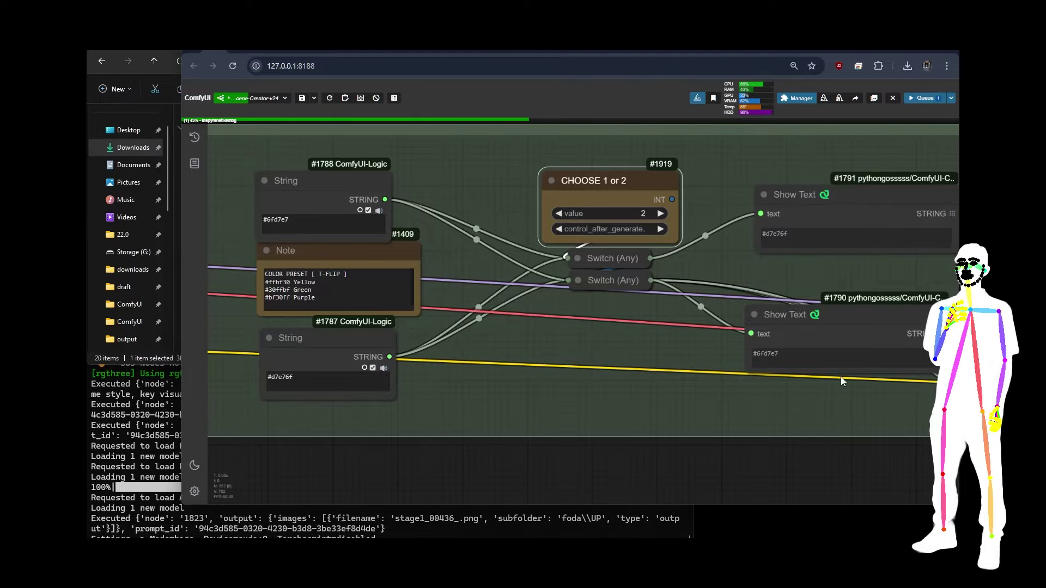
{"action": "scroll", "coordinate": [751, 152], "scroll_direction": "down", "scroll_amount": 10}
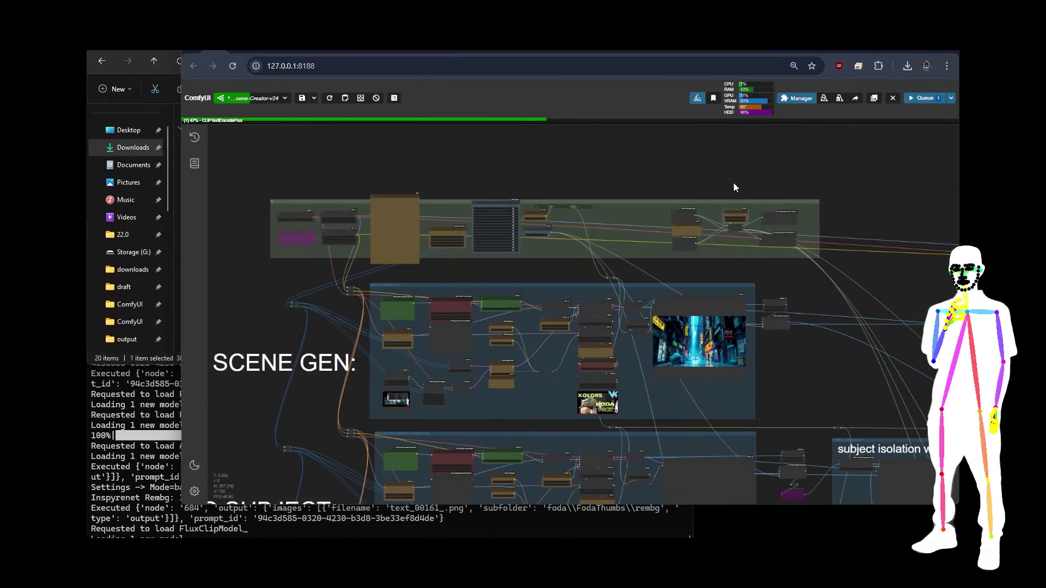
{"action": "left_click_drag", "start_coordinate": [791, 270], "coordinate": [543, 111]}
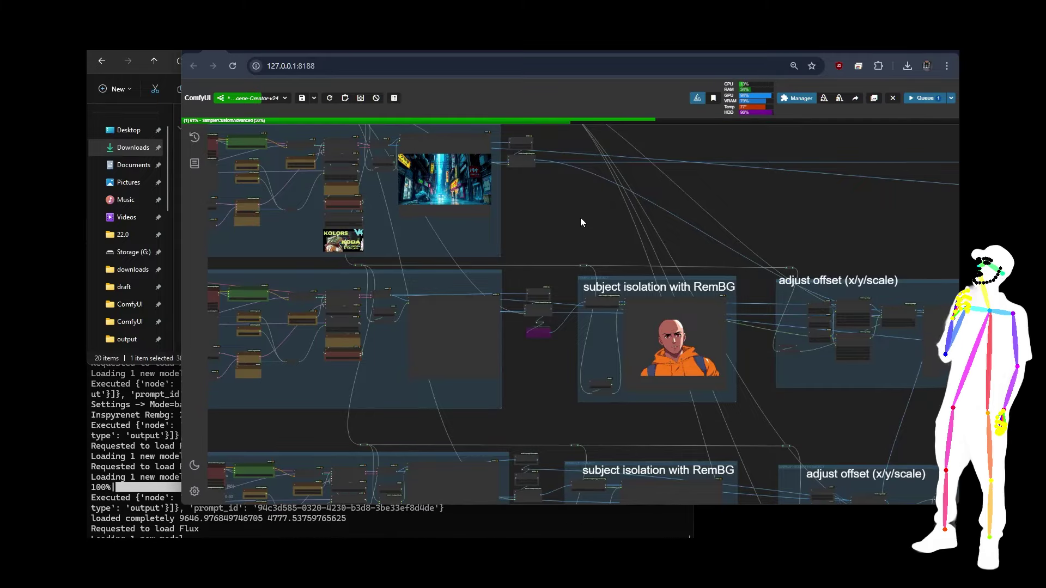
{"action": "scroll", "coordinate": [629, 213], "scroll_direction": "down", "scroll_amount": 5}
{"action": "left_click_drag", "start_coordinate": [636, 183], "coordinate": [642, 295]}
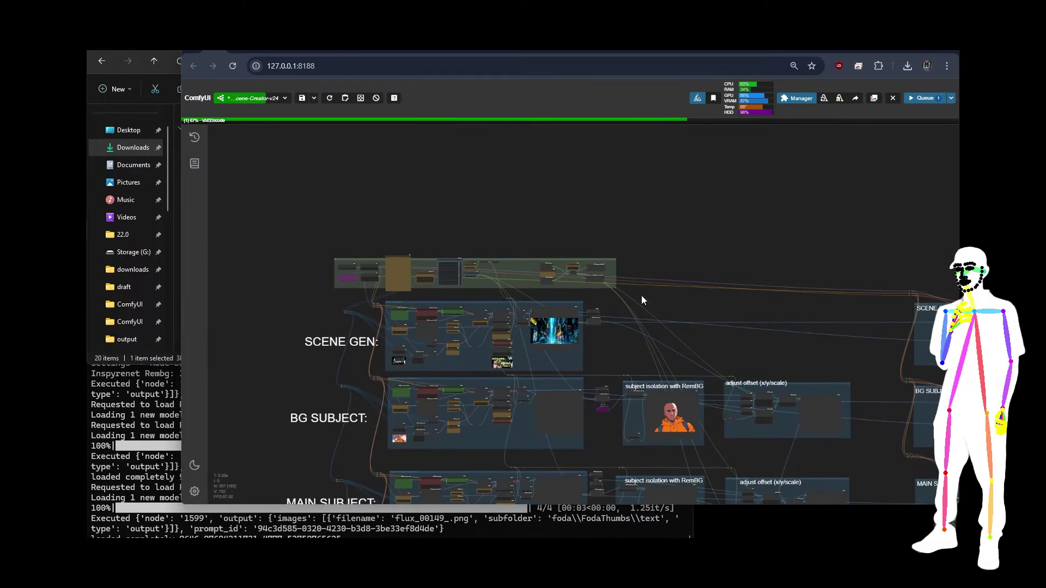
Zoom in and out over the workflow groups around the CHOOSE 1 or 2 colour switch.
{"action": "scroll", "coordinate": [563, 245], "scroll_direction": "up", "scroll_amount": 4}
{"action": "scroll", "coordinate": [561, 195], "scroll_direction": "up", "scroll_amount": 5}
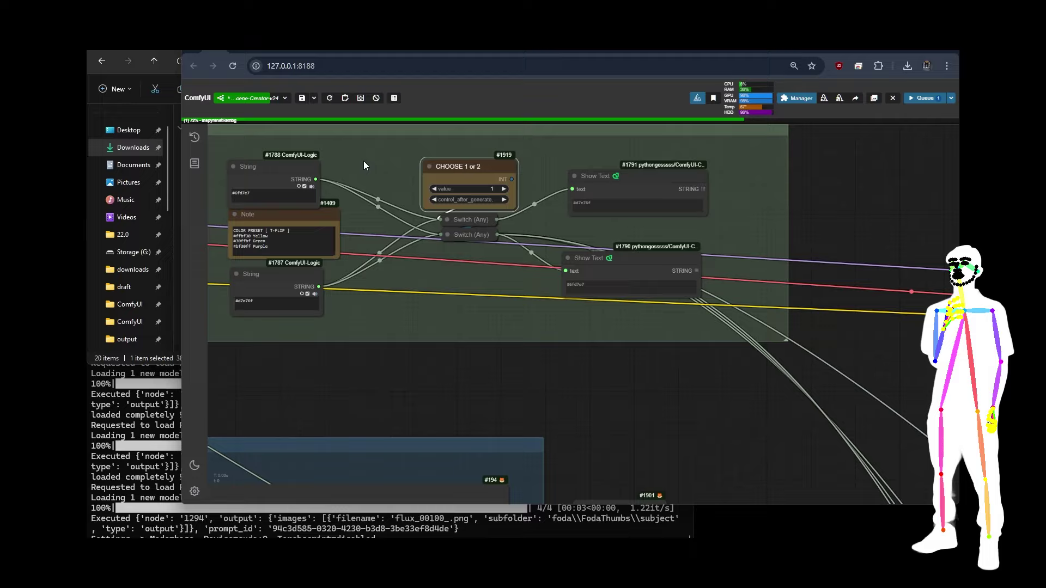
{"action": "scroll", "coordinate": [367, 162], "scroll_direction": "down", "scroll_amount": 5}
{"action": "scroll", "coordinate": [554, 158], "scroll_direction": "down", "scroll_amount": 3}
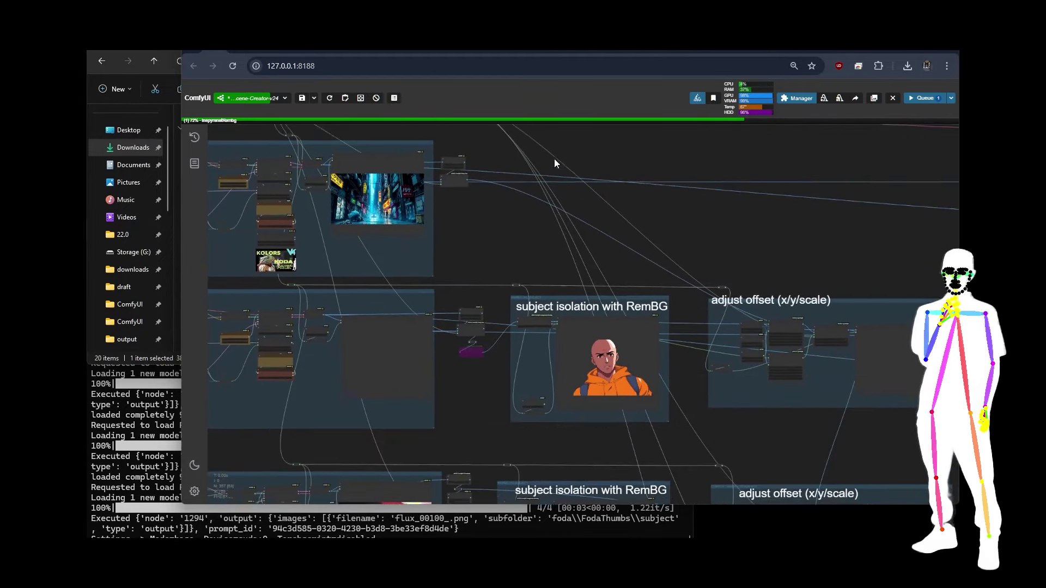
{"action": "scroll", "coordinate": [554, 162], "scroll_direction": "down", "scroll_amount": 1}
{"action": "scroll", "coordinate": [488, 382], "scroll_direction": "down", "scroll_amount": 5}
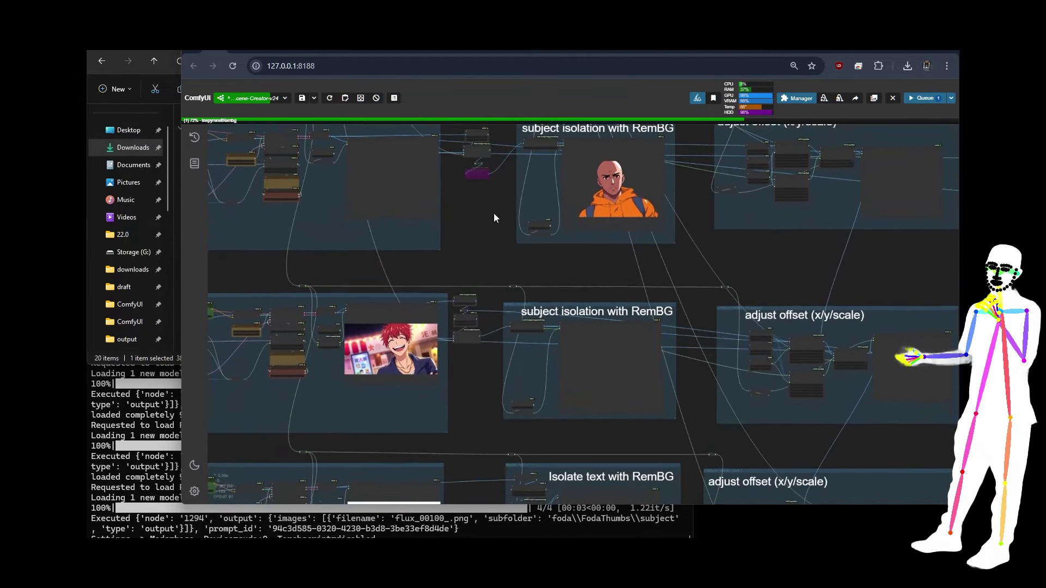
{"action": "scroll", "coordinate": [490, 403], "scroll_direction": "left", "scroll_amount": 5}
{"action": "scroll", "coordinate": [490, 403], "scroll_direction": "up", "scroll_amount": 2}
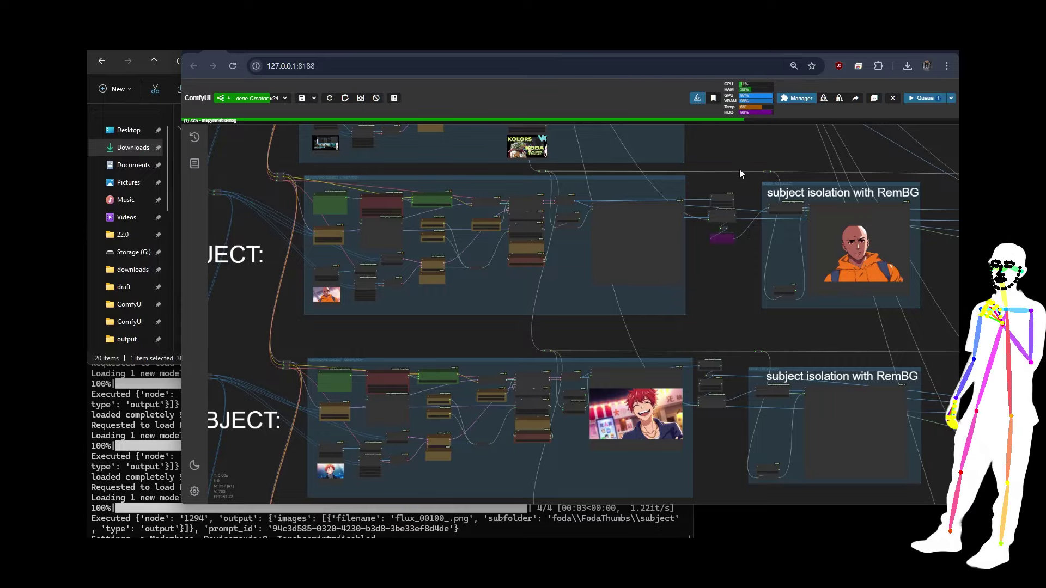
{"action": "scroll", "coordinate": [740, 245], "scroll_direction": "up", "scroll_amount": 3}
{"action": "scroll", "coordinate": [537, 208], "scroll_direction": "up", "scroll_amount": 4}
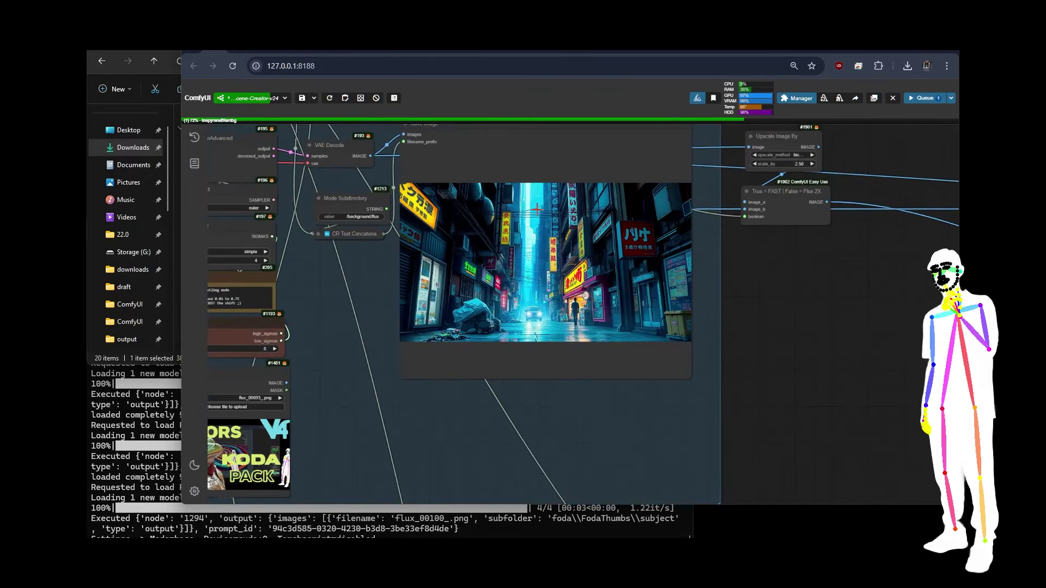
{"action": "scroll", "coordinate": [537, 209], "scroll_direction": "up", "scroll_amount": 5}
{"action": "scroll", "coordinate": [501, 221], "scroll_direction": "down", "scroll_amount": 15}
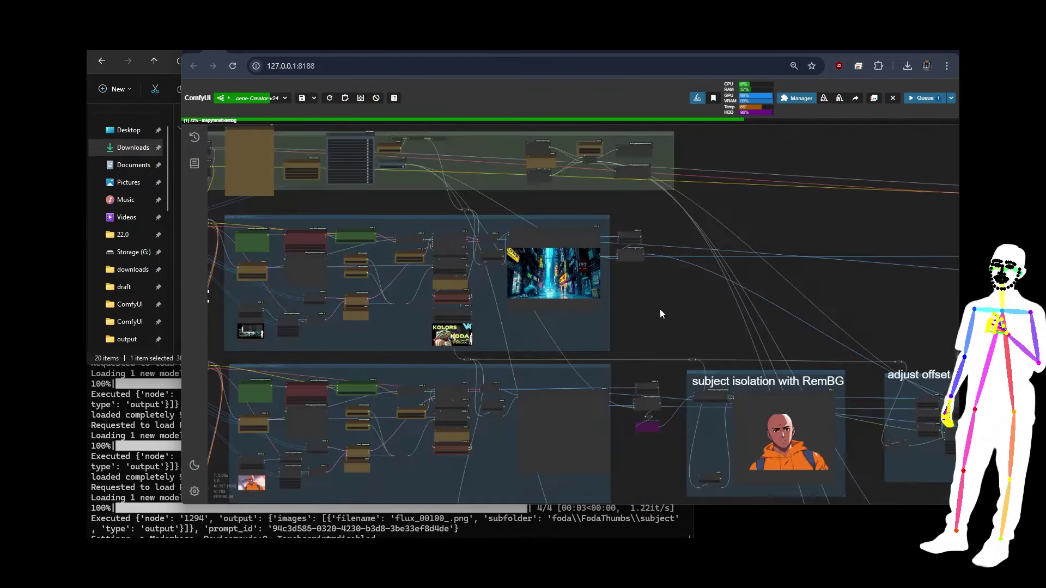
{"action": "left_click_drag", "start_coordinate": [660, 309], "coordinate": [512, 166]}
{"action": "scroll", "coordinate": [584, 236], "scroll_direction": "up", "scroll_amount": 6}
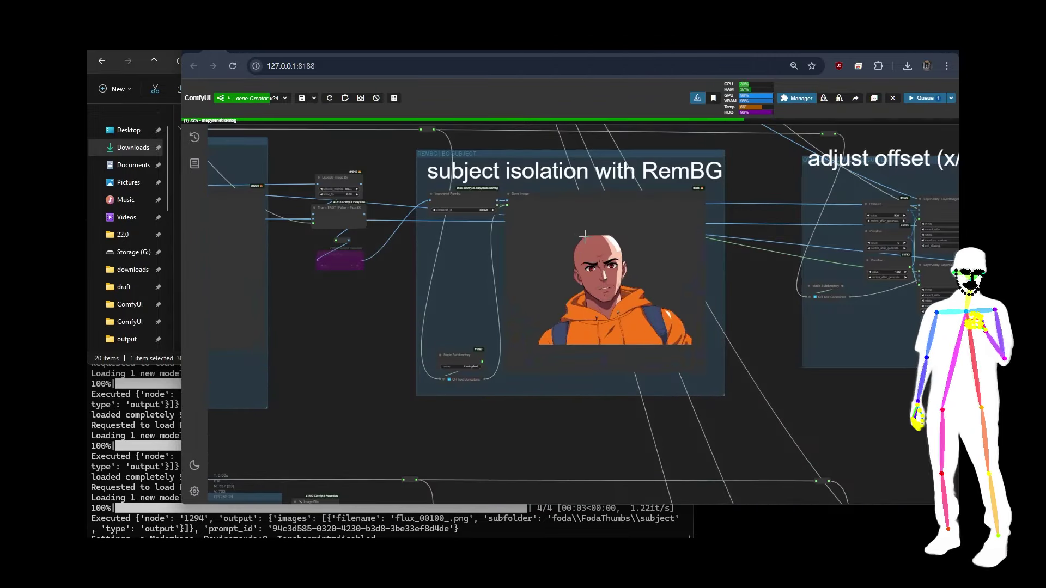
{"action": "scroll", "coordinate": [584, 236], "scroll_direction": "up", "scroll_amount": 3}
{"action": "scroll", "coordinate": [832, 239], "scroll_direction": "down", "scroll_amount": 8}
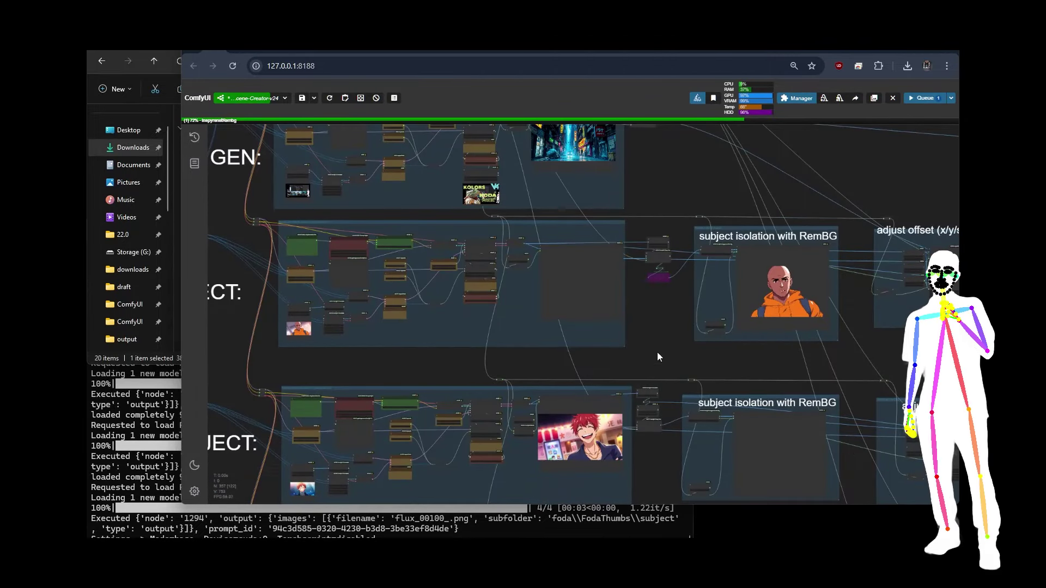
{"action": "left_click_drag", "start_coordinate": [657, 357], "coordinate": [835, 501]}
{"action": "scroll", "coordinate": [531, 271], "scroll_direction": "up", "scroll_amount": 4}
{"action": "scroll", "coordinate": [491, 243], "scroll_direction": "up", "scroll_amount": 8}
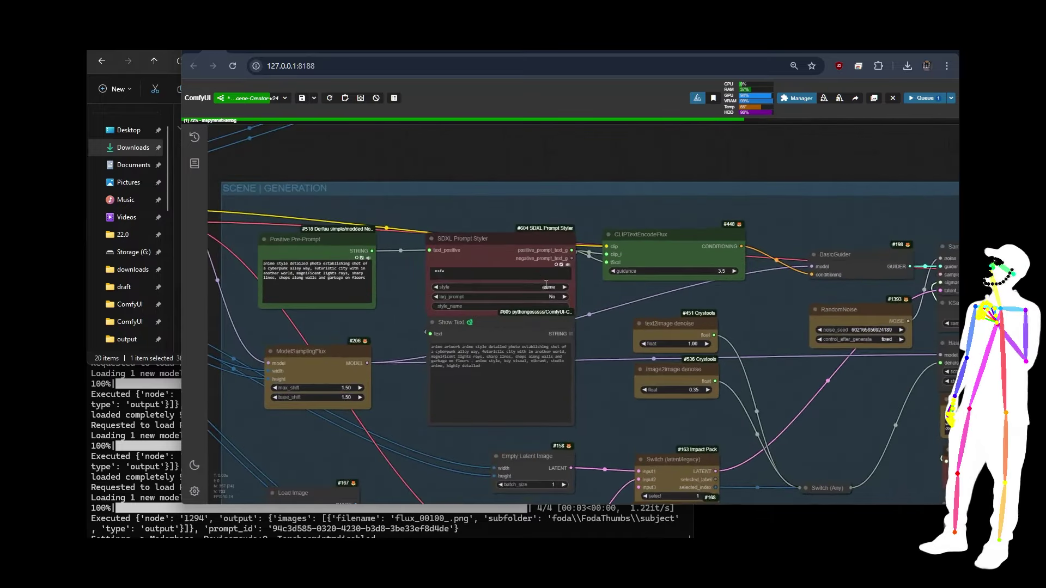
Zoom out from the Image Flip / Upscale Image By nodes and centre the subject isolation group.
{"action": "scroll", "coordinate": [604, 246], "scroll_direction": "down", "scroll_amount": 10}
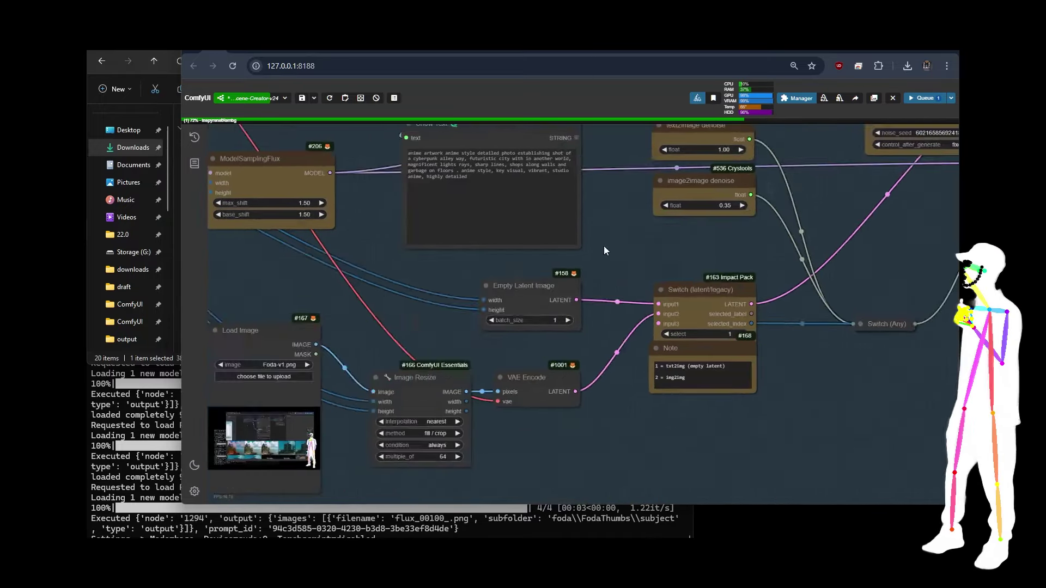
{"action": "scroll", "coordinate": [594, 267], "scroll_direction": "down", "scroll_amount": 3}
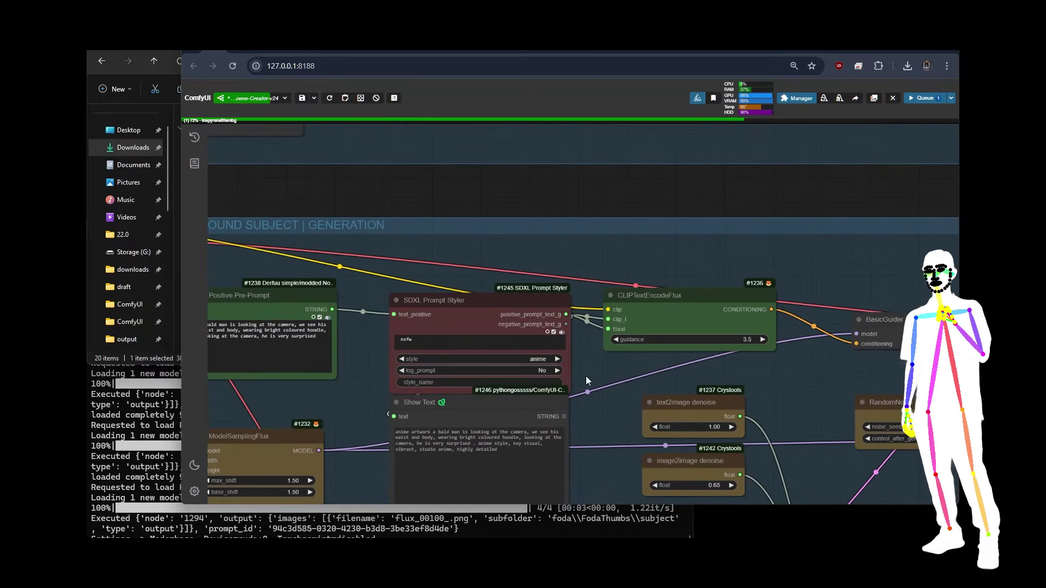
{"action": "scroll", "coordinate": [580, 180], "scroll_direction": "down", "scroll_amount": 10}
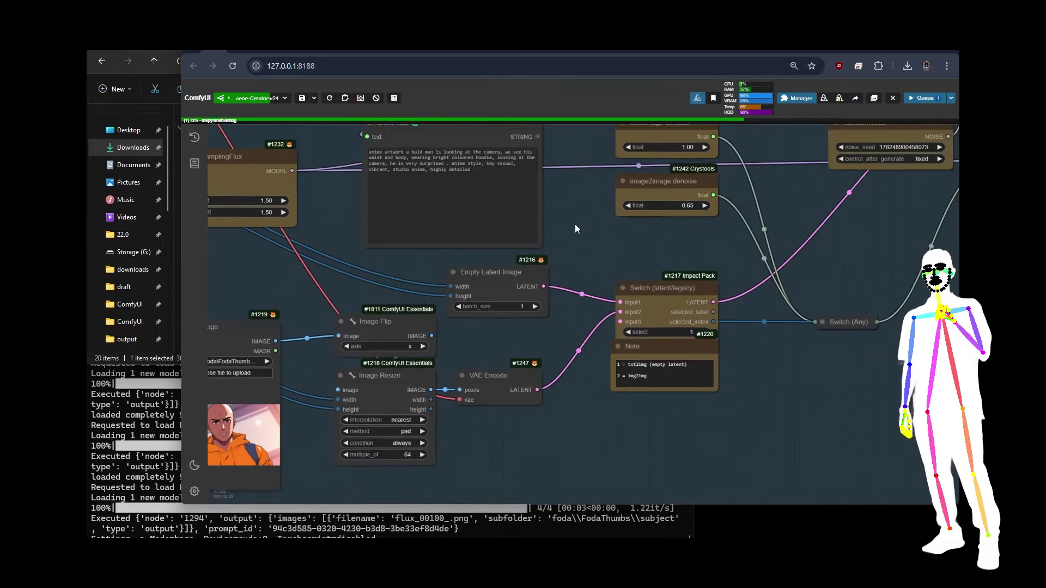
{"action": "scroll", "coordinate": [566, 152], "scroll_direction": "up", "scroll_amount": 10}
{"action": "scroll", "coordinate": [577, 273], "scroll_direction": "down", "scroll_amount": 4}
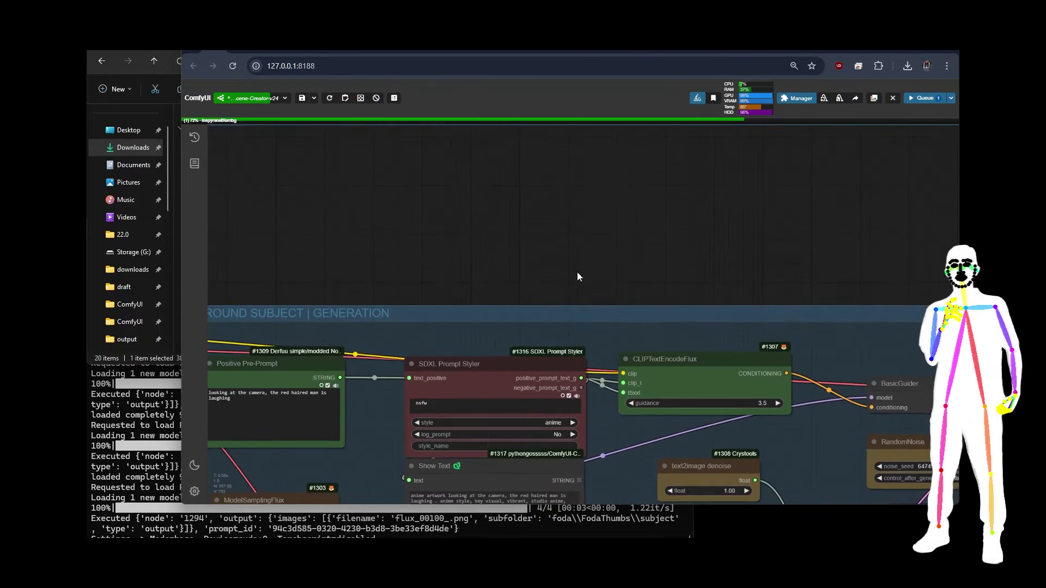
{"action": "scroll", "coordinate": [767, 329], "scroll_direction": "down", "scroll_amount": 5}
{"action": "scroll", "coordinate": [751, 327], "scroll_direction": "up", "scroll_amount": 2}
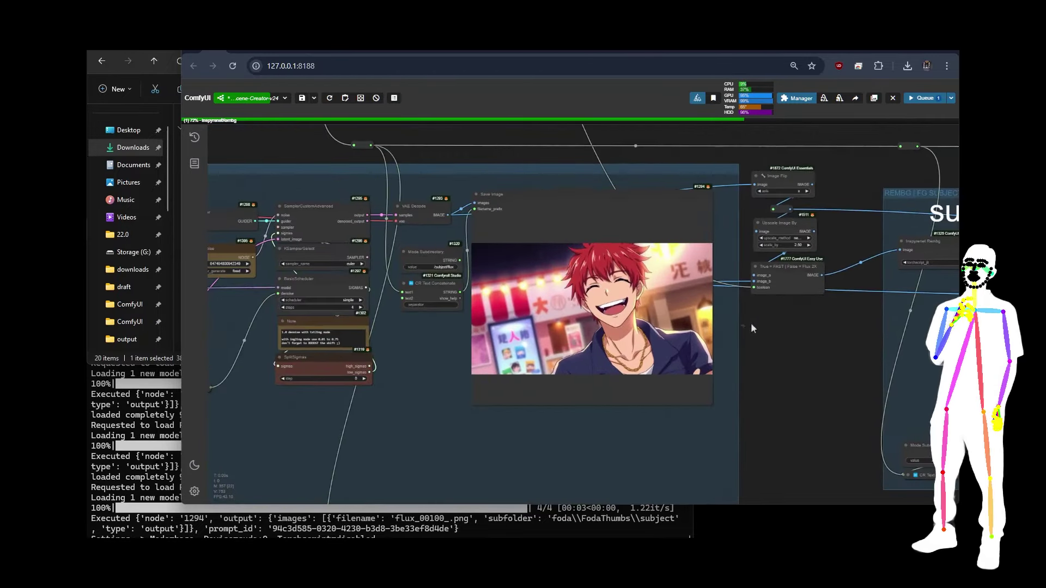
{"action": "scroll", "coordinate": [799, 388], "scroll_direction": "down", "scroll_amount": 5}
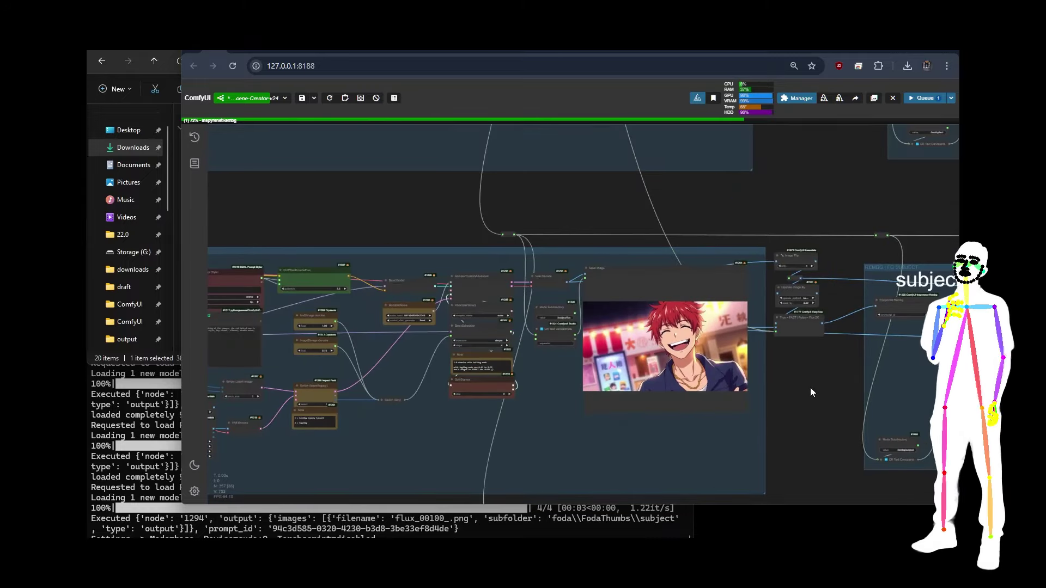
{"action": "left_click_drag", "start_coordinate": [779, 305], "coordinate": [619, 367]}
{"action": "scroll", "coordinate": [591, 202], "scroll_direction": "up", "scroll_amount": 3}
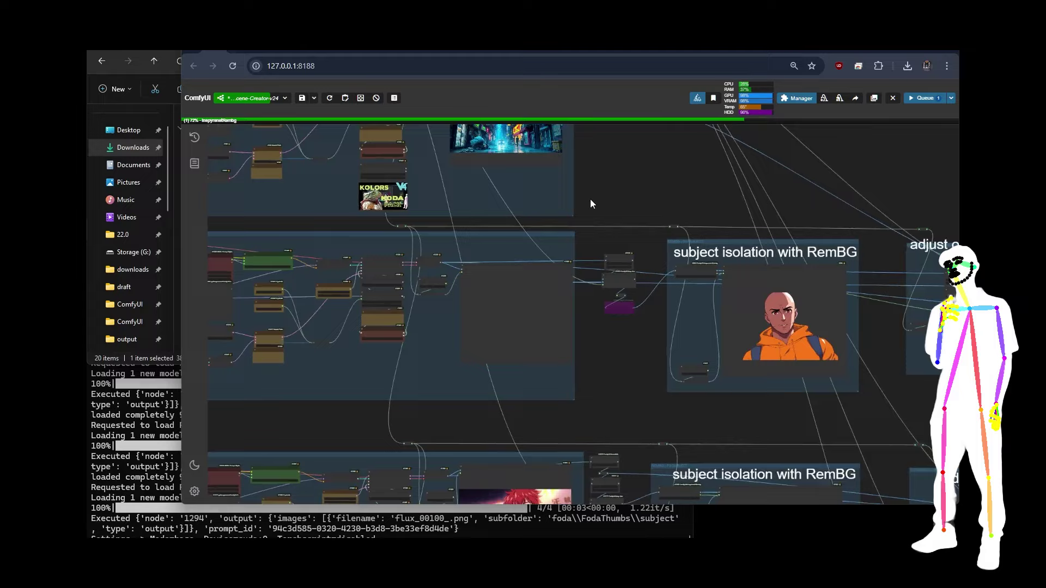
{"action": "scroll", "coordinate": [609, 240], "scroll_direction": "down", "scroll_amount": 3}
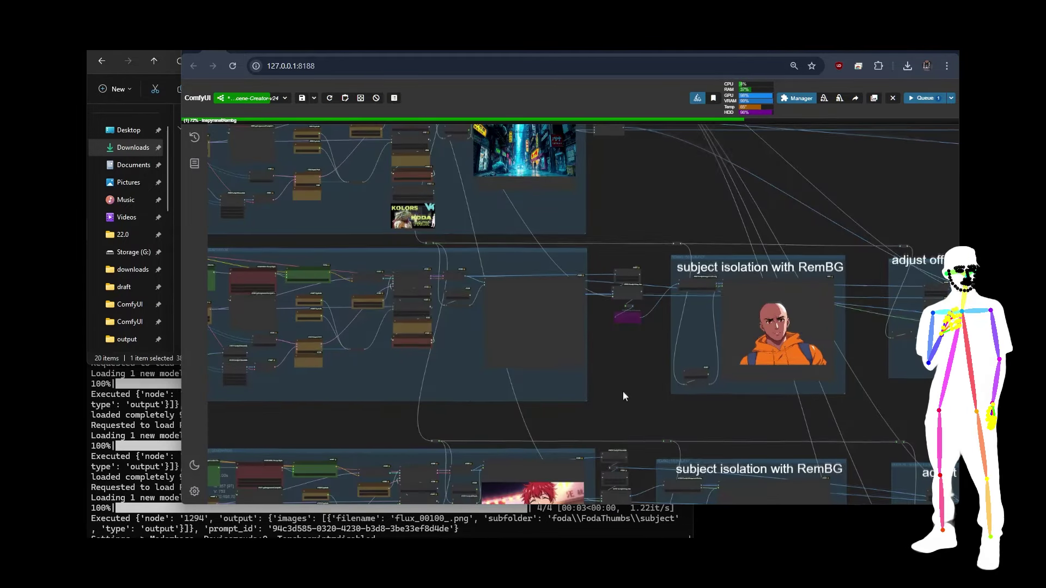
{"action": "left_click_drag", "start_coordinate": [622, 393], "coordinate": [625, 272]}
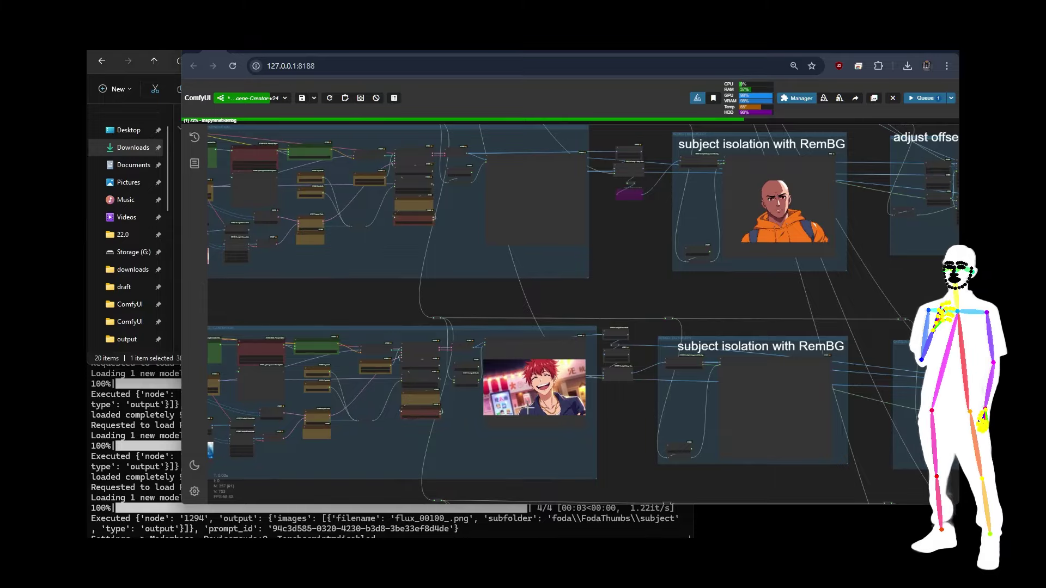
{"action": "scroll", "coordinate": [614, 350], "scroll_direction": "up", "scroll_amount": 4}
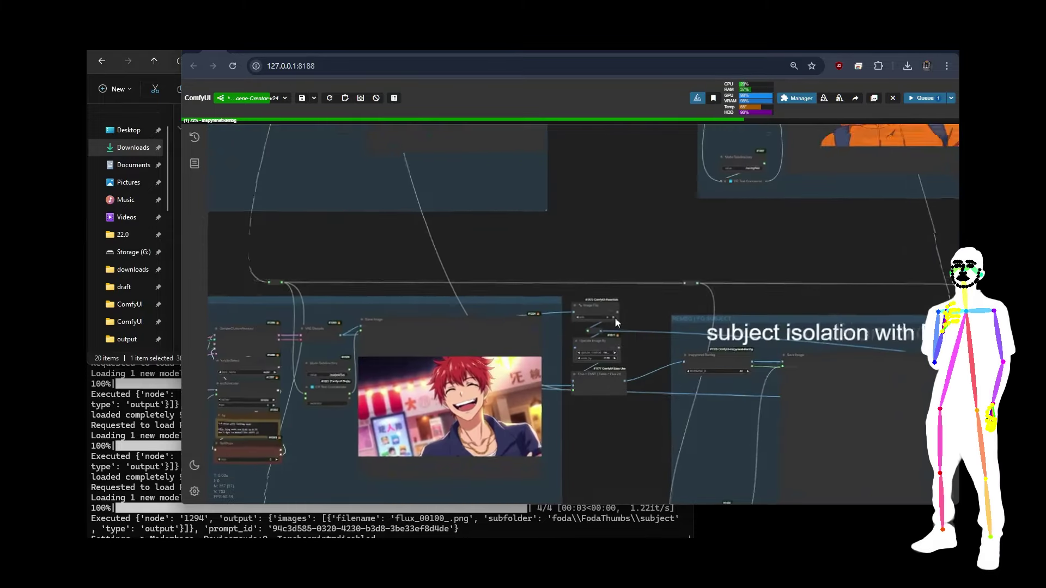
{"action": "scroll", "coordinate": [564, 274], "scroll_direction": "up", "scroll_amount": 6}
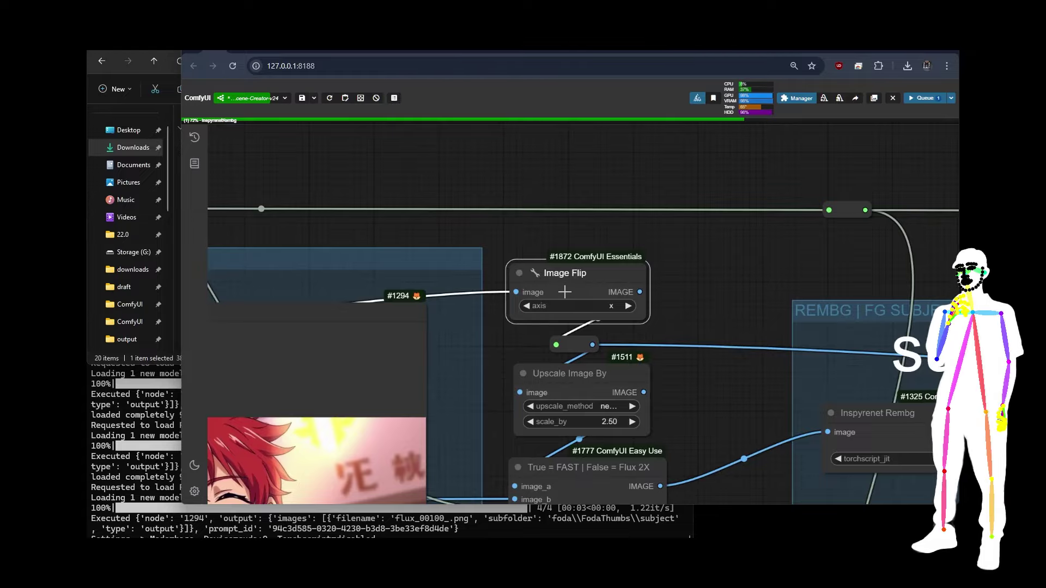
{"action": "key", "text": "ctrl+b"}
{"action": "key", "text": "ctrl+b"}
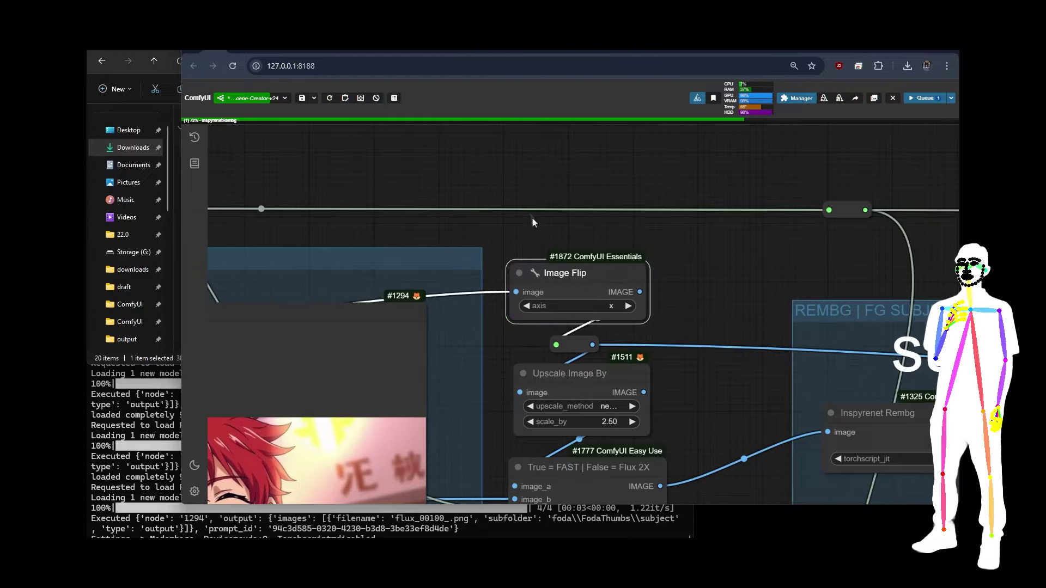
{"action": "scroll", "coordinate": [522, 210], "scroll_direction": "down", "scroll_amount": 10}
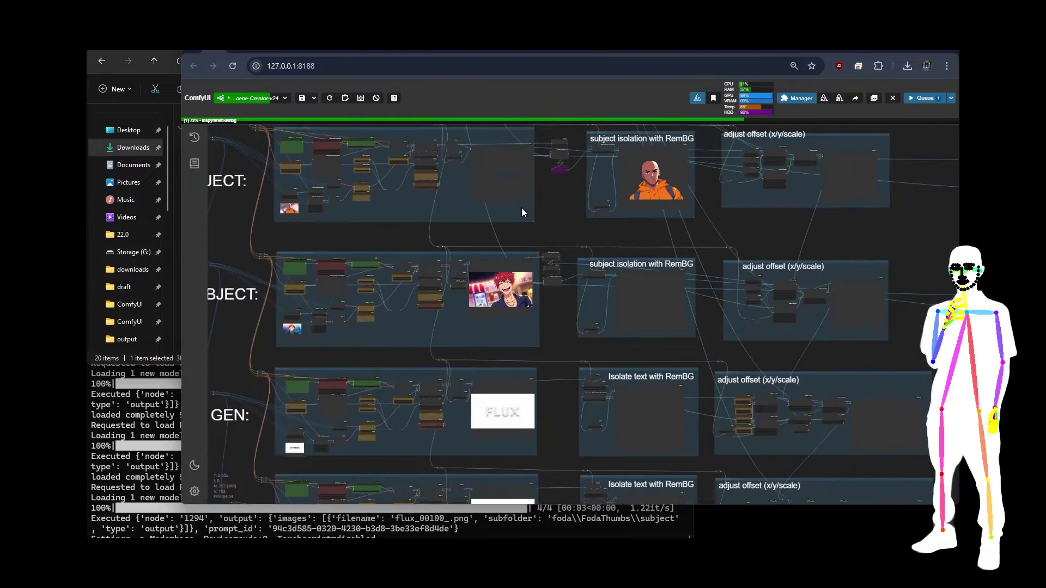
{"action": "scroll", "coordinate": [556, 234], "scroll_direction": "up", "scroll_amount": 1}
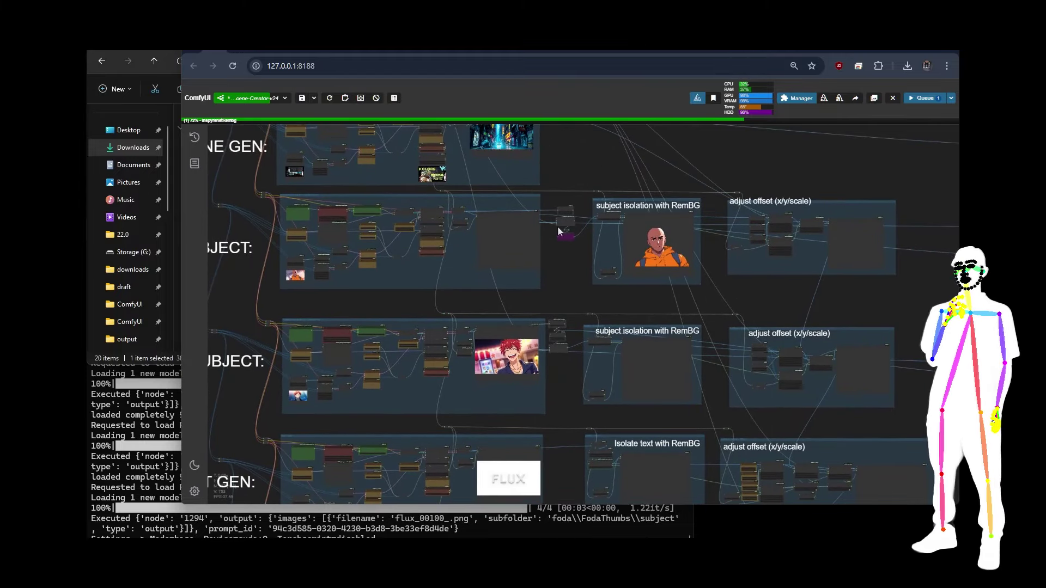
{"action": "scroll", "coordinate": [558, 227], "scroll_direction": "up", "scroll_amount": 7}
{"action": "scroll", "coordinate": [531, 172], "scroll_direction": "up", "scroll_amount": 10}
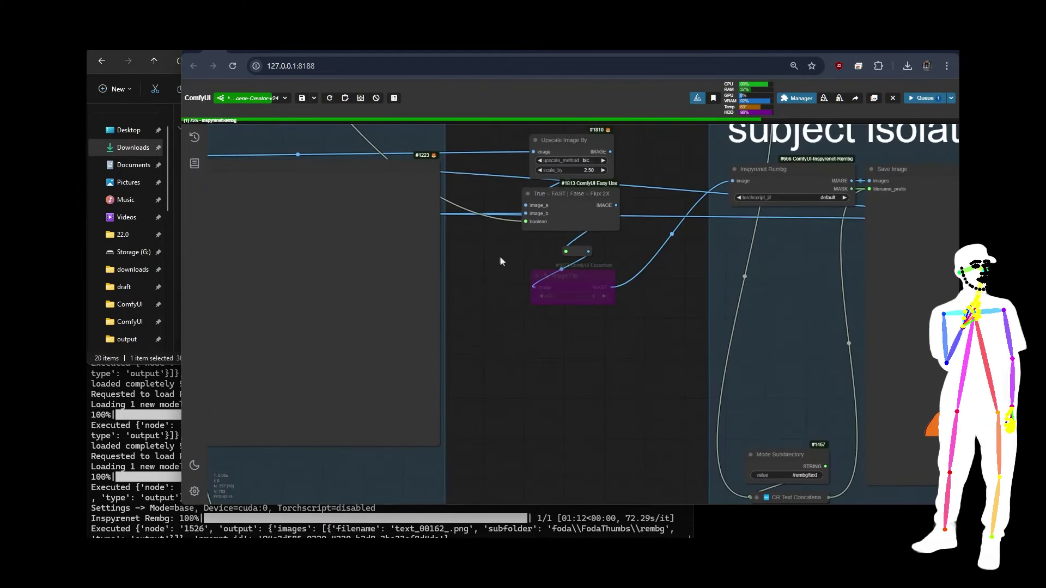
{"action": "scroll", "coordinate": [502, 261], "scroll_direction": "down", "scroll_amount": 14}
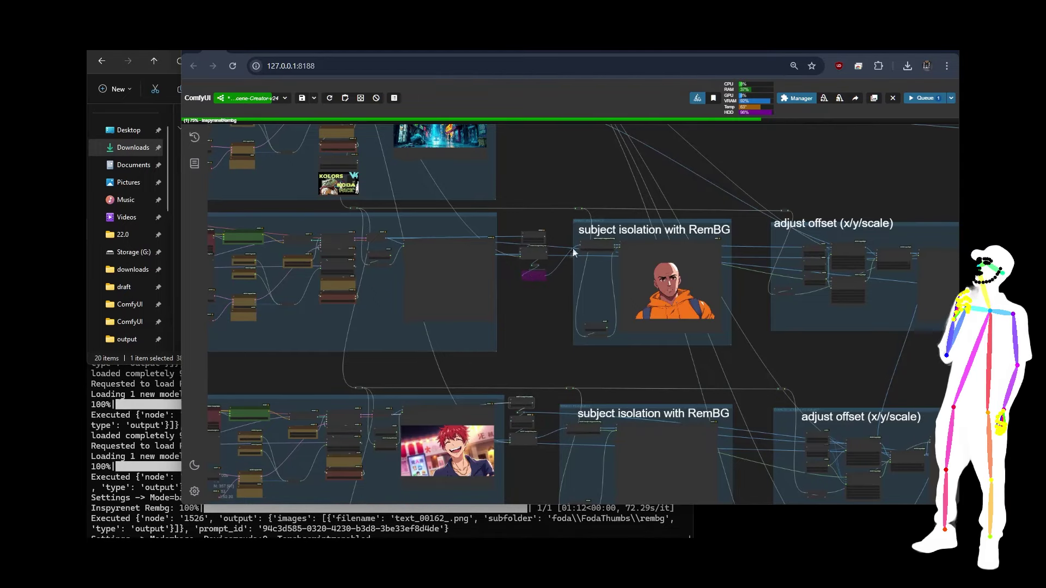
Inspect the TEXT GEN groups and offset nodes (X -400, Y -100, scale 0.55), then zoom back out.
{"action": "scroll", "coordinate": [524, 206], "scroll_direction": "down", "scroll_amount": 5}
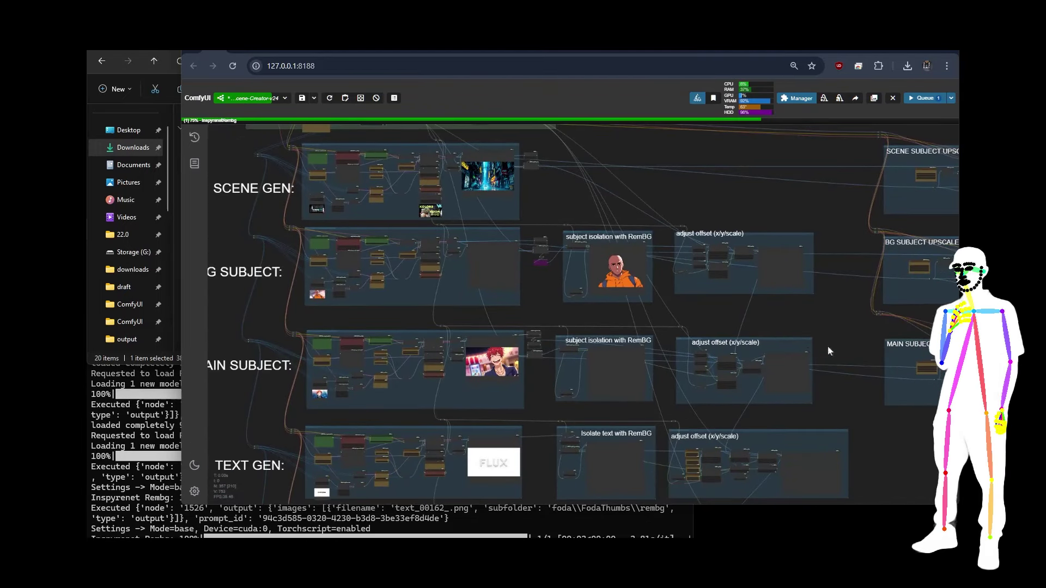
{"action": "scroll", "coordinate": [561, 250], "scroll_direction": "down", "scroll_amount": 3}
{"action": "left_click_drag", "start_coordinate": [830, 399], "coordinate": [851, 267]}
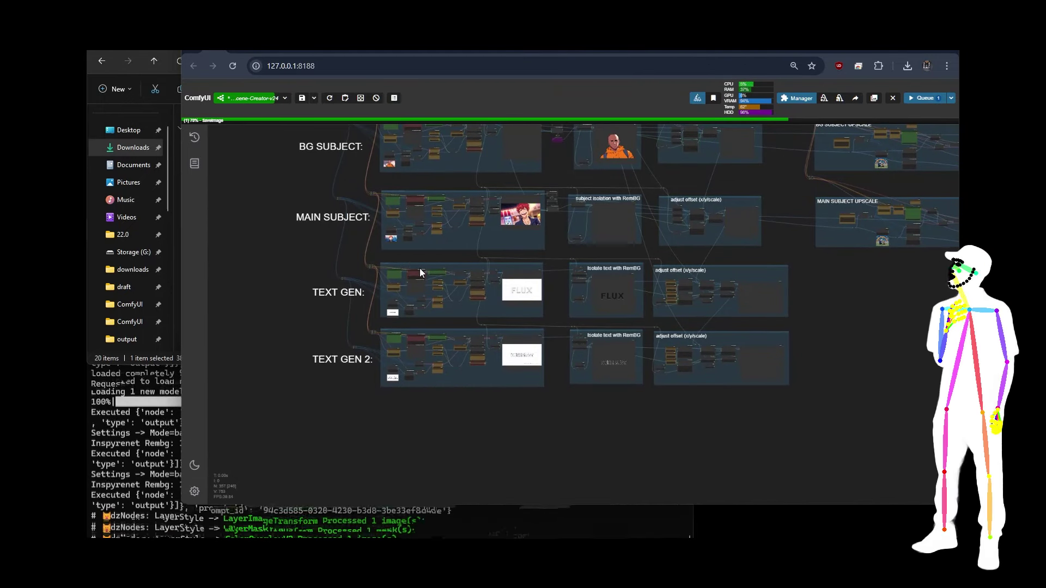
{"action": "scroll", "coordinate": [414, 264], "scroll_direction": "up", "scroll_amount": 4}
{"action": "scroll", "coordinate": [420, 268], "scroll_direction": "up", "scroll_amount": 2}
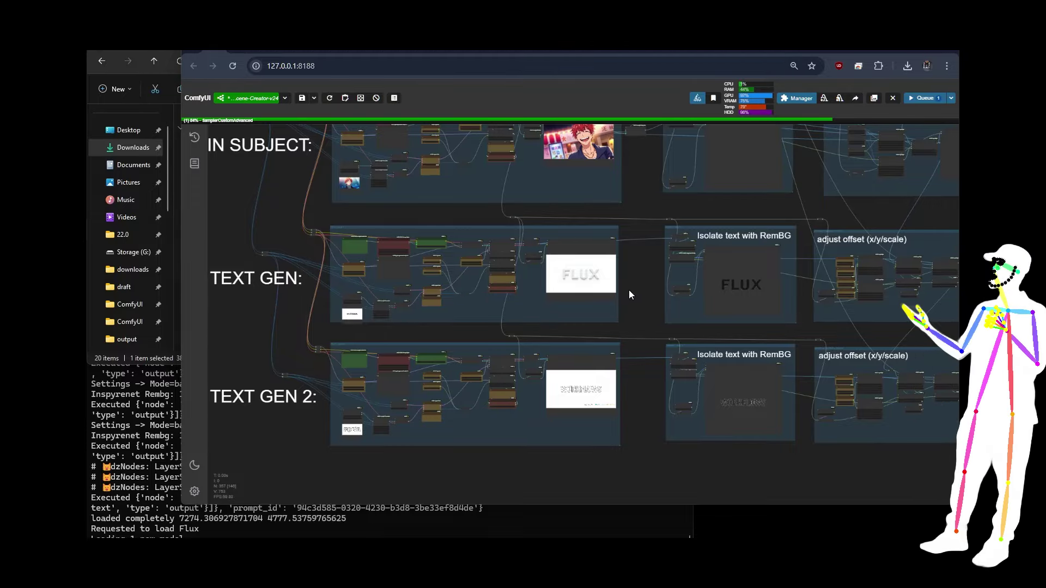
{"action": "left_click_drag", "start_coordinate": [630, 291], "coordinate": [354, 277]}
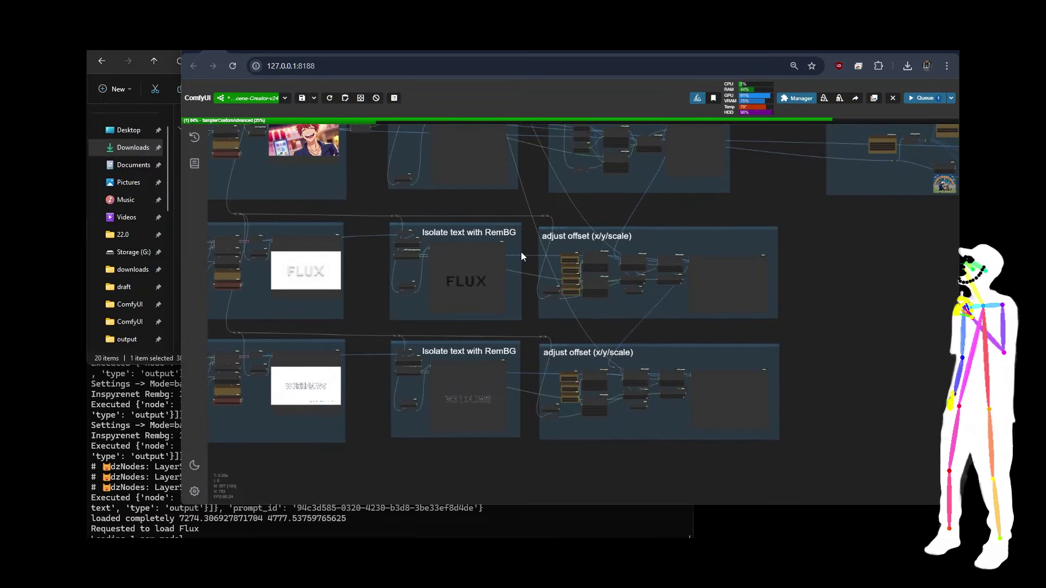
{"action": "scroll", "coordinate": [520, 252], "scroll_direction": "up", "scroll_amount": 3}
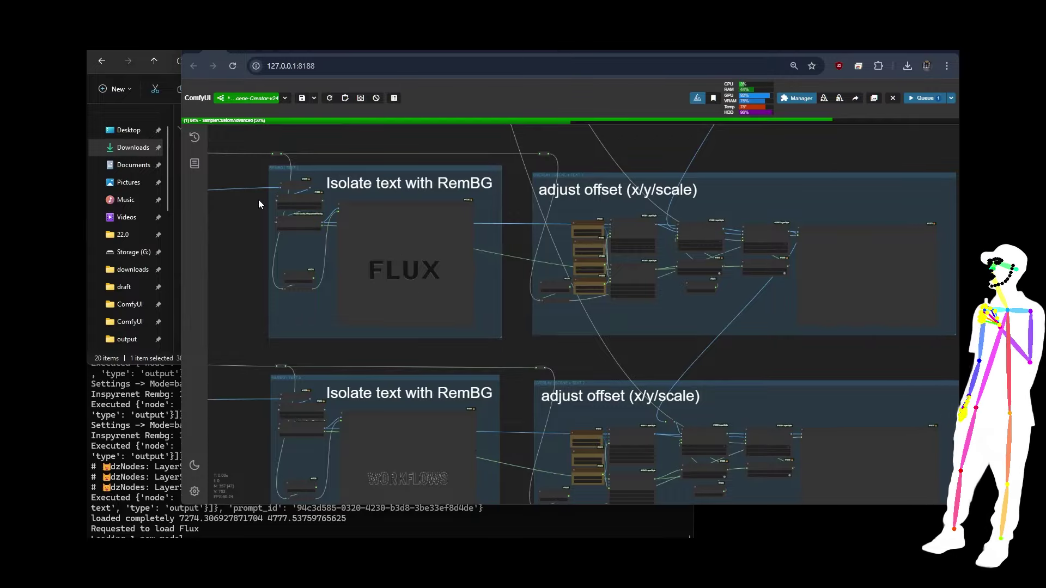
{"action": "scroll", "coordinate": [231, 188], "scroll_direction": "down", "scroll_amount": 5}
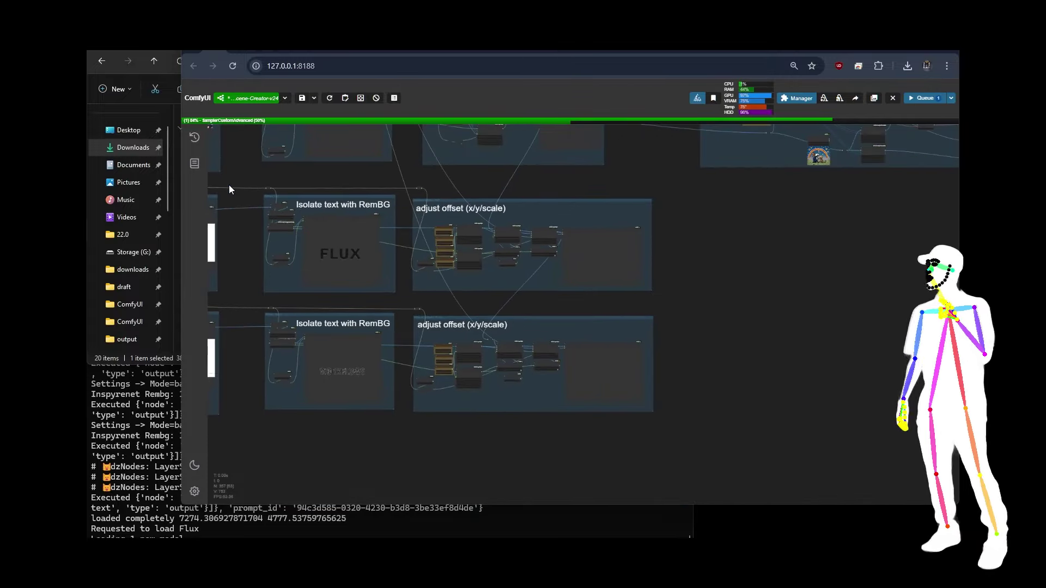
{"action": "scroll", "coordinate": [229, 189], "scroll_direction": "up", "scroll_amount": 3}
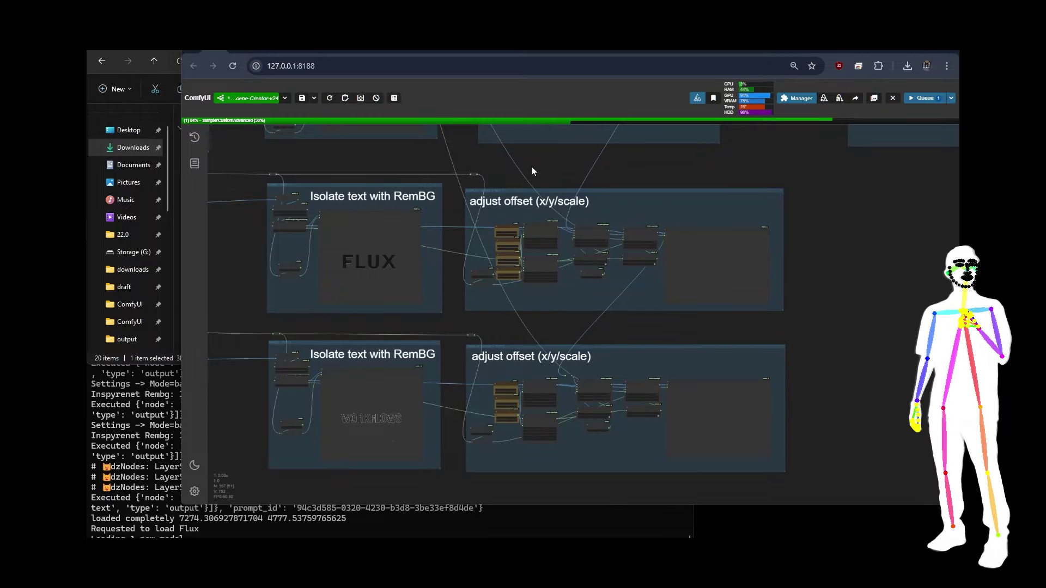
{"action": "scroll", "coordinate": [570, 191], "scroll_direction": "up", "scroll_amount": 5}
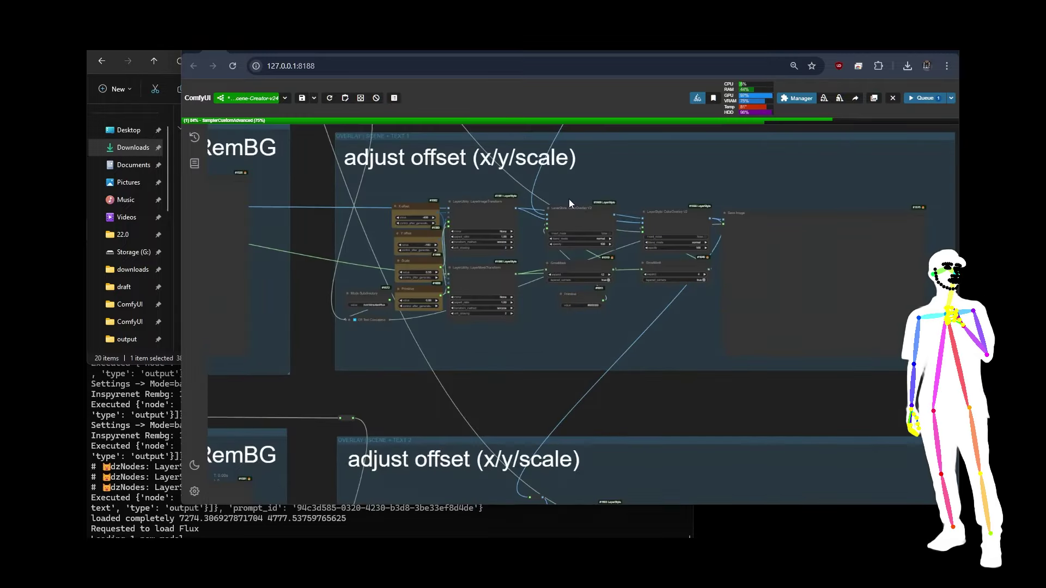
{"action": "scroll", "coordinate": [511, 233], "scroll_direction": "up", "scroll_amount": 2}
{"action": "scroll", "coordinate": [490, 223], "scroll_direction": "down", "scroll_amount": 4}
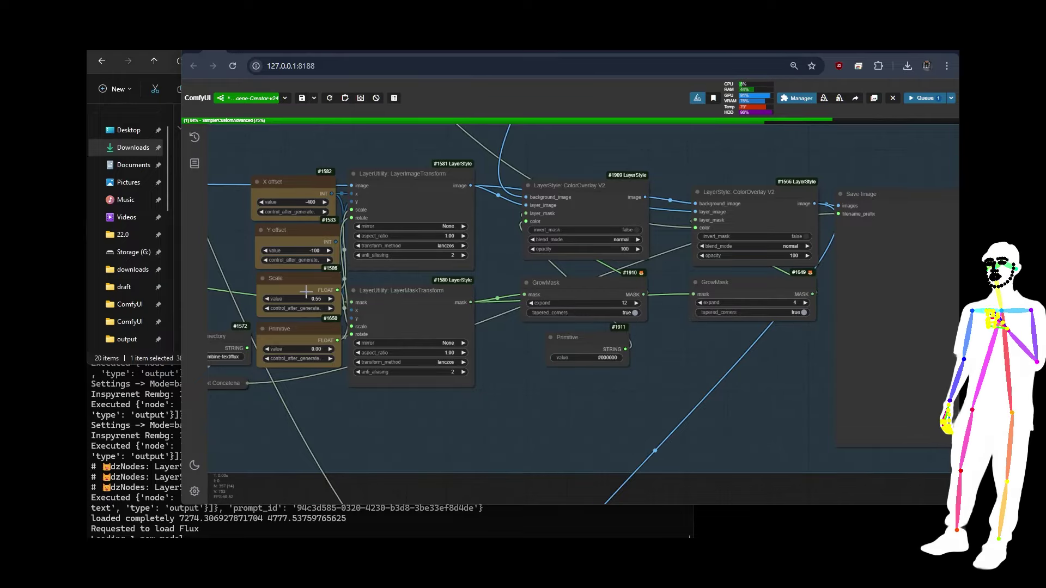
Zoom out and pan up to bring the SCENE GEN group into view.
{"action": "scroll", "coordinate": [760, 361], "scroll_direction": "down", "scroll_amount": 6}
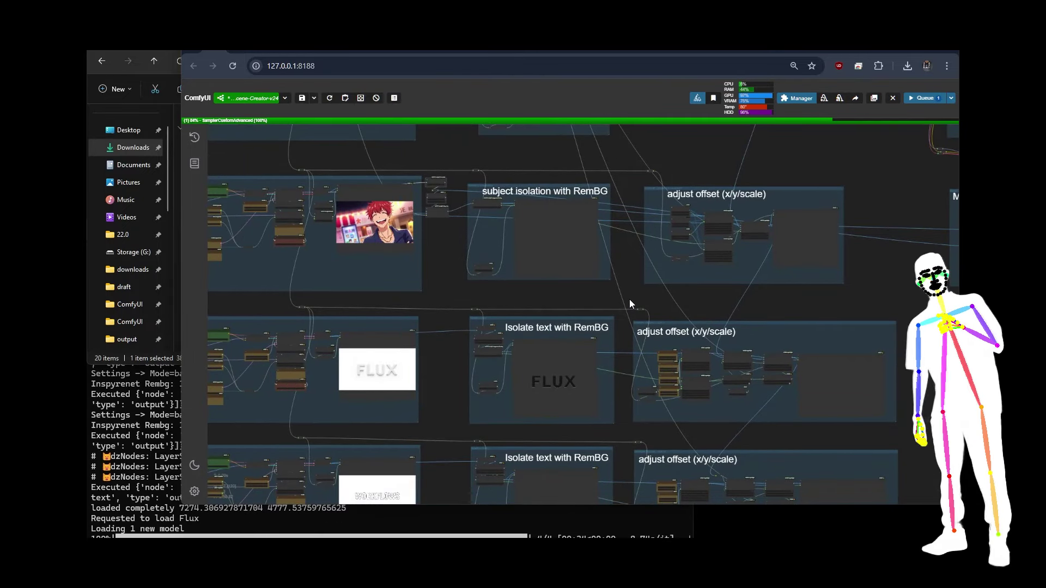
{"action": "scroll", "coordinate": [788, 305], "scroll_direction": "down", "scroll_amount": 5}
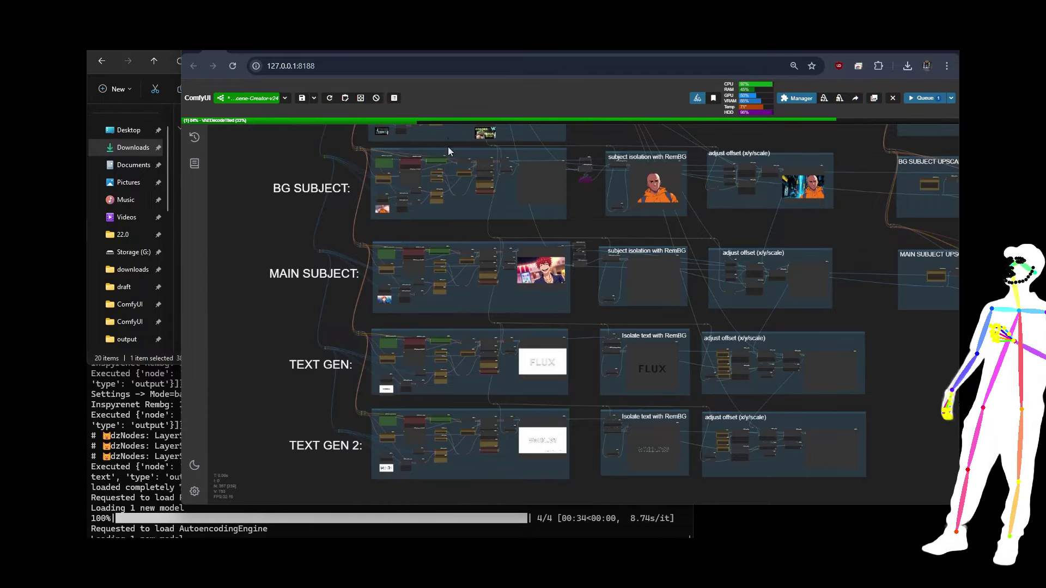
{"action": "left_click_drag", "start_coordinate": [268, 222], "coordinate": [280, 352]}
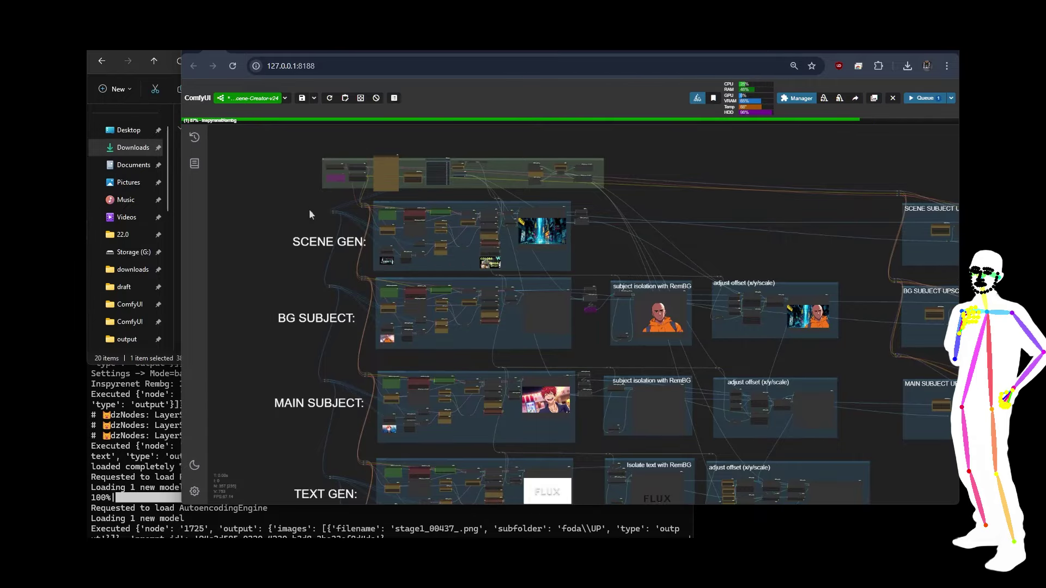
{"action": "scroll", "coordinate": [392, 218], "scroll_direction": "up", "scroll_amount": 10}
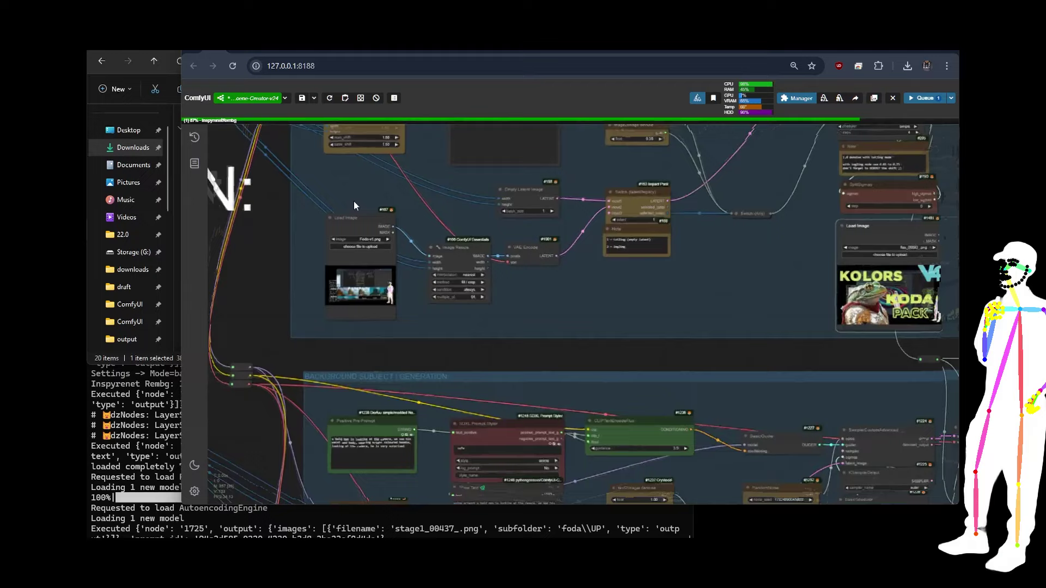
{"action": "left_click", "coordinate": [540, 290]}
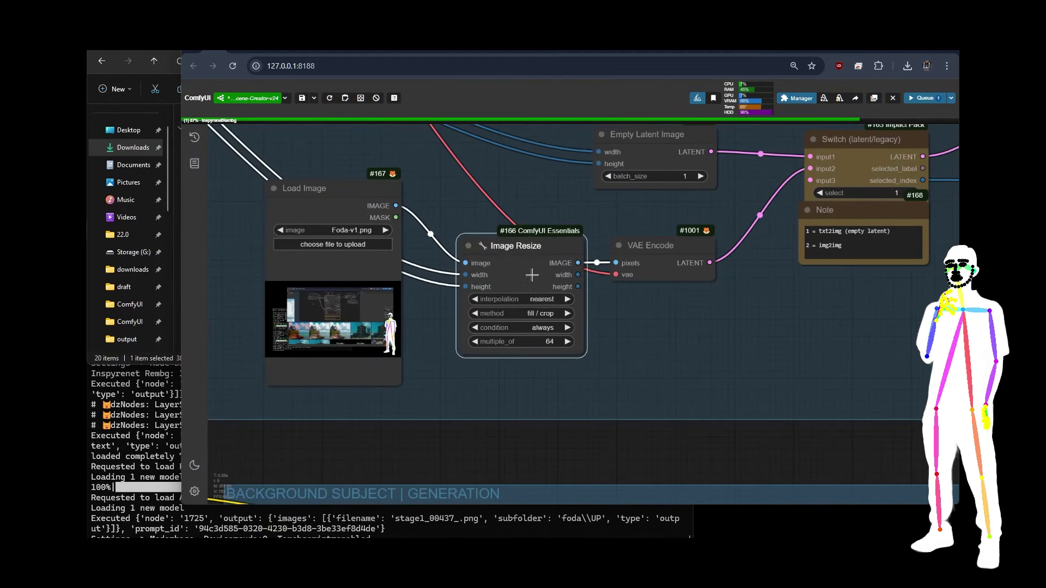
{"action": "left_click", "coordinate": [545, 314]}
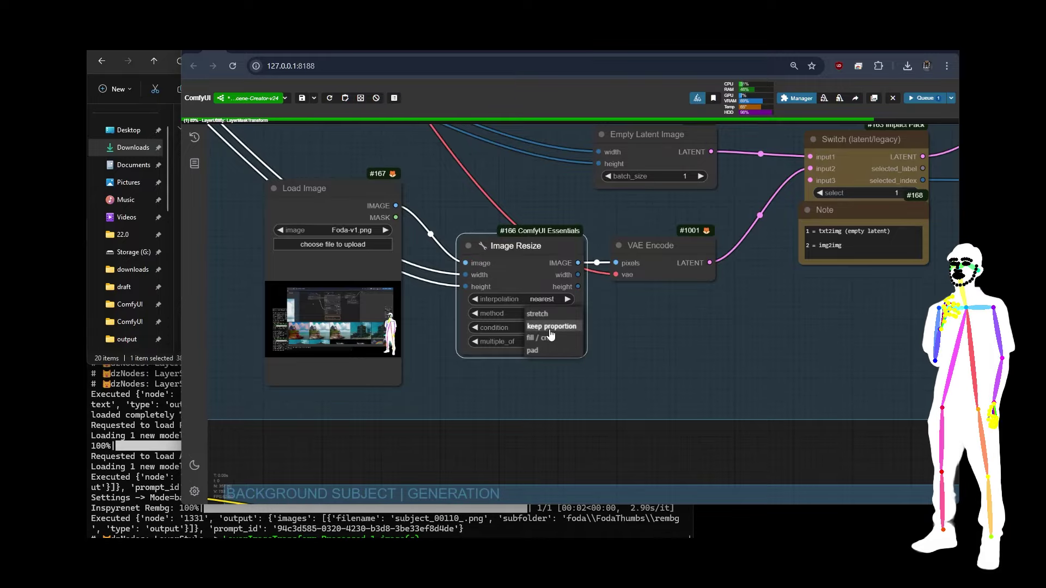
Dismiss the resize method list and move to the BG SUBJECT offset group's composite preview.
{"action": "left_click", "coordinate": [548, 207]}
{"action": "scroll", "coordinate": [425, 180], "scroll_direction": "down", "scroll_amount": 12}
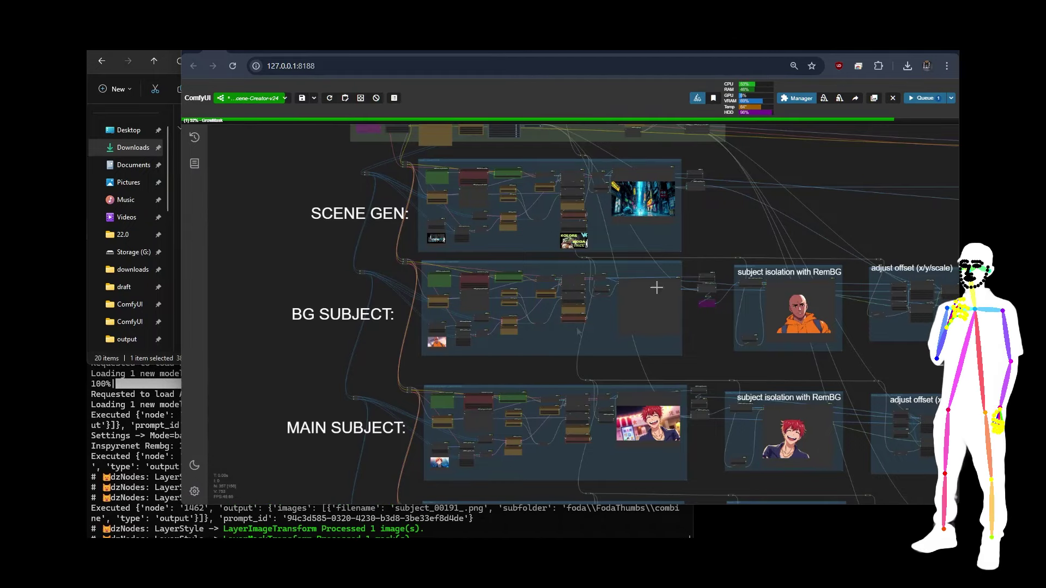
{"action": "scroll", "coordinate": [656, 288], "scroll_direction": "down", "scroll_amount": 6}
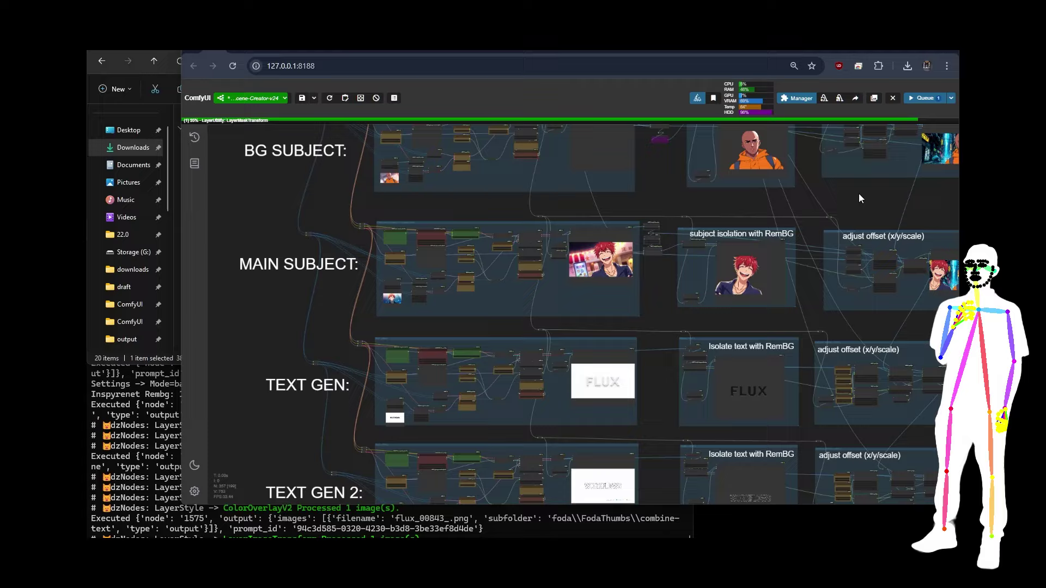
{"action": "left_click_drag", "start_coordinate": [859, 193], "coordinate": [557, 259]}
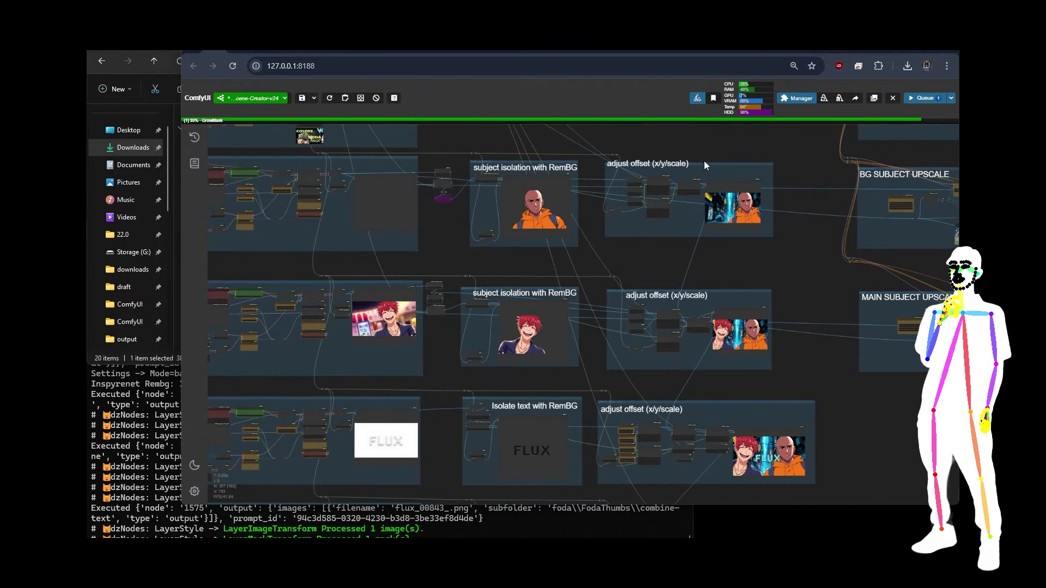
{"action": "scroll", "coordinate": [705, 156], "scroll_direction": "up", "scroll_amount": 3}
{"action": "scroll", "coordinate": [583, 158], "scroll_direction": "up", "scroll_amount": 3}
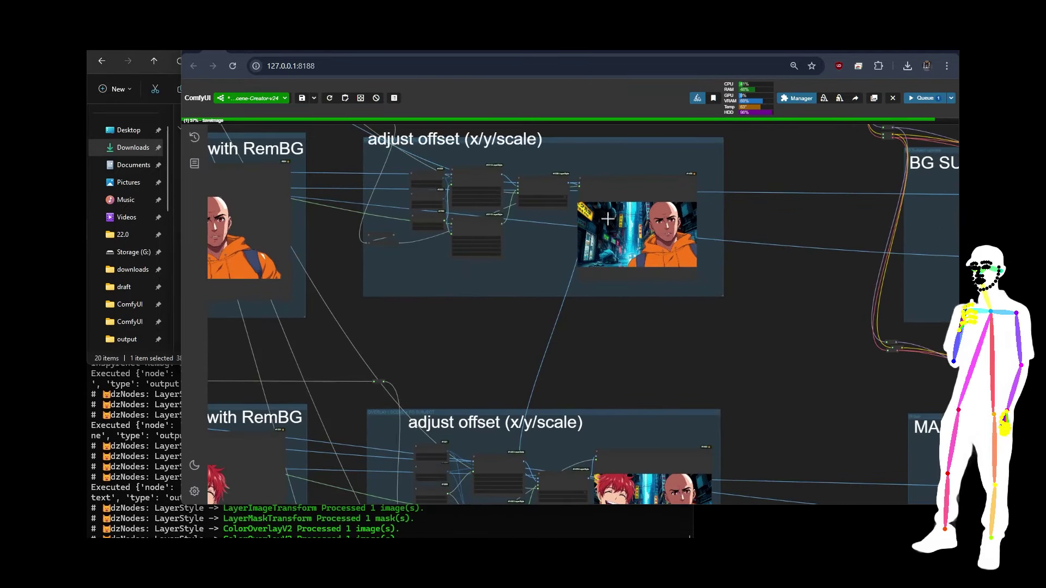
{"action": "scroll", "coordinate": [764, 169], "scroll_direction": "up", "scroll_amount": 3}
{"action": "scroll", "coordinate": [764, 169], "scroll_direction": "up", "scroll_amount": 2}
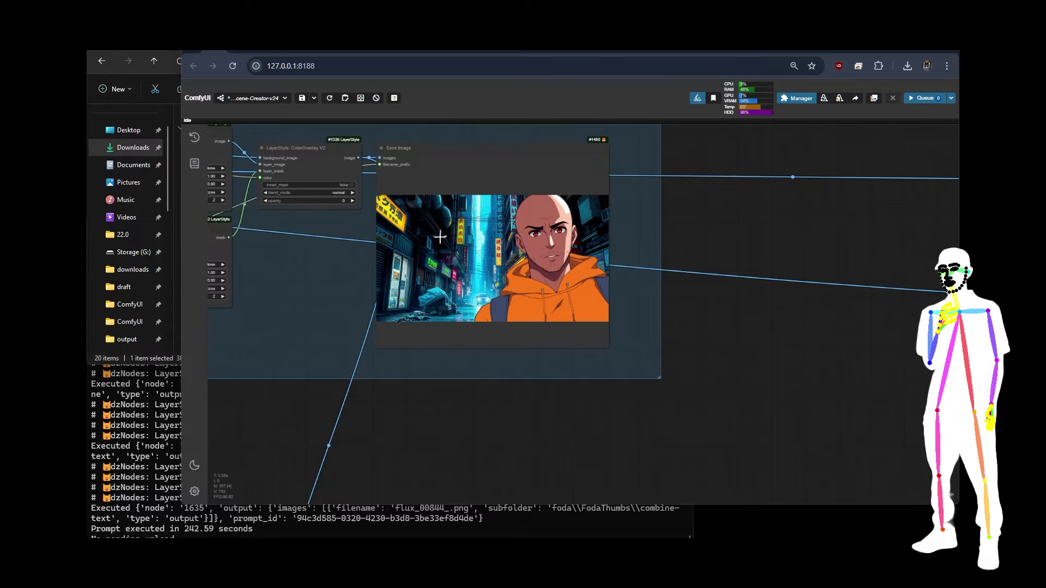
{"action": "left_click_drag", "start_coordinate": [462, 424], "coordinate": [692, 425]}
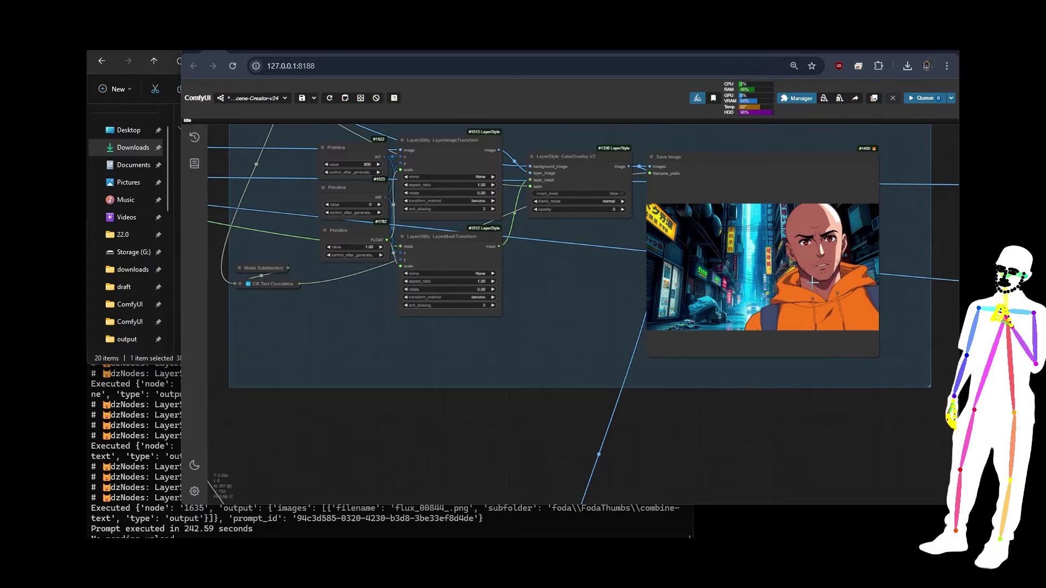
{"action": "scroll", "coordinate": [619, 257], "scroll_direction": "down", "scroll_amount": 6}
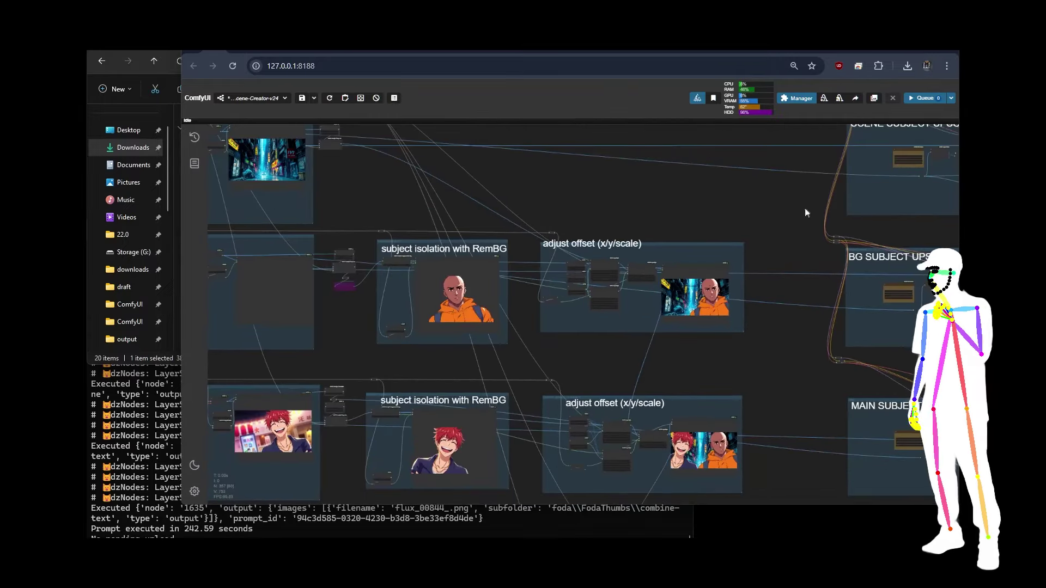
{"action": "left_click_drag", "start_coordinate": [776, 212], "coordinate": [609, 301]}
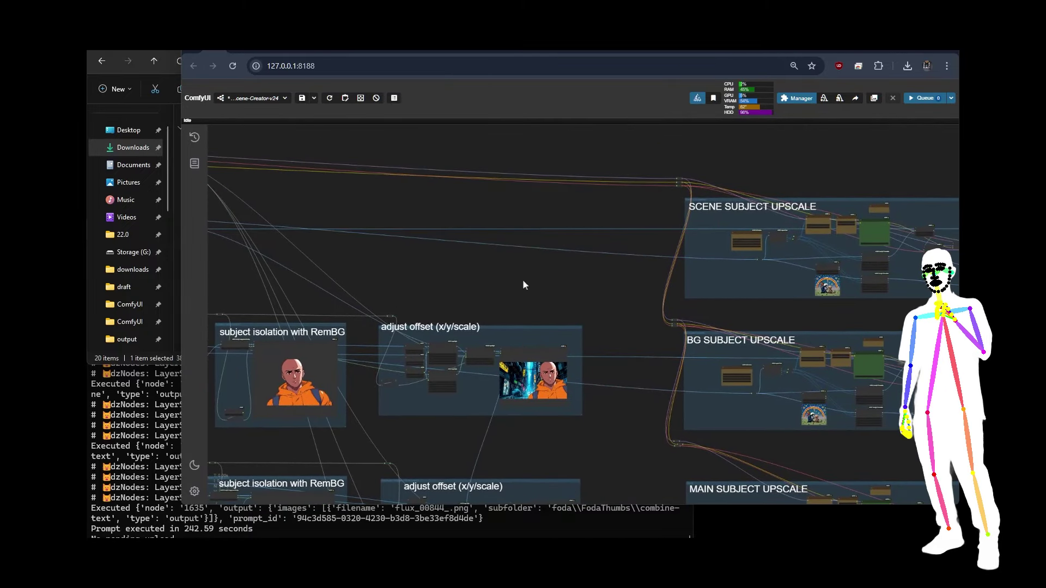
{"action": "left_click_drag", "start_coordinate": [524, 285], "coordinate": [847, 244]}
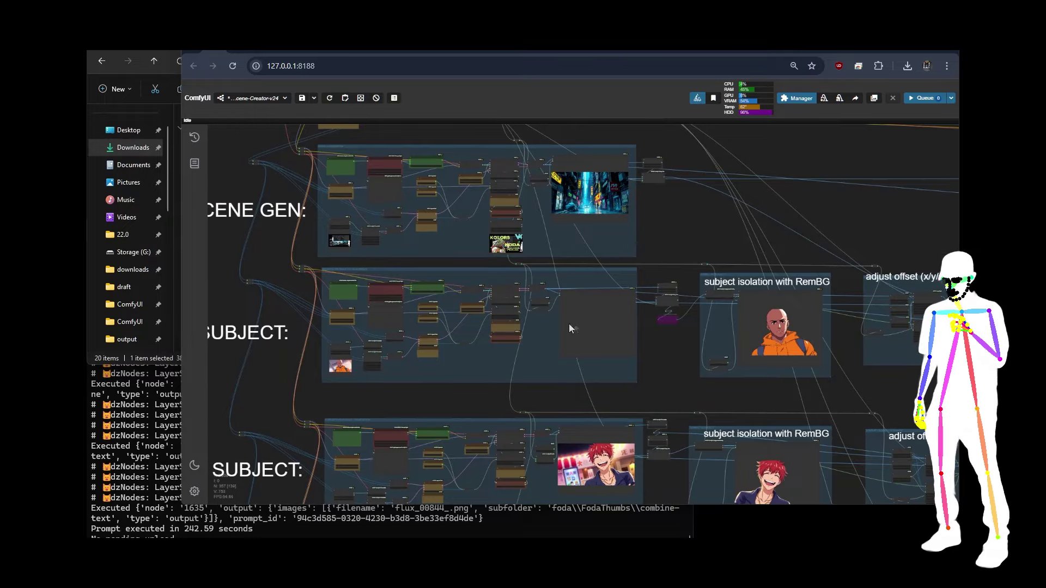
{"action": "left_click_drag", "start_coordinate": [817, 249], "coordinate": [719, 214]}
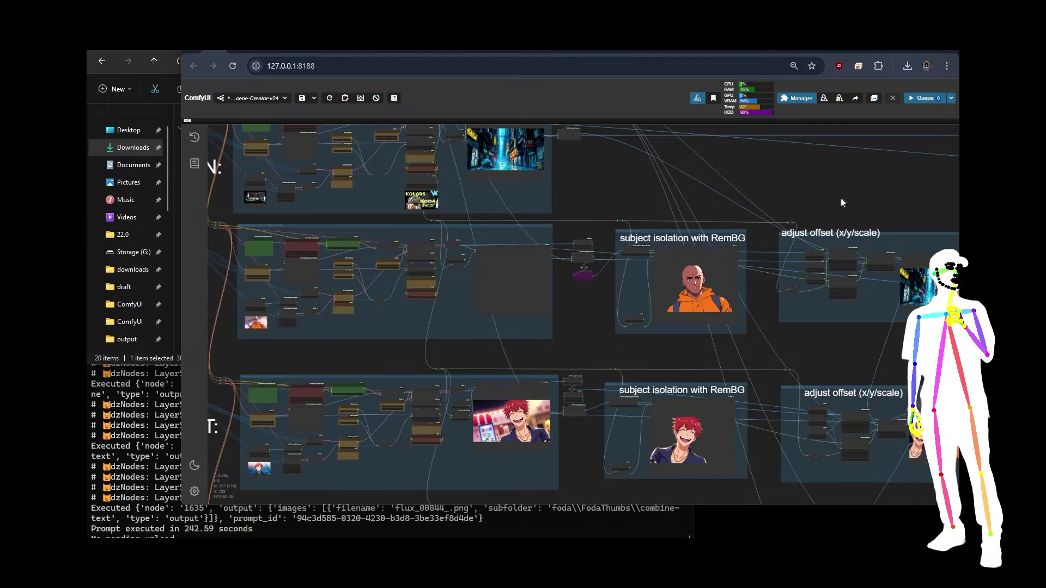
{"action": "left_click_drag", "start_coordinate": [833, 200], "coordinate": [530, 208]}
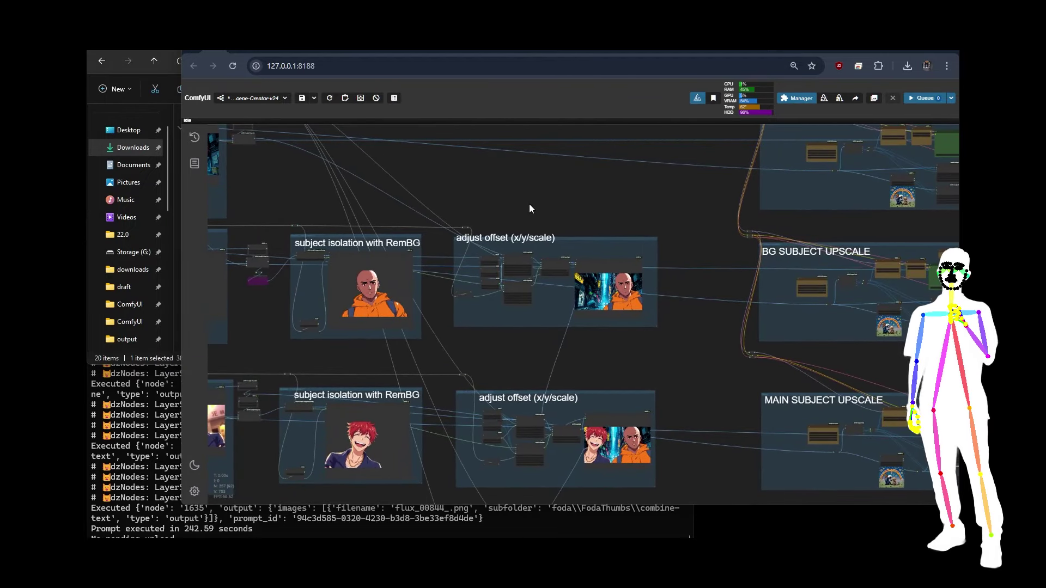
{"action": "scroll", "coordinate": [575, 261], "scroll_direction": "up", "scroll_amount": 8}
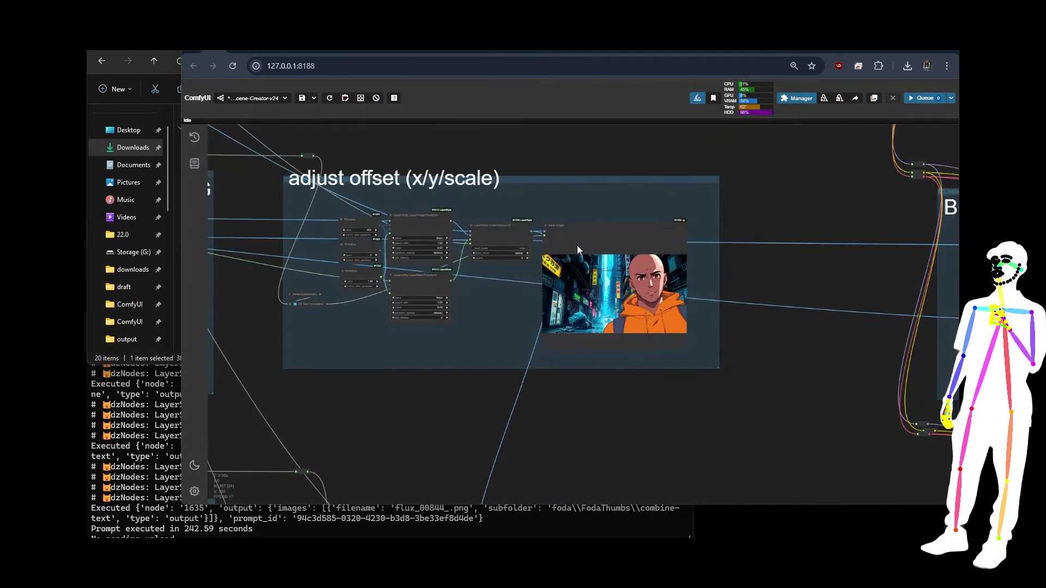
{"action": "scroll", "coordinate": [596, 292], "scroll_direction": "up", "scroll_amount": 5}
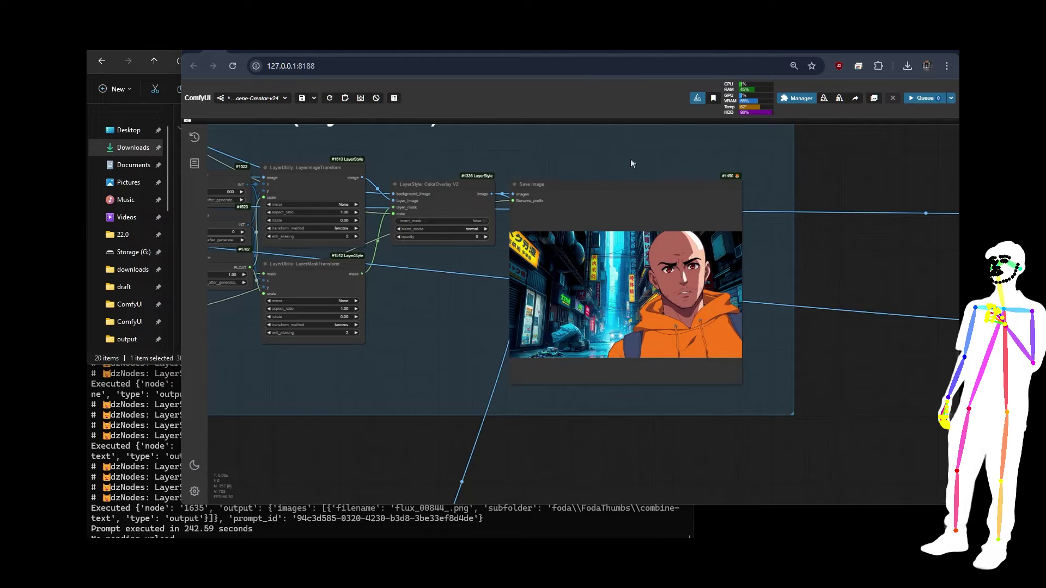
{"action": "left_click_drag", "start_coordinate": [463, 151], "coordinate": [604, 174]}
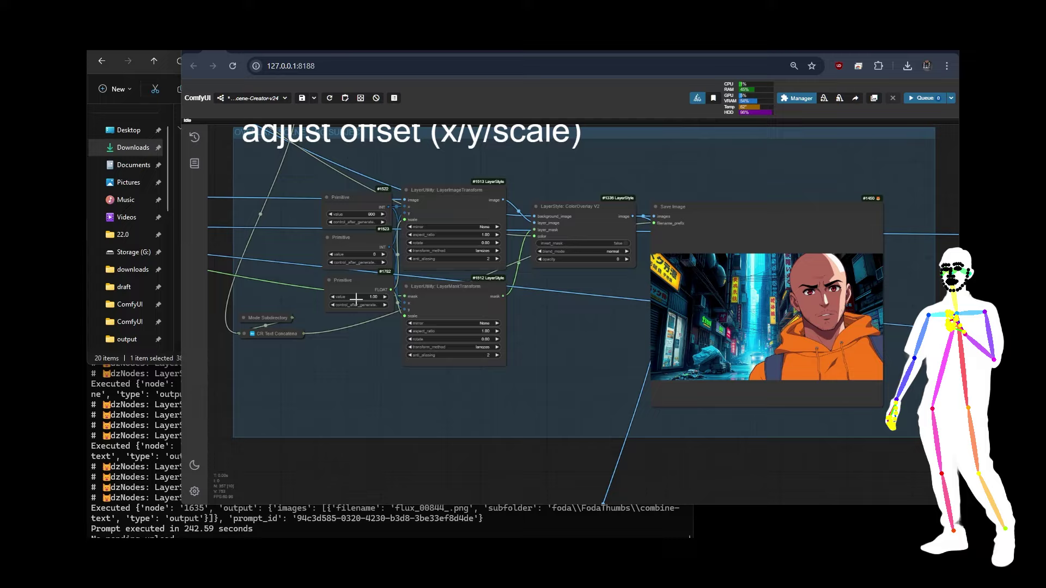
{"action": "scroll", "coordinate": [299, 265], "scroll_direction": "down", "scroll_amount": 5}
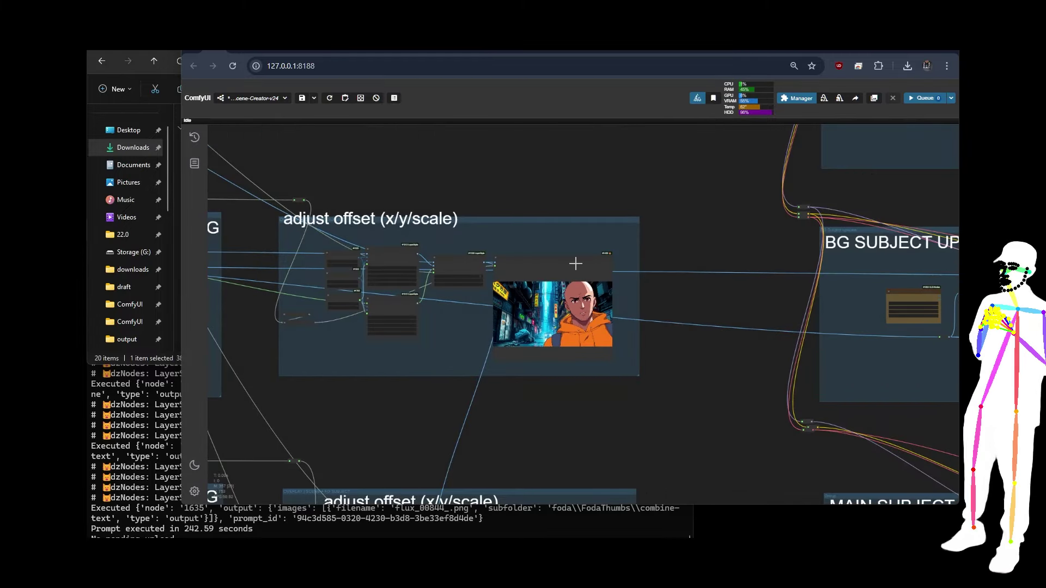
{"action": "scroll", "coordinate": [572, 261], "scroll_direction": "up", "scroll_amount": 5}
{"action": "scroll", "coordinate": [552, 254], "scroll_direction": "up", "scroll_amount": 3}
{"action": "scroll", "coordinate": [799, 304], "scroll_direction": "down", "scroll_amount": 5}
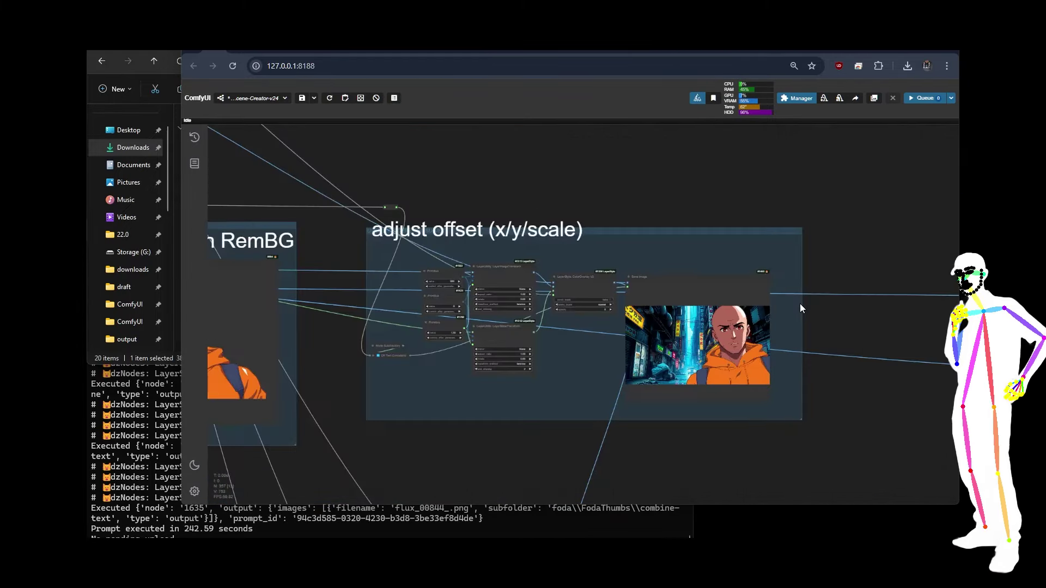
{"action": "left_click_drag", "start_coordinate": [420, 358], "coordinate": [590, 355]}
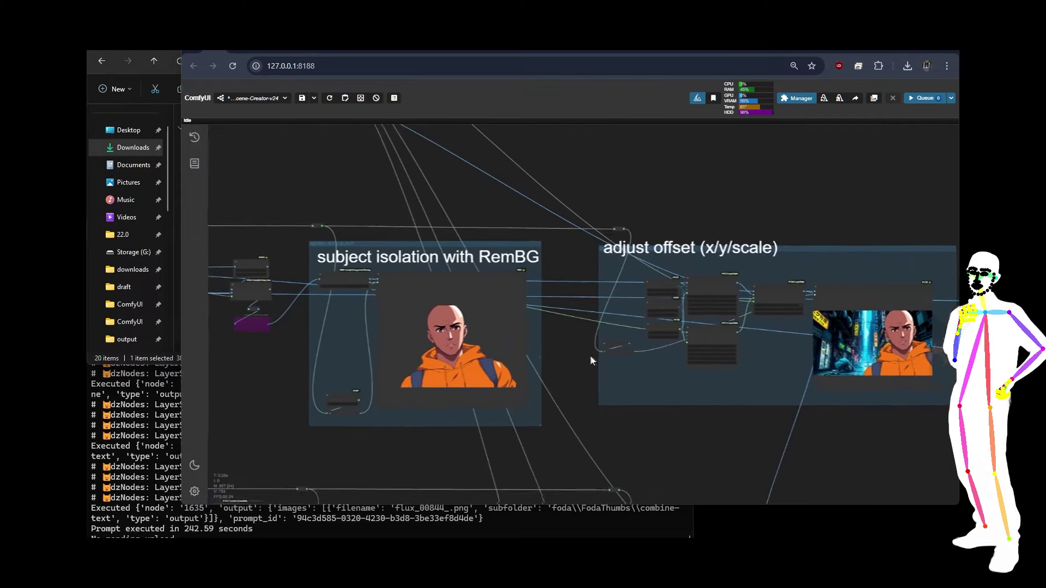
{"action": "scroll", "coordinate": [451, 270], "scroll_direction": "up", "scroll_amount": 10}
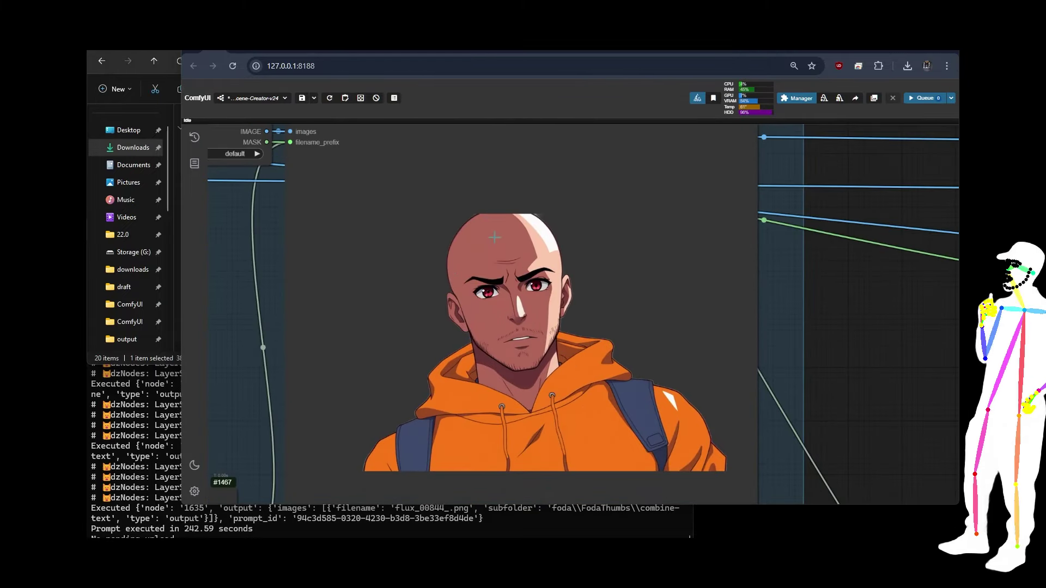
{"action": "scroll", "coordinate": [237, 273], "scroll_direction": "down", "scroll_amount": 8}
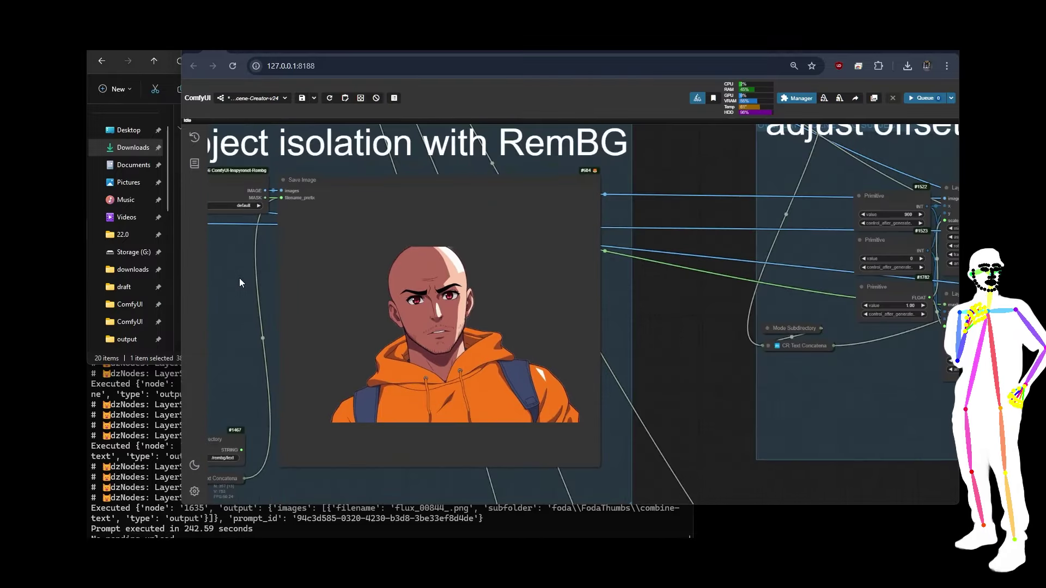
{"action": "left_click_drag", "start_coordinate": [541, 339], "coordinate": [857, 340]}
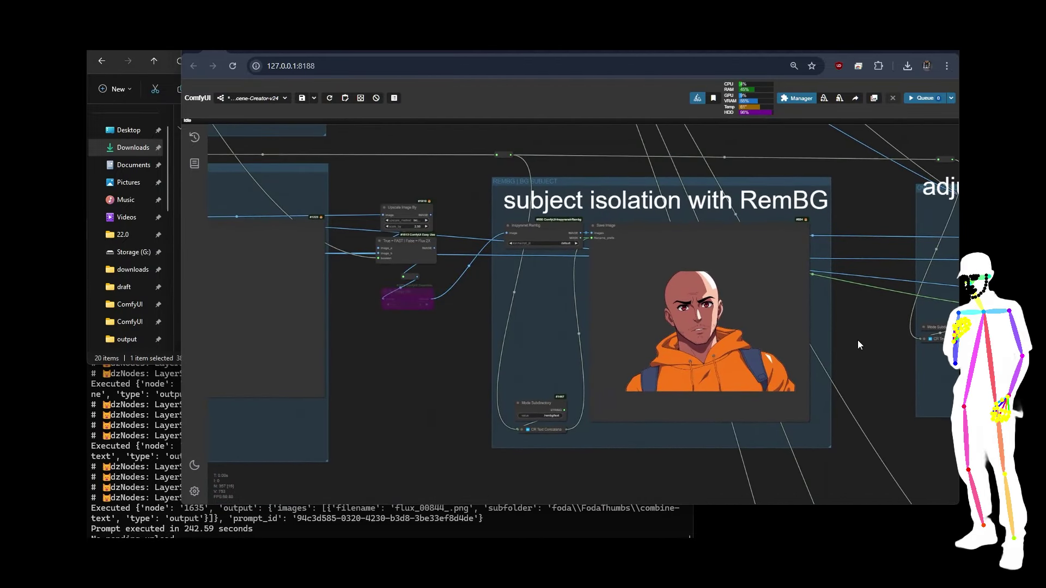
{"action": "scroll", "coordinate": [385, 325], "scroll_direction": "down", "scroll_amount": 8}
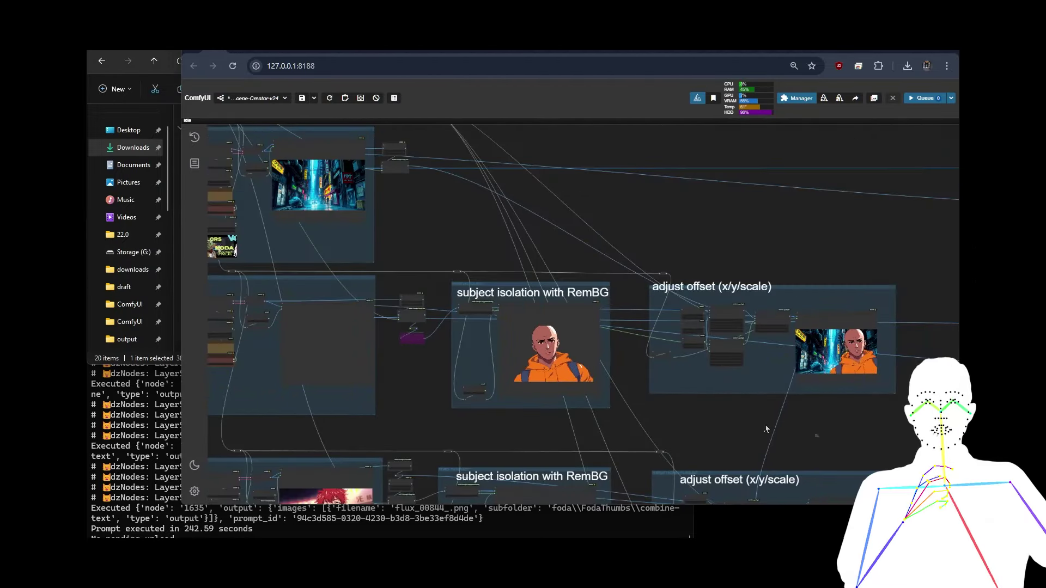
{"action": "left_click_drag", "start_coordinate": [809, 395], "coordinate": [769, 217]}
{"action": "left_click_drag", "start_coordinate": [875, 301], "coordinate": [856, 212]}
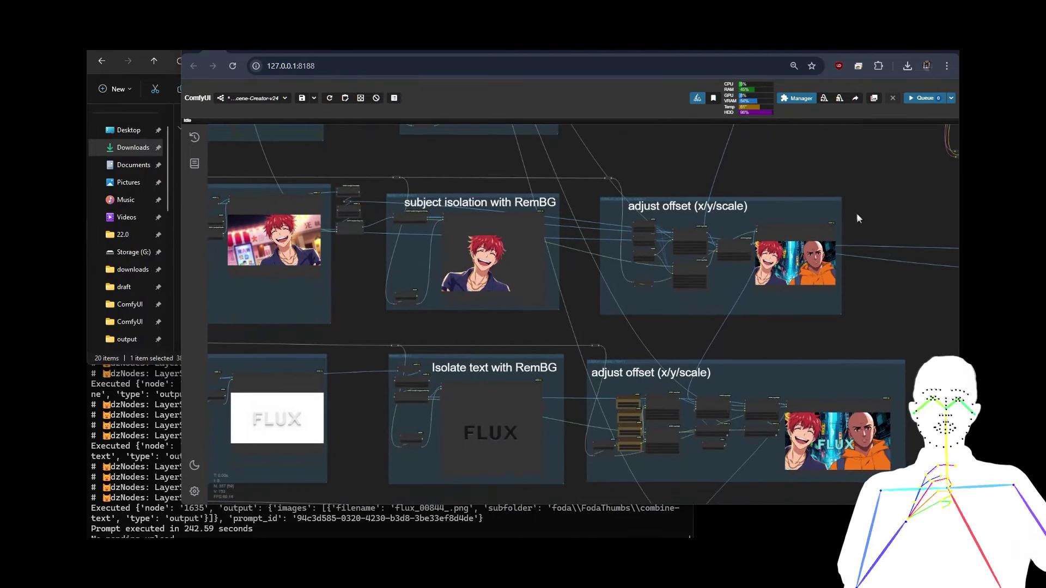
{"action": "scroll", "coordinate": [822, 190], "scroll_direction": "up", "scroll_amount": 6}
{"action": "scroll", "coordinate": [817, 229], "scroll_direction": "up", "scroll_amount": 1}
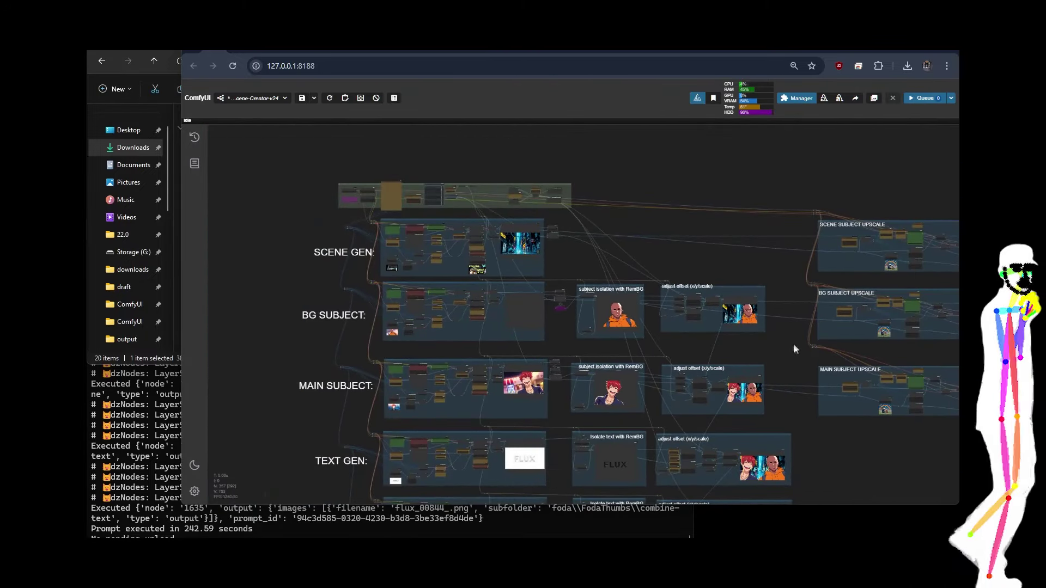
{"action": "left_click_drag", "start_coordinate": [794, 343], "coordinate": [763, 274]}
{"action": "scroll", "coordinate": [763, 274], "scroll_direction": "down", "scroll_amount": 2}
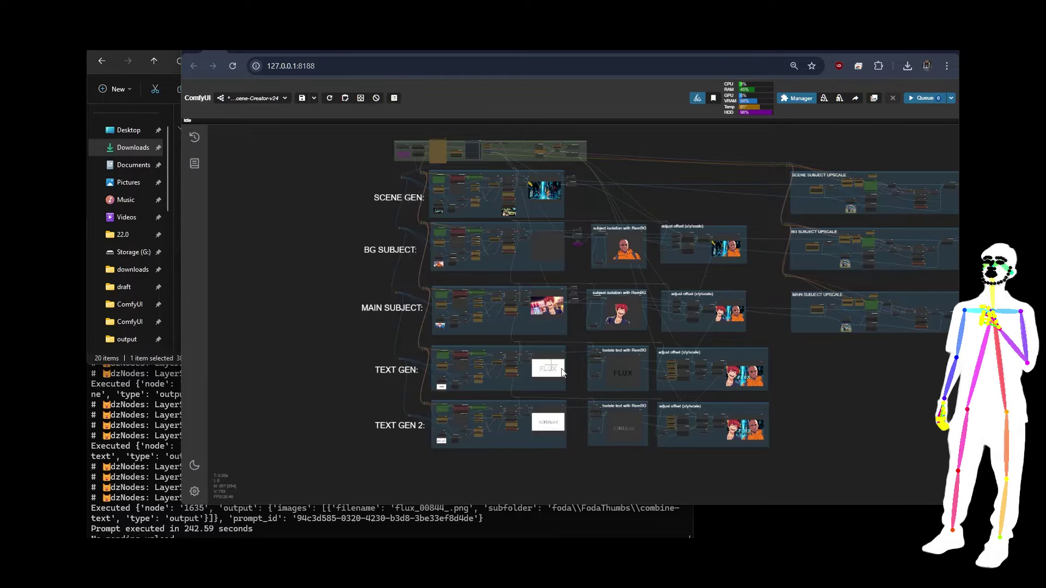
Zoom and pan the canvas to inspect the cyan FLUX text composite and the adjust offset groups.
{"action": "scroll", "coordinate": [561, 370], "scroll_direction": "up", "scroll_amount": 8}
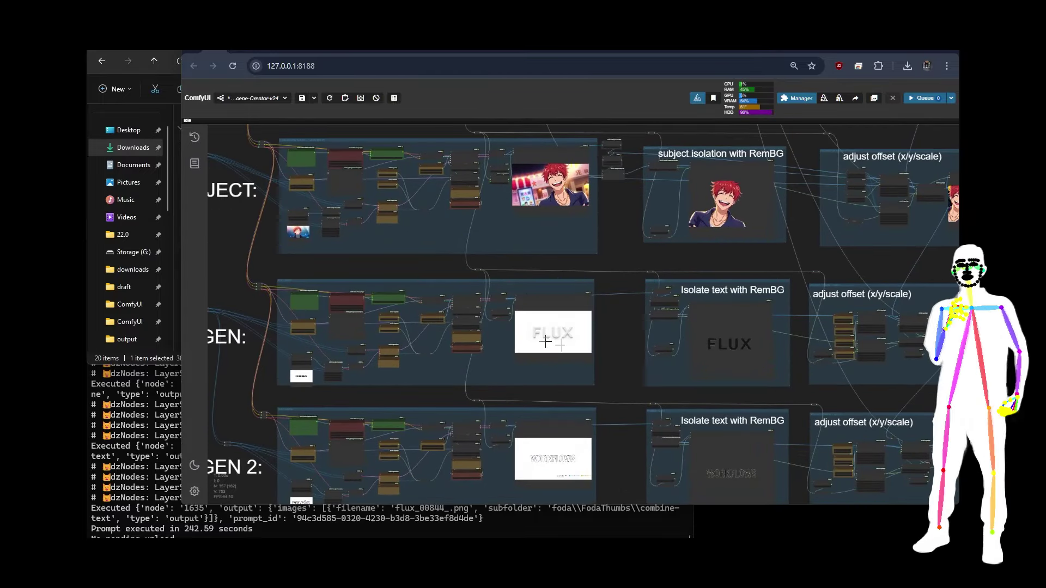
{"action": "left_click_drag", "start_coordinate": [622, 367], "coordinate": [463, 235]}
{"action": "scroll", "coordinate": [478, 241], "scroll_direction": "up", "scroll_amount": 3}
{"action": "scroll", "coordinate": [332, 182], "scroll_direction": "up", "scroll_amount": 5}
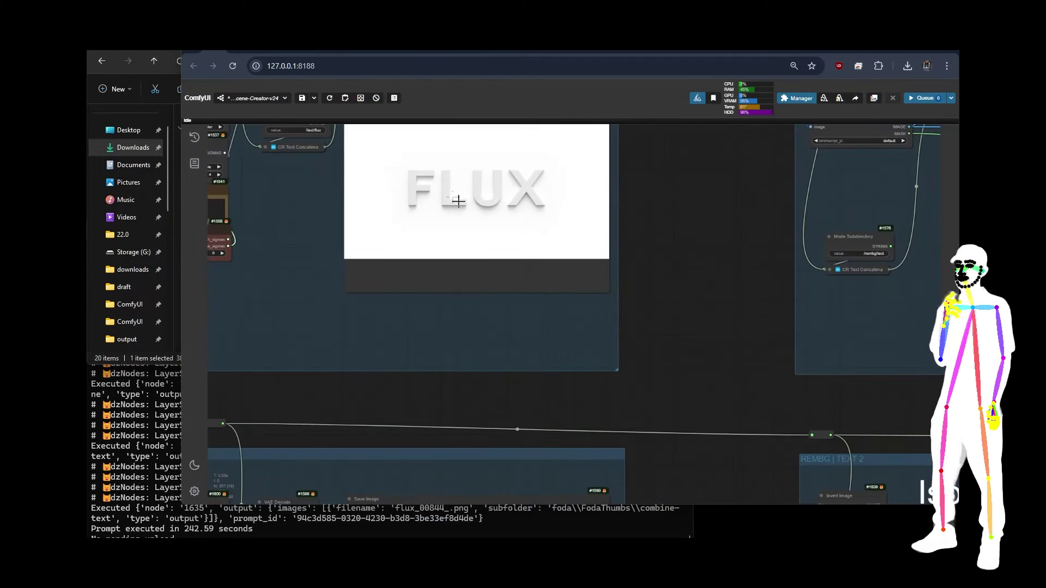
{"action": "left_click_drag", "start_coordinate": [678, 303], "coordinate": [686, 387]}
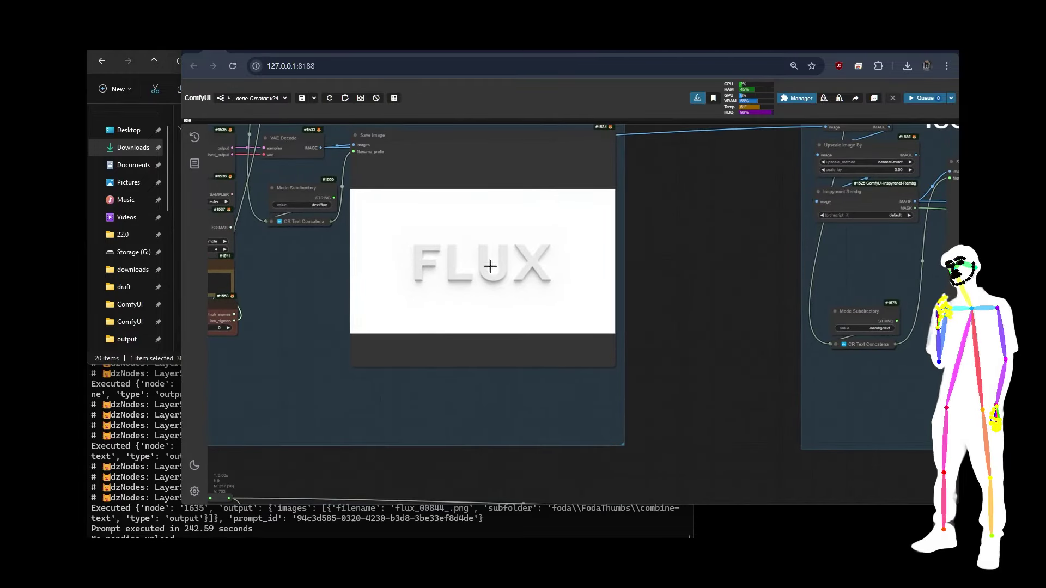
{"action": "scroll", "coordinate": [677, 264], "scroll_direction": "down", "scroll_amount": 5}
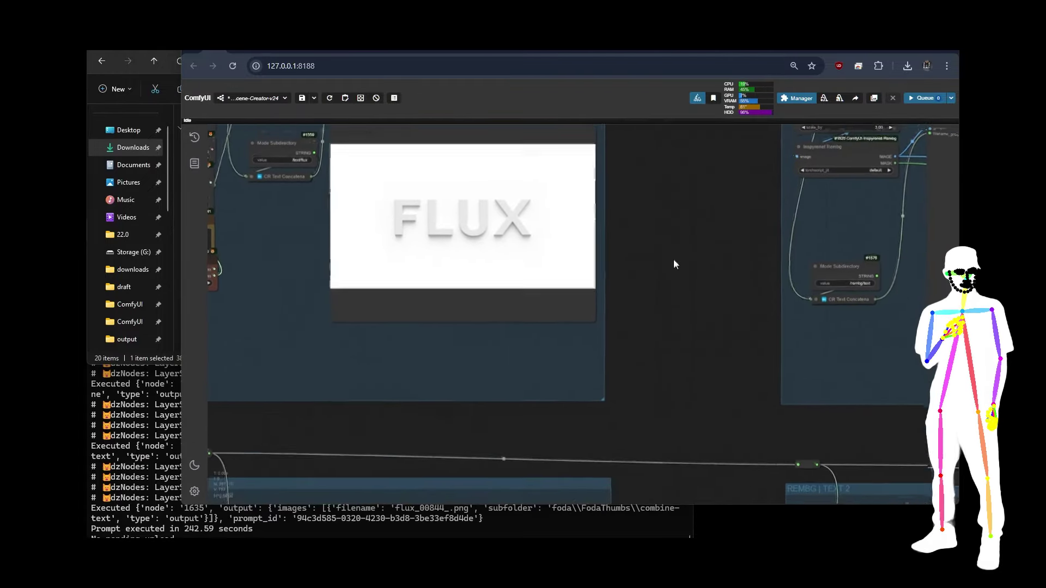
{"action": "scroll", "coordinate": [509, 358], "scroll_direction": "down", "scroll_amount": 1}
{"action": "scroll", "coordinate": [510, 337], "scroll_direction": "up", "scroll_amount": 4}
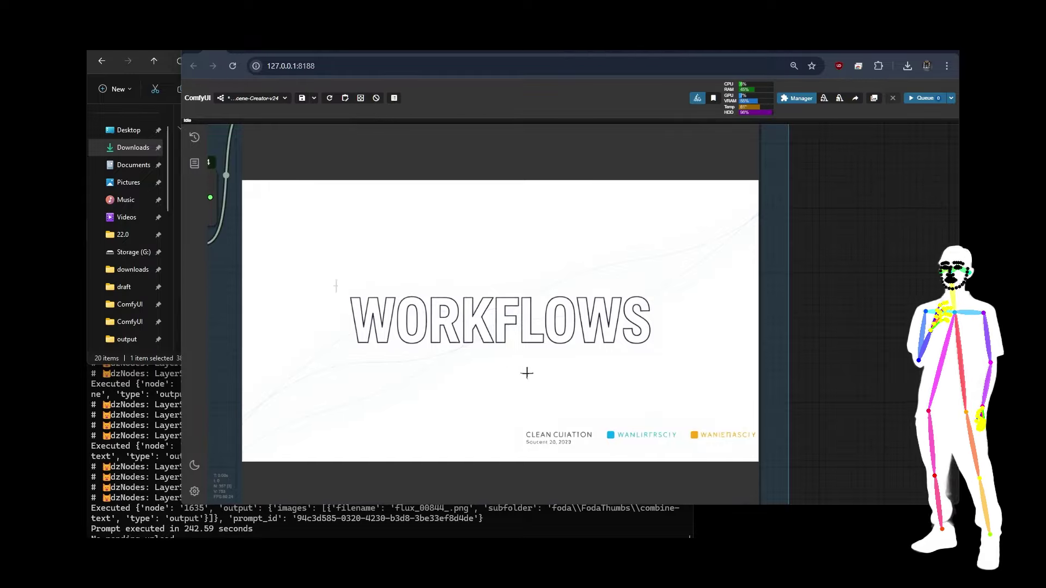
{"action": "scroll", "coordinate": [325, 286], "scroll_direction": "down", "scroll_amount": 4}
{"action": "scroll", "coordinate": [315, 267], "scroll_direction": "down", "scroll_amount": 3}
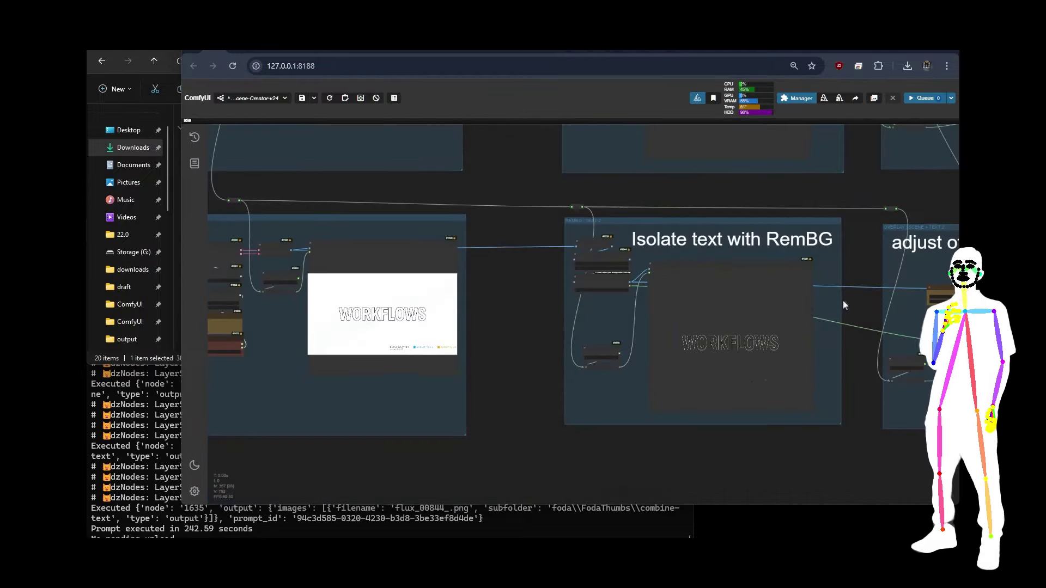
{"action": "left_click_drag", "start_coordinate": [842, 305], "coordinate": [649, 390]}
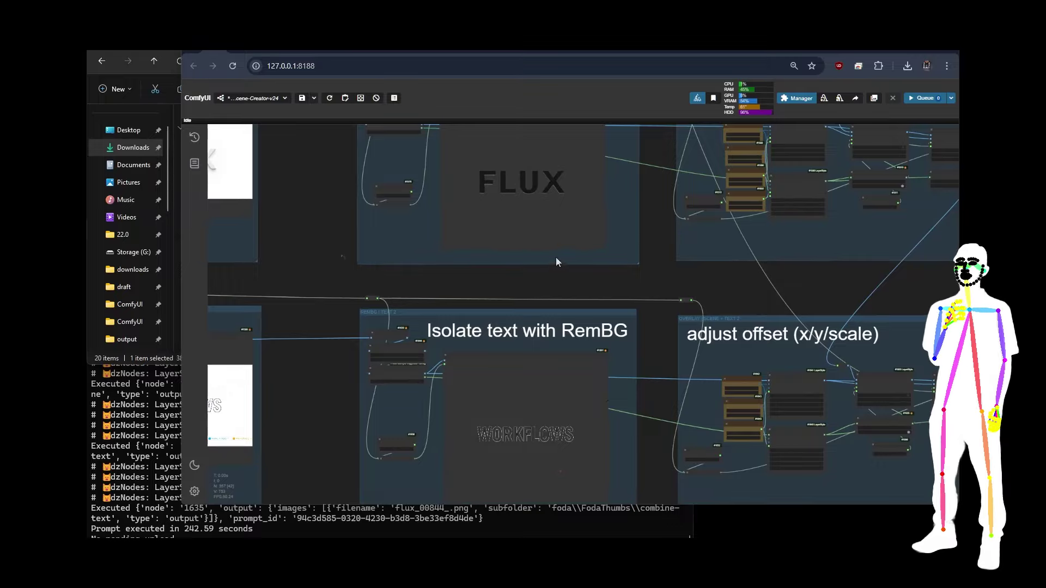
{"action": "scroll", "coordinate": [309, 236], "scroll_direction": "down", "scroll_amount": 4}
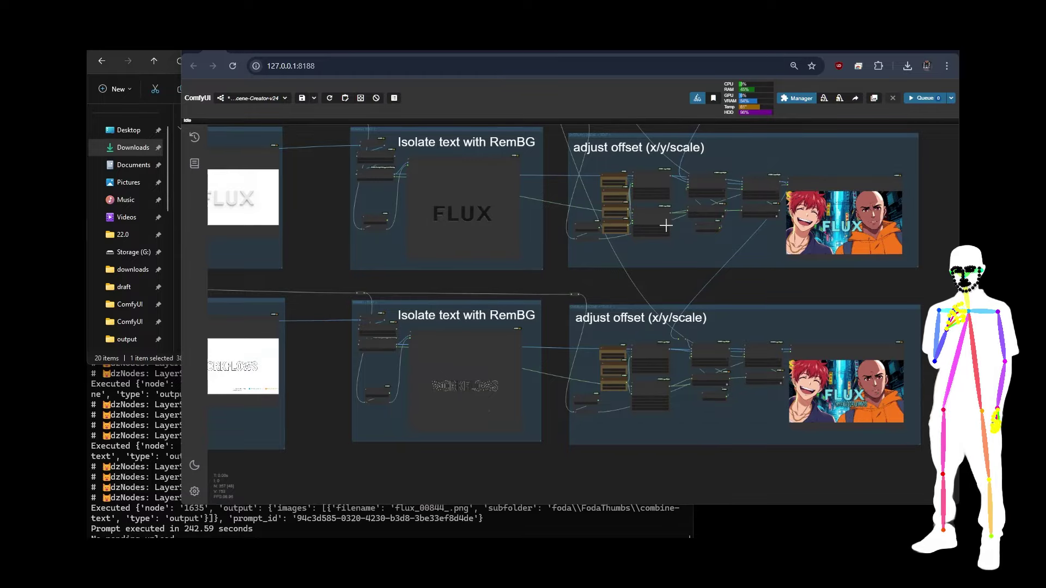
{"action": "scroll", "coordinate": [704, 207], "scroll_direction": "up", "scroll_amount": 8}
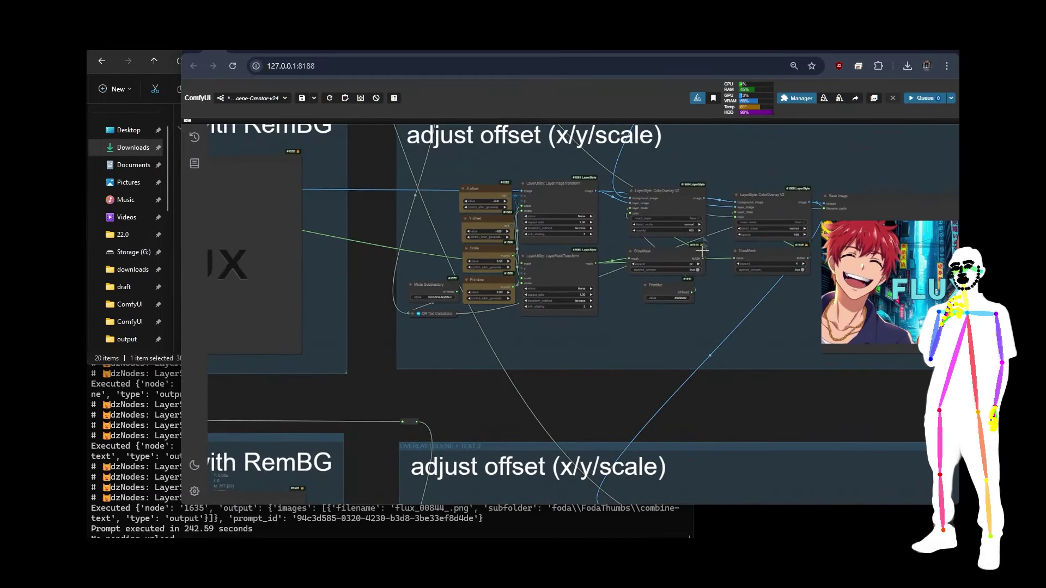
{"action": "scroll", "coordinate": [705, 206], "scroll_direction": "up", "scroll_amount": 5}
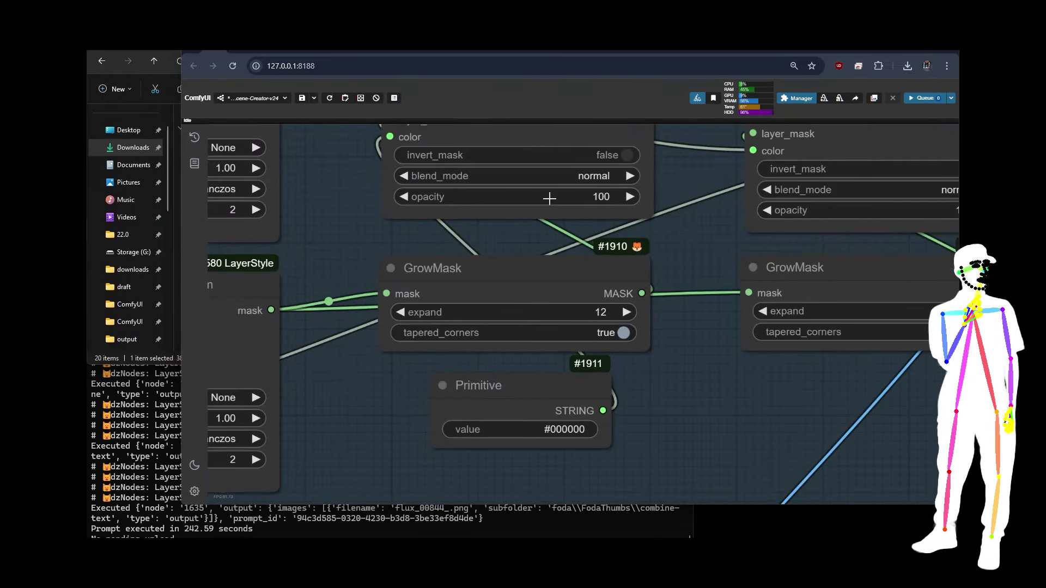
{"action": "scroll", "coordinate": [654, 216], "scroll_direction": "down", "scroll_amount": 5}
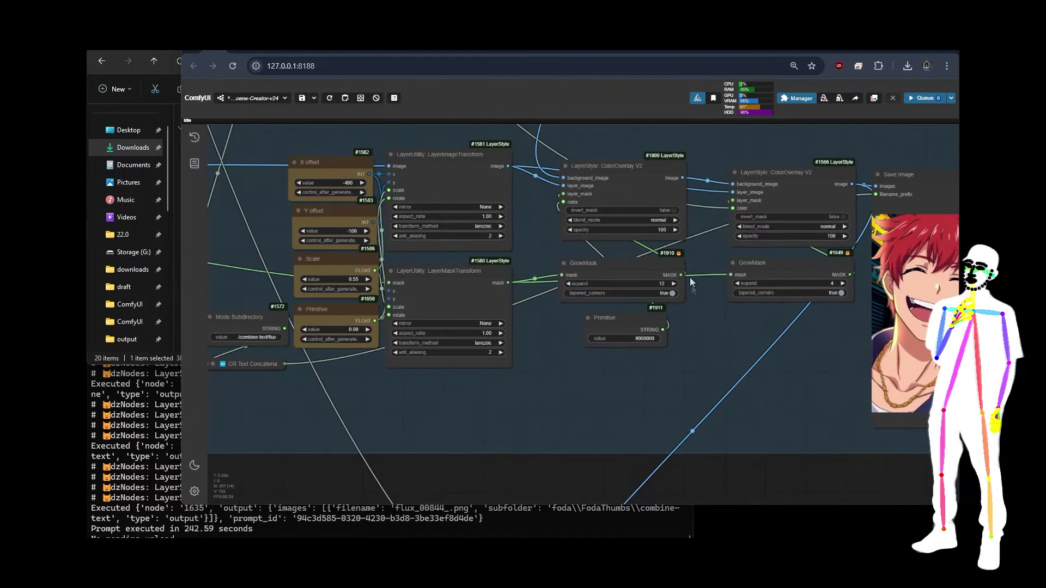
Pan and zoom over the text colour preset nodes, then view all workflow groups together.
{"action": "left_click_drag", "start_coordinate": [763, 367], "coordinate": [435, 360]}
{"action": "scroll", "coordinate": [686, 301], "scroll_direction": "up", "scroll_amount": 5}
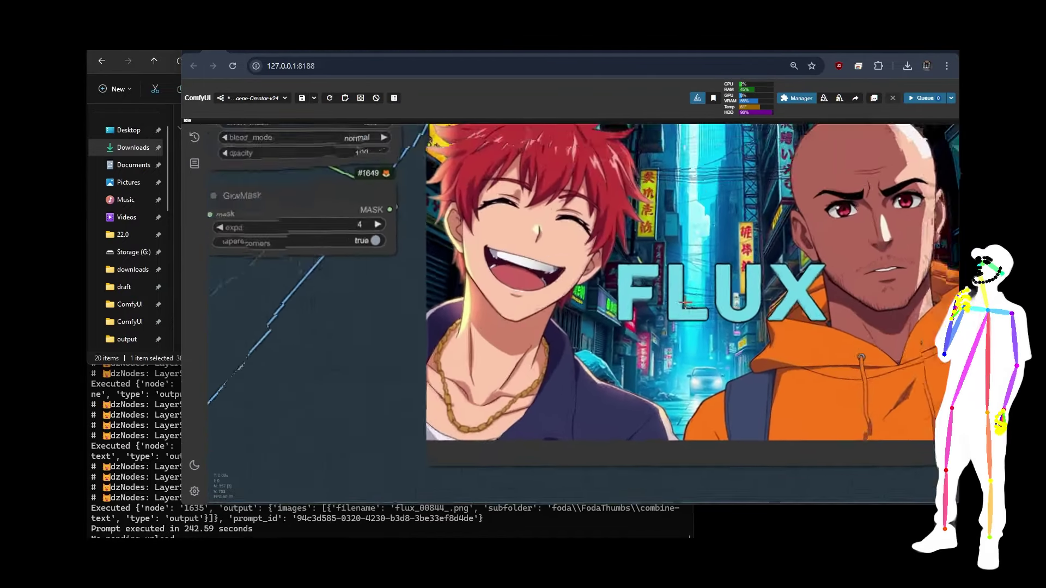
{"action": "scroll", "coordinate": [684, 302], "scroll_direction": "down", "scroll_amount": 5}
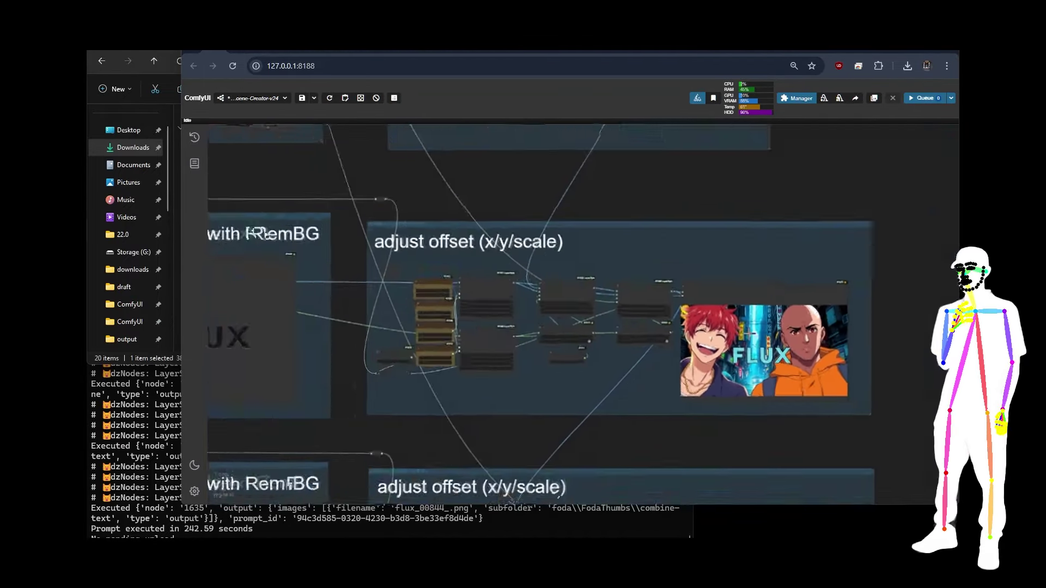
{"action": "scroll", "coordinate": [723, 246], "scroll_direction": "down", "scroll_amount": 10}
{"action": "left_click_drag", "start_coordinate": [723, 246], "coordinate": [480, 384]}
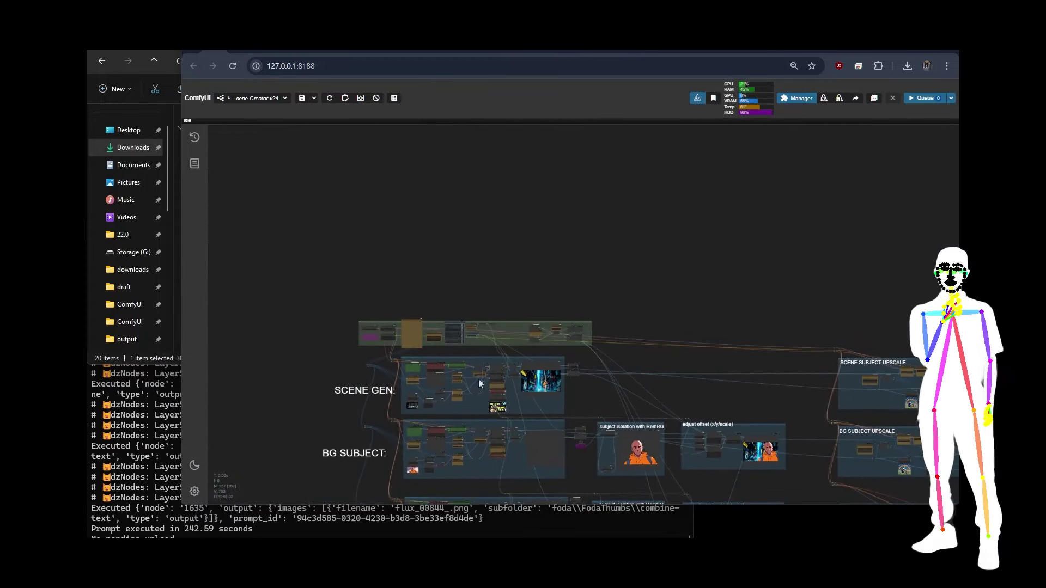
{"action": "scroll", "coordinate": [488, 237], "scroll_direction": "up", "scroll_amount": 8}
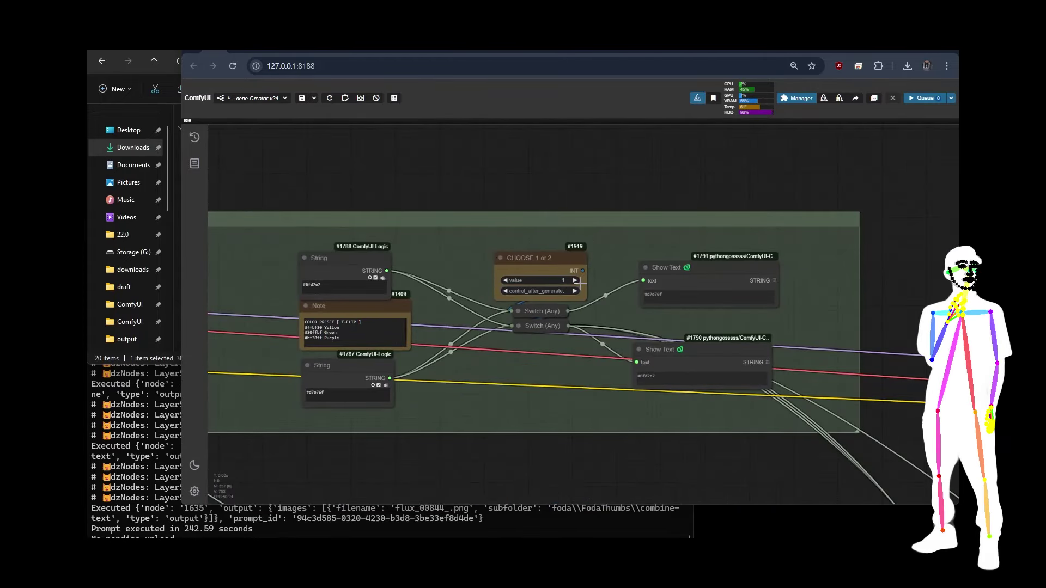
{"action": "left_click", "coordinate": [576, 280]}
{"action": "left_click", "coordinate": [919, 92]}
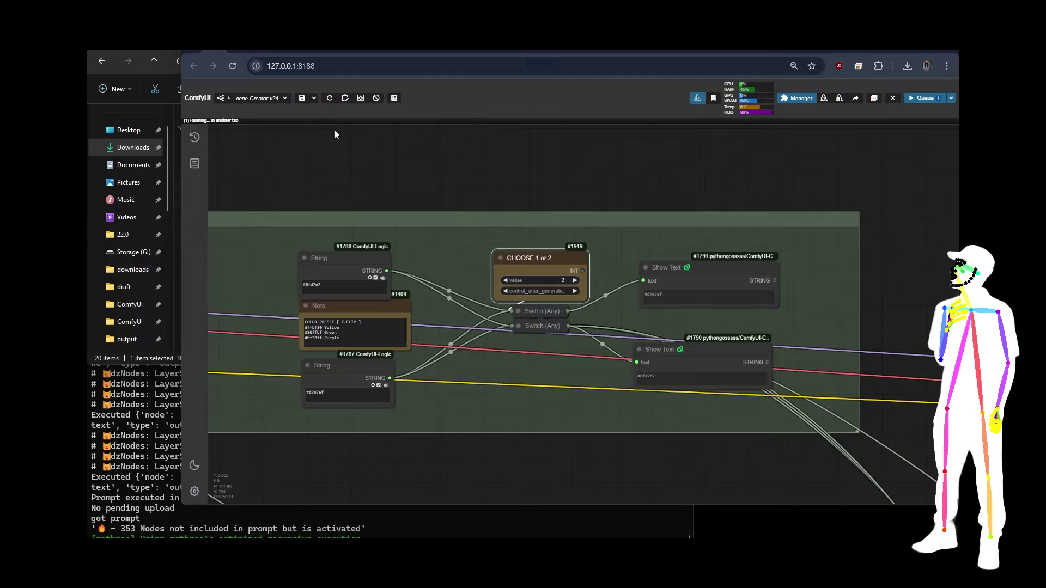
{"action": "scroll", "coordinate": [354, 141], "scroll_direction": "down", "scroll_amount": 6}
{"action": "scroll", "coordinate": [354, 141], "scroll_direction": "down", "scroll_amount": 3}
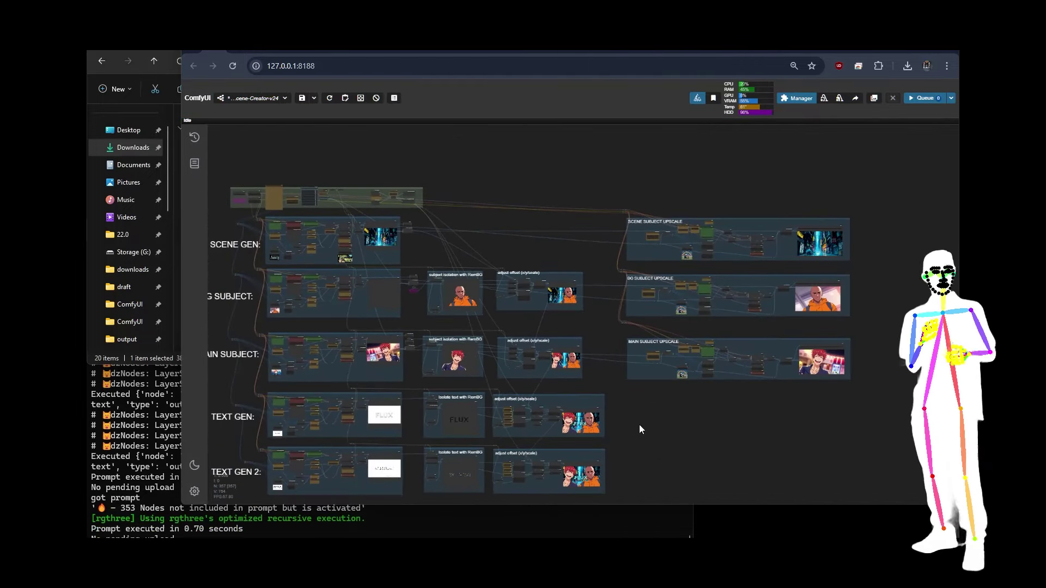
{"action": "left_click_drag", "start_coordinate": [639, 424], "coordinate": [672, 318]}
{"action": "scroll", "coordinate": [671, 318], "scroll_direction": "up", "scroll_amount": 10}
{"action": "scroll", "coordinate": [727, 338], "scroll_direction": "up", "scroll_amount": 2}
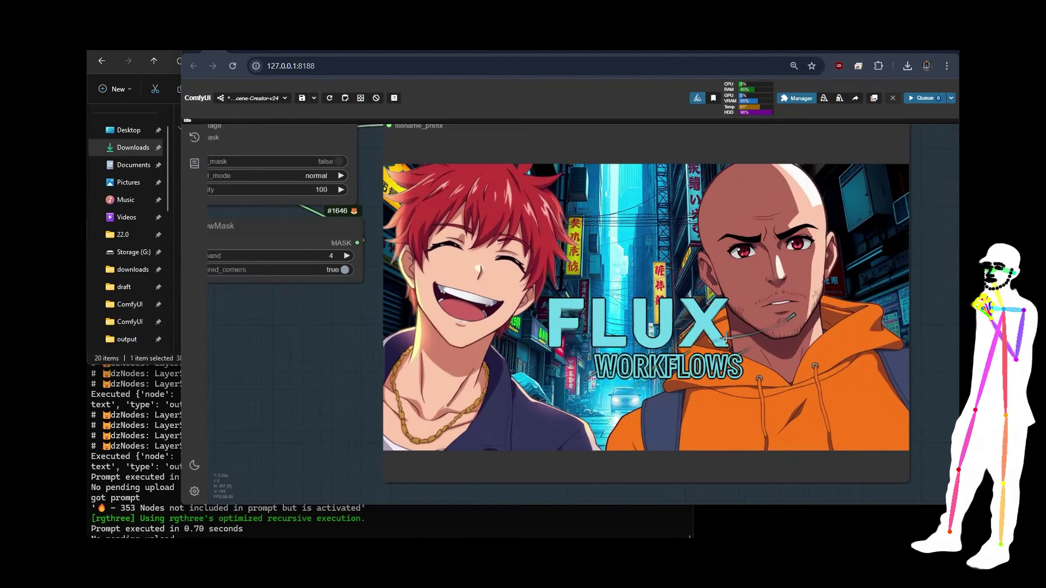
{"action": "scroll", "coordinate": [728, 339], "scroll_direction": "down", "scroll_amount": 5}
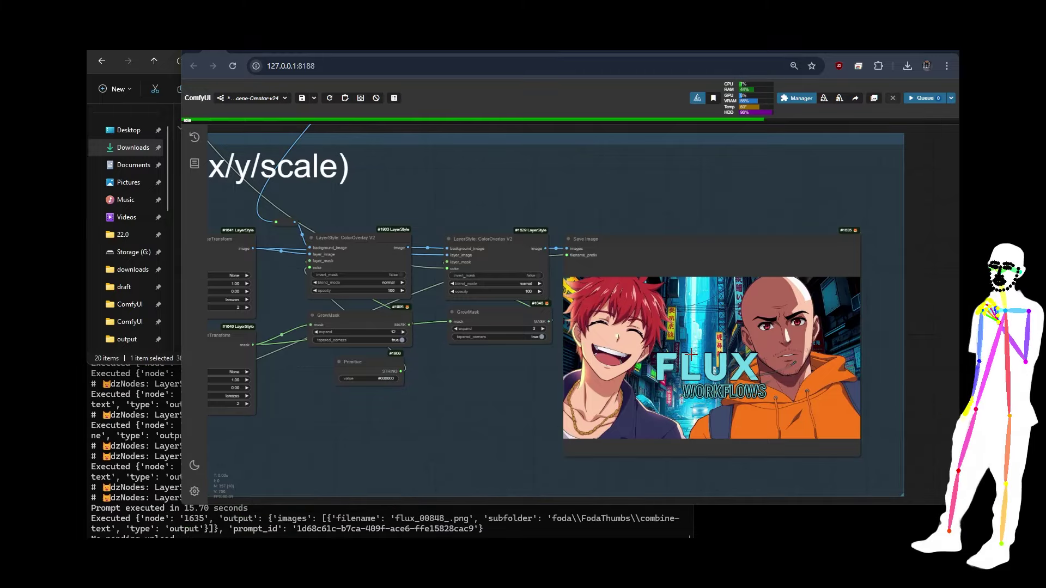
{"action": "scroll", "coordinate": [705, 374], "scroll_direction": "up", "scroll_amount": 8}
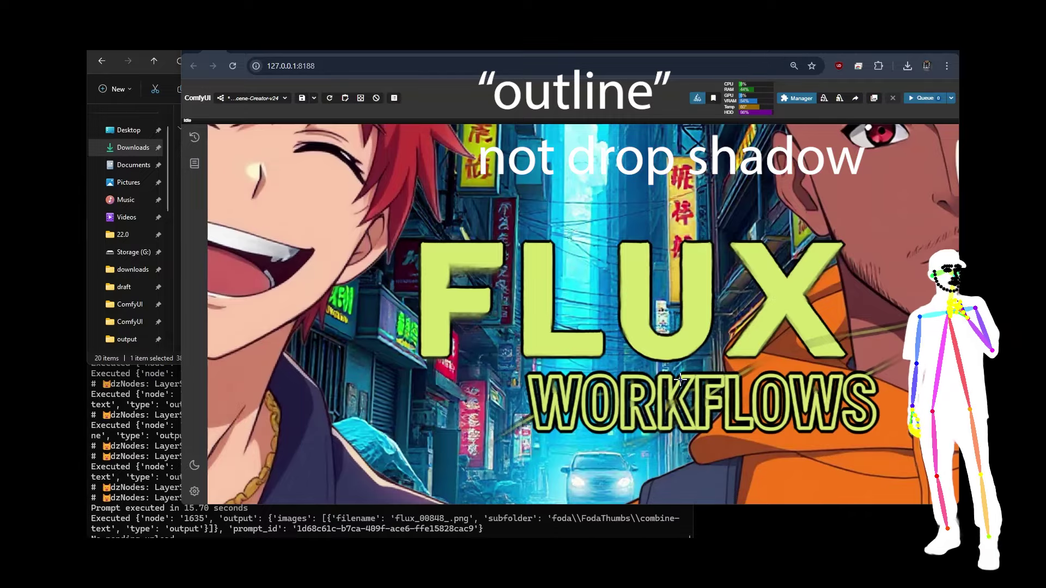
{"action": "scroll", "coordinate": [679, 380], "scroll_direction": "down", "scroll_amount": 5}
Zoom and pan to follow the new run through the RemBG and text positioning groups.
{"action": "scroll", "coordinate": [621, 371], "scroll_direction": "up", "scroll_amount": 5}
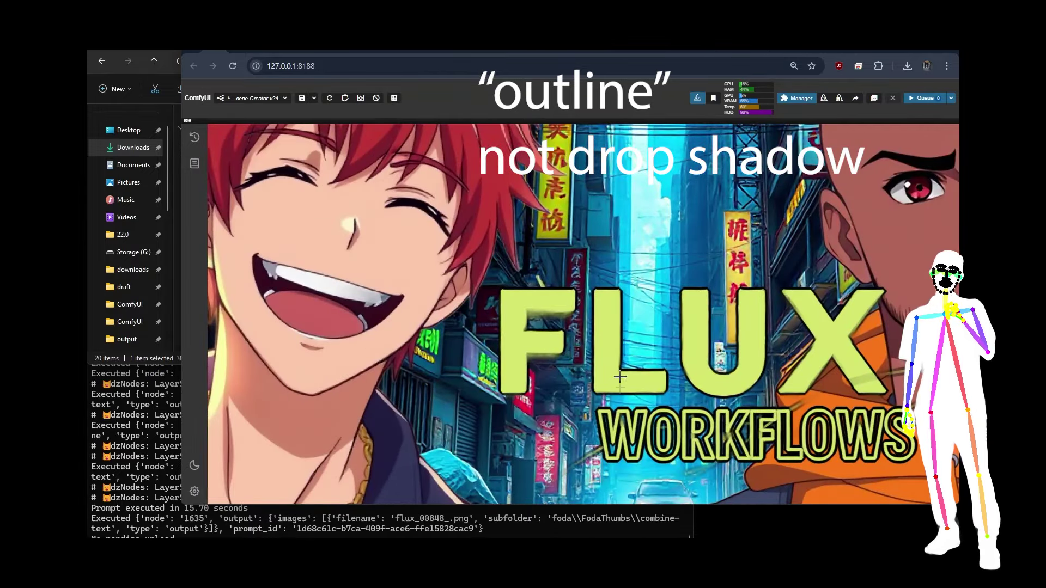
{"action": "scroll", "coordinate": [804, 353], "scroll_direction": "down", "scroll_amount": 8}
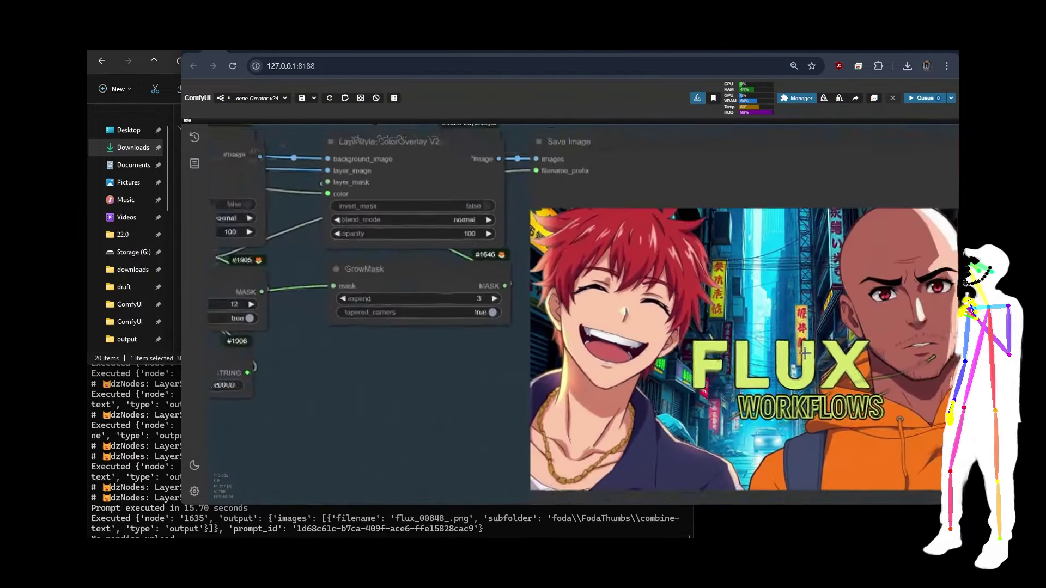
{"action": "scroll", "coordinate": [805, 353], "scroll_direction": "down", "scroll_amount": 5}
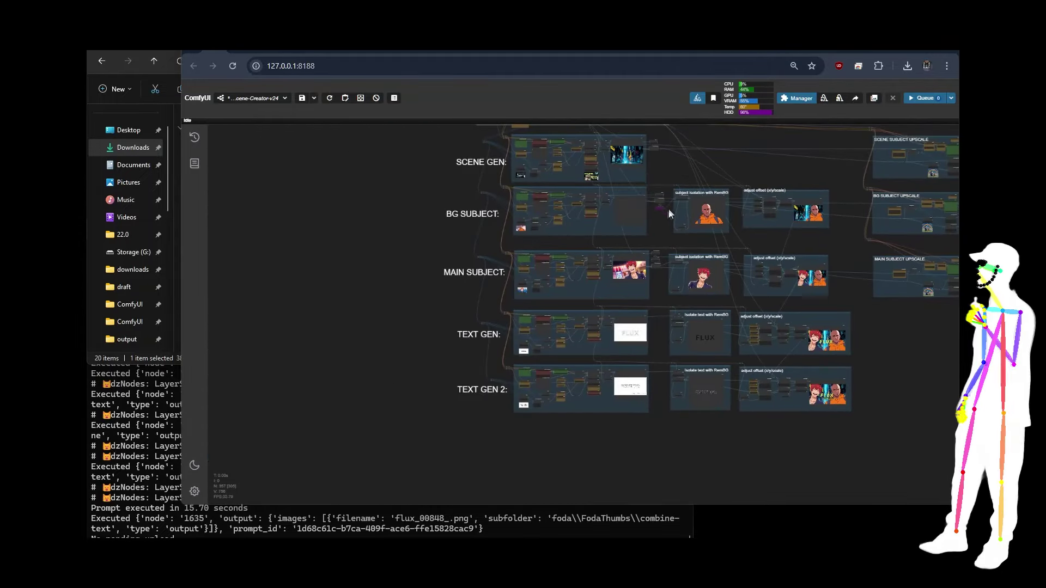
{"action": "left_click_drag", "start_coordinate": [642, 150], "coordinate": [594, 330]}
{"action": "scroll", "coordinate": [567, 227], "scroll_direction": "up", "scroll_amount": 15}
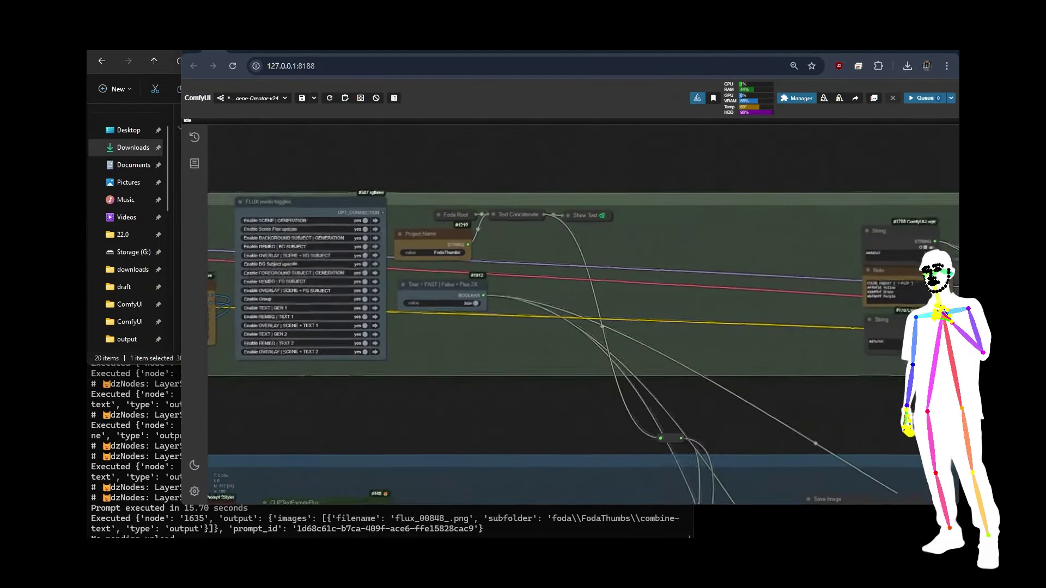
{"action": "left_click_drag", "start_coordinate": [499, 269], "coordinate": [516, 264]}
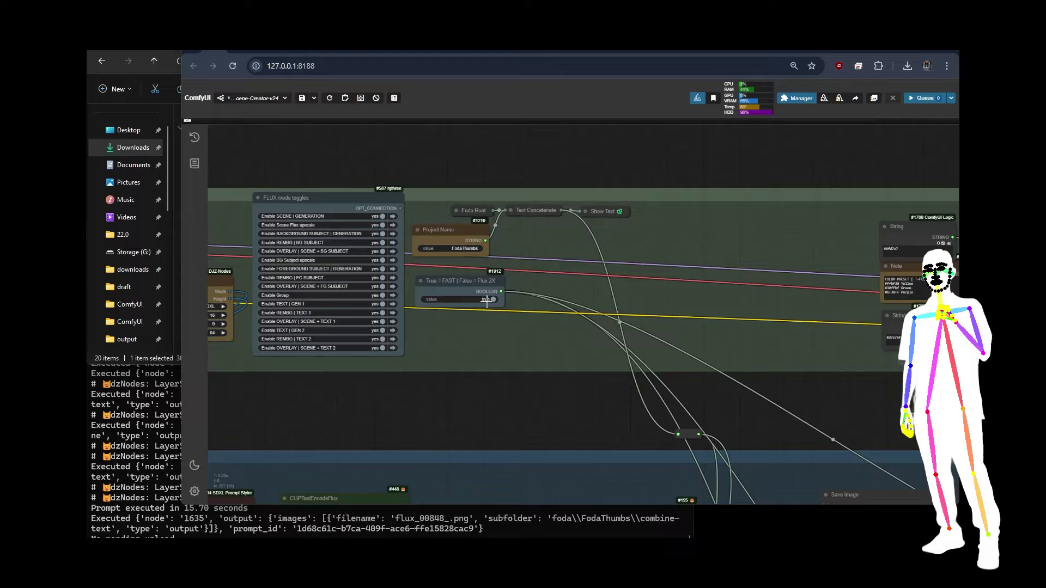
{"action": "scroll", "coordinate": [388, 166], "scroll_direction": "down", "scroll_amount": 10}
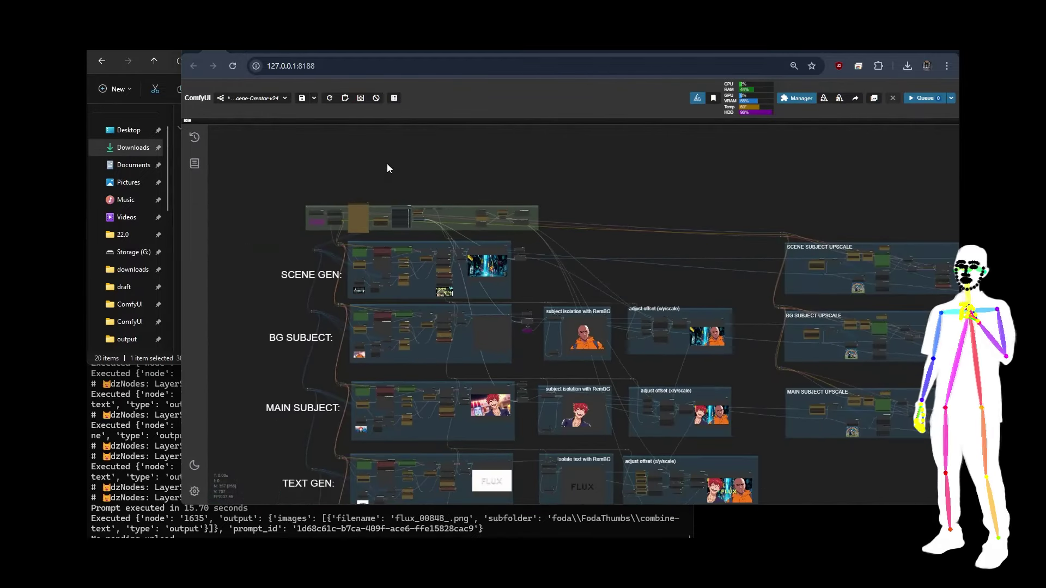
{"action": "scroll", "coordinate": [388, 168], "scroll_direction": "down", "scroll_amount": 2}
{"action": "left_click", "coordinate": [926, 99]}
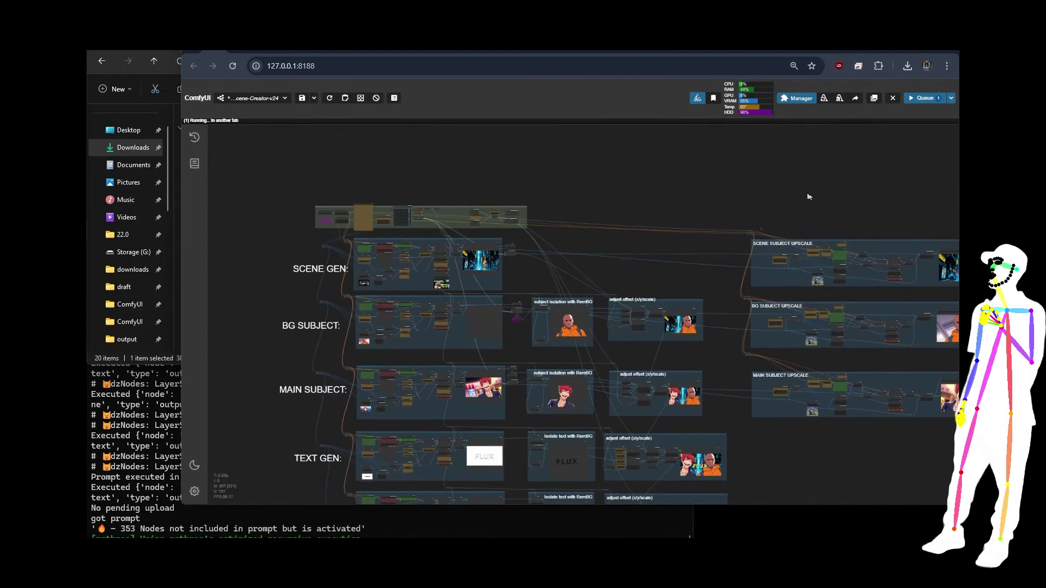
{"action": "left_click_drag", "start_coordinate": [708, 248], "coordinate": [558, 191]}
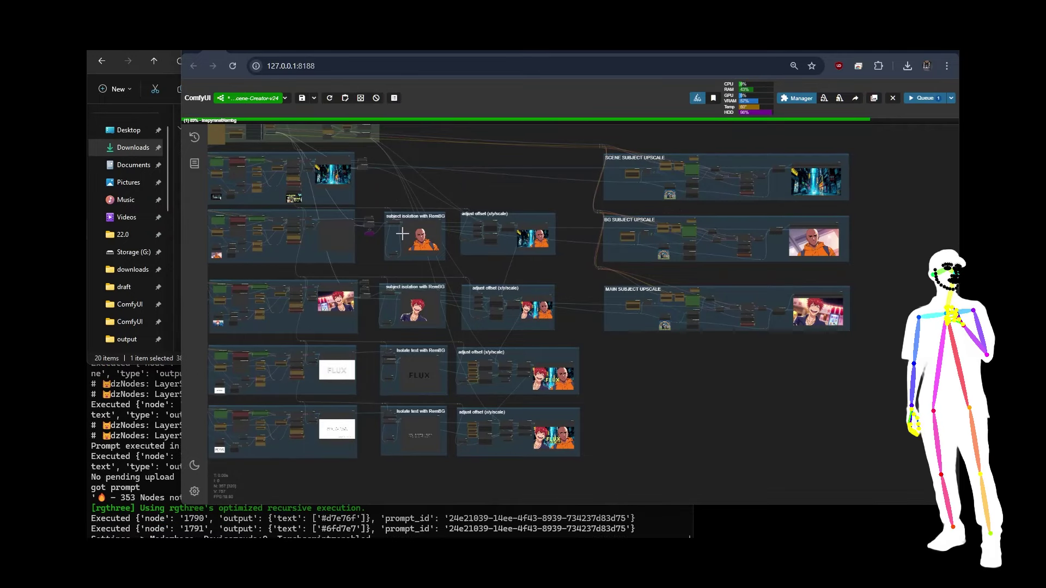
{"action": "left_click_drag", "start_coordinate": [601, 401], "coordinate": [681, 322]}
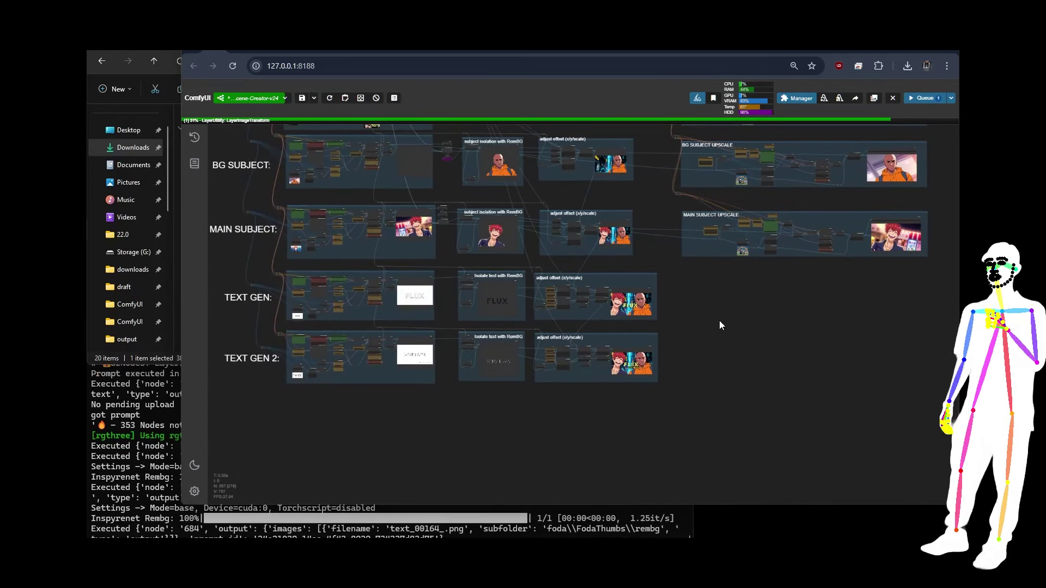
Inspect the X offset, Y offset and Scale values, then zoom toward the final thumbnail preview.
{"action": "scroll", "coordinate": [642, 397], "scroll_direction": "up", "scroll_amount": 4}
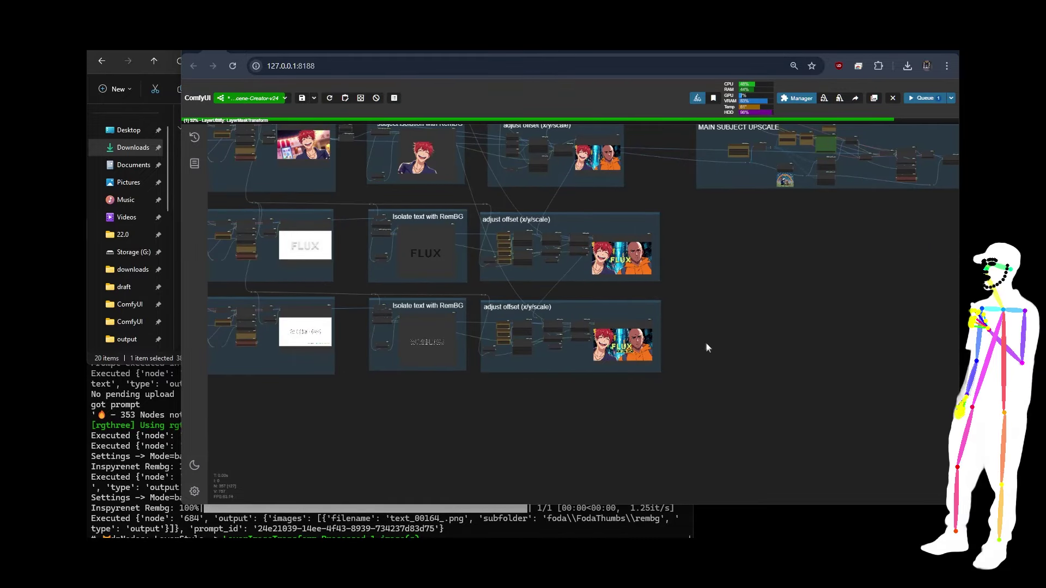
{"action": "scroll", "coordinate": [705, 343], "scroll_direction": "up", "scroll_amount": 6}
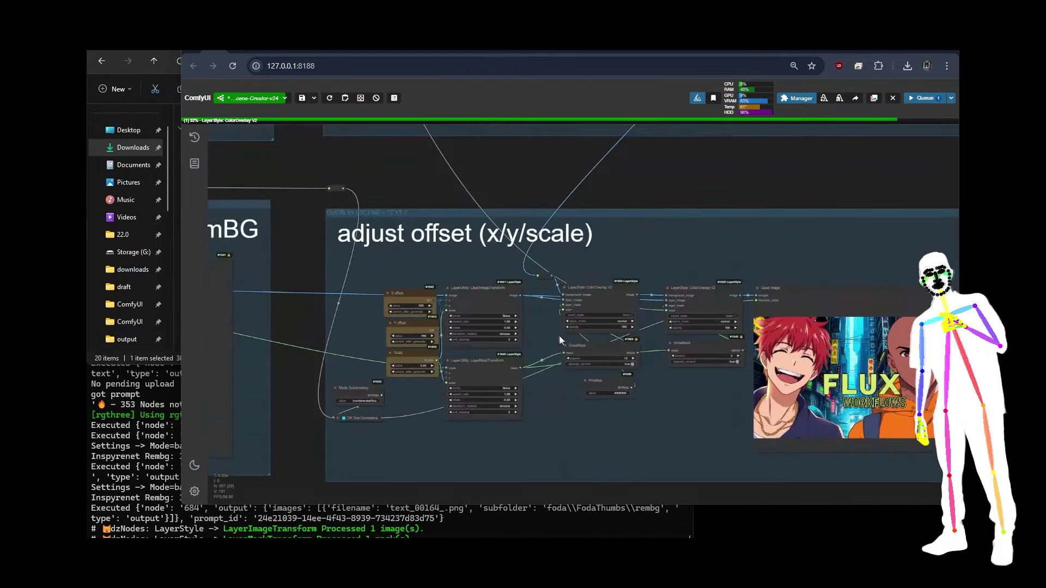
{"action": "scroll", "coordinate": [560, 341], "scroll_direction": "up", "scroll_amount": 5}
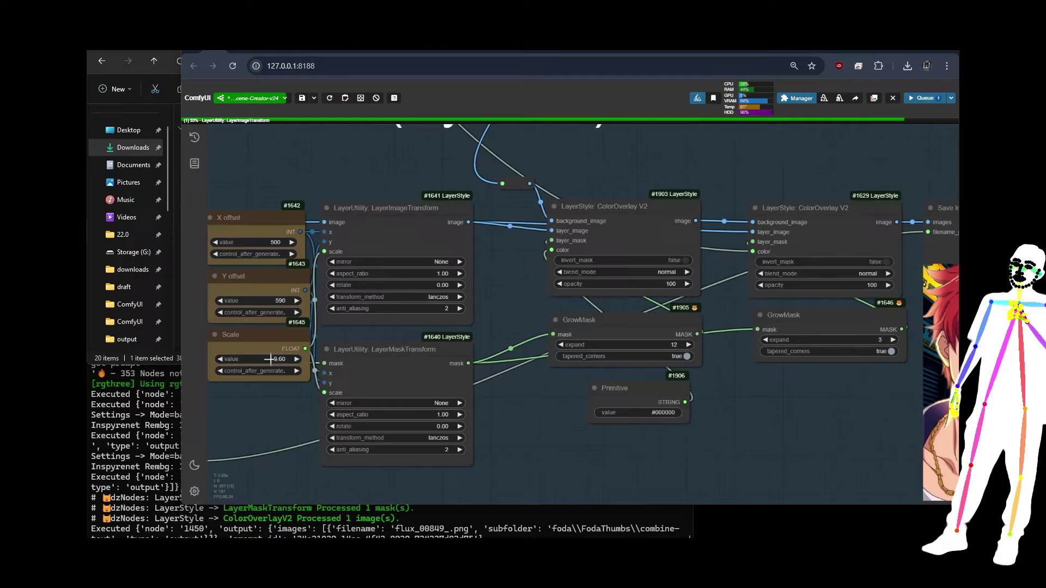
{"action": "left_click_drag", "start_coordinate": [270, 359], "coordinate": [593, 358]}
{"action": "scroll", "coordinate": [593, 359], "scroll_direction": "up", "scroll_amount": 4}
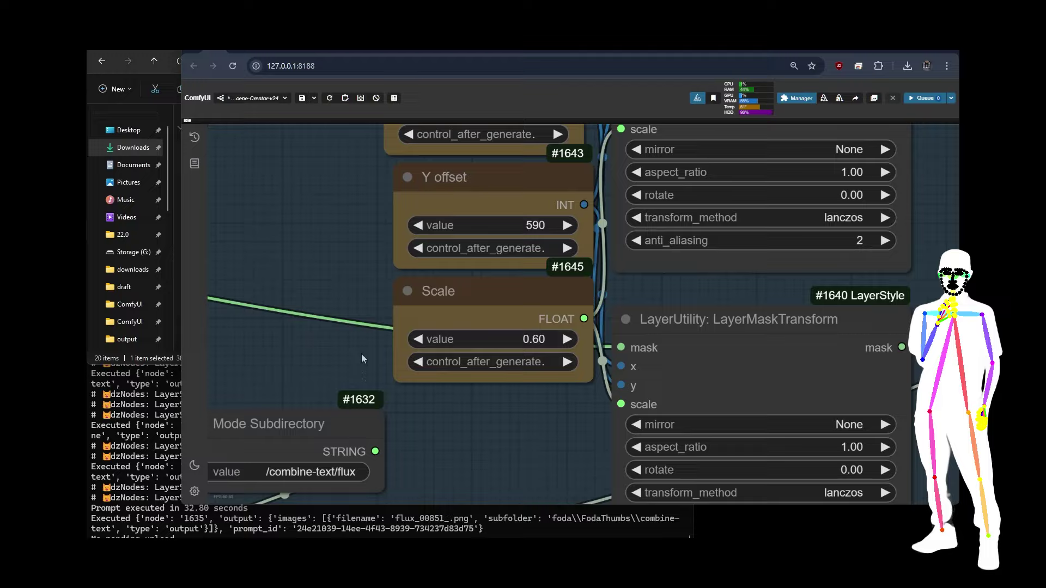
{"action": "scroll", "coordinate": [375, 366], "scroll_direction": "down", "scroll_amount": 10}
{"action": "scroll", "coordinate": [380, 355], "scroll_direction": "down", "scroll_amount": 3}
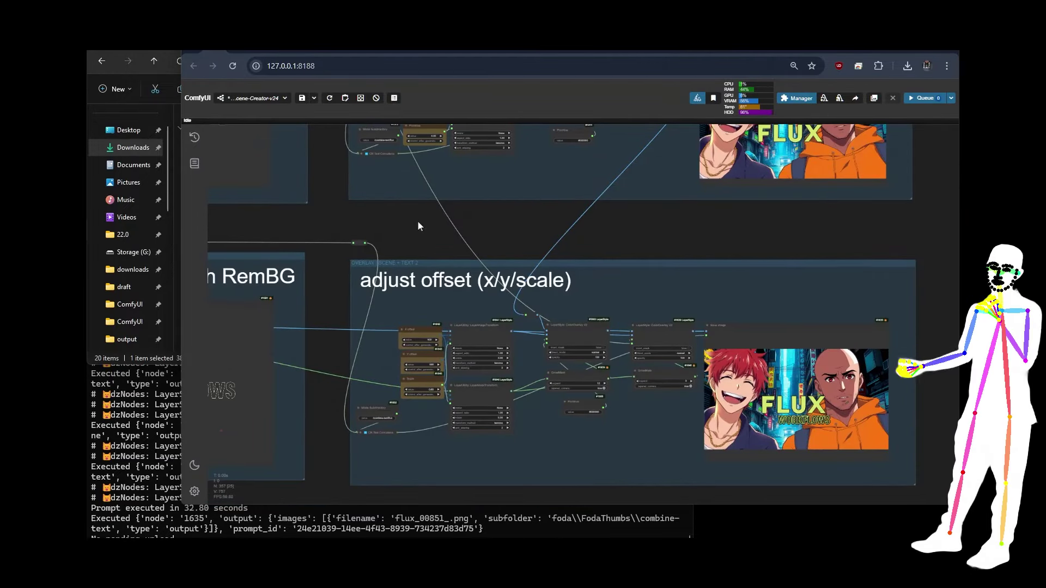
{"action": "scroll", "coordinate": [517, 236], "scroll_direction": "down", "scroll_amount": 5}
{"action": "scroll", "coordinate": [521, 237], "scroll_direction": "down", "scroll_amount": 3}
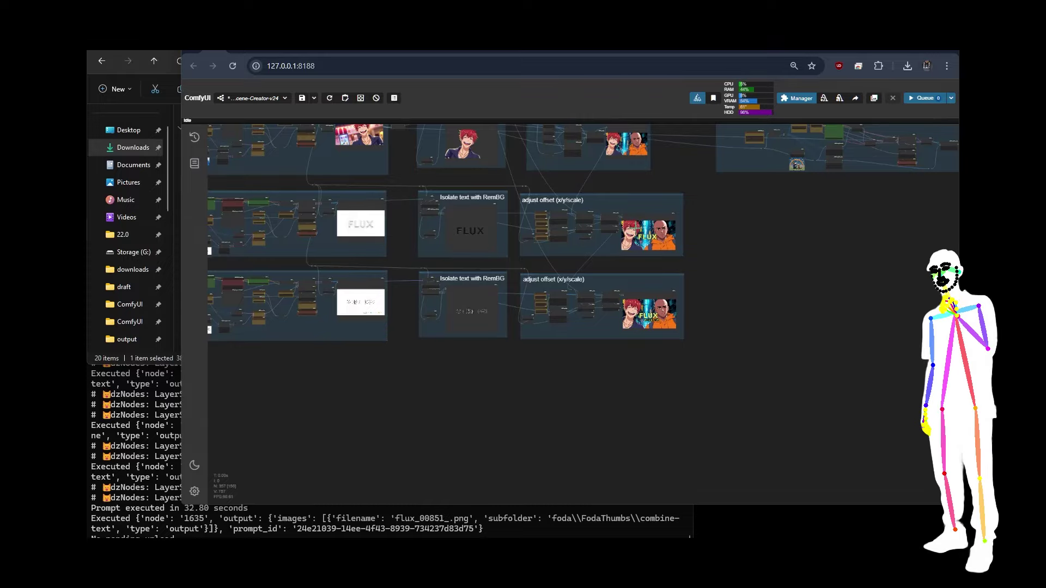
{"action": "left_click_drag", "start_coordinate": [752, 280], "coordinate": [872, 356]}
{"action": "scroll", "coordinate": [612, 241], "scroll_direction": "up", "scroll_amount": 10}
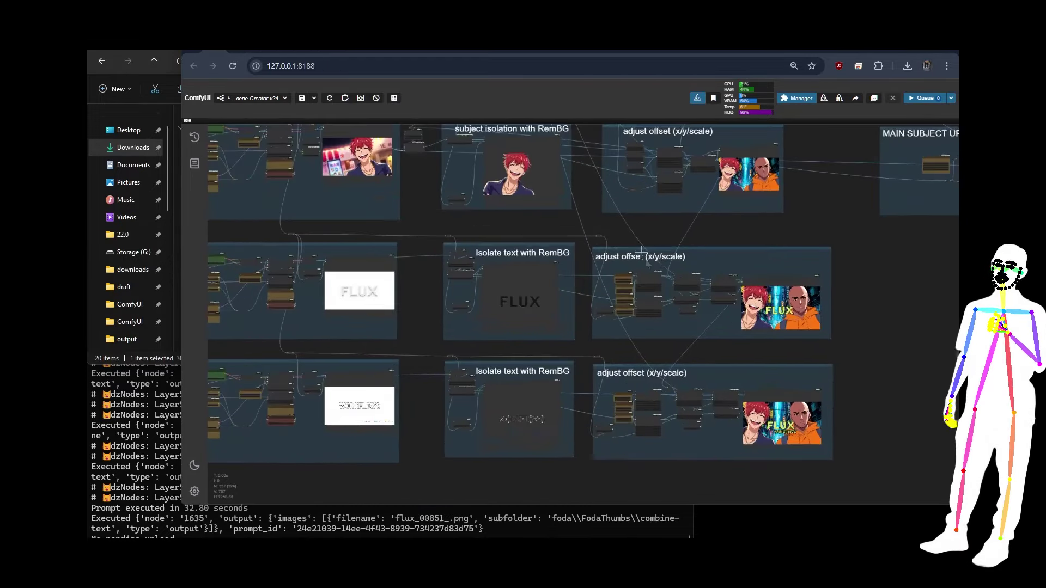
{"action": "scroll", "coordinate": [612, 241], "scroll_direction": "up", "scroll_amount": 5}
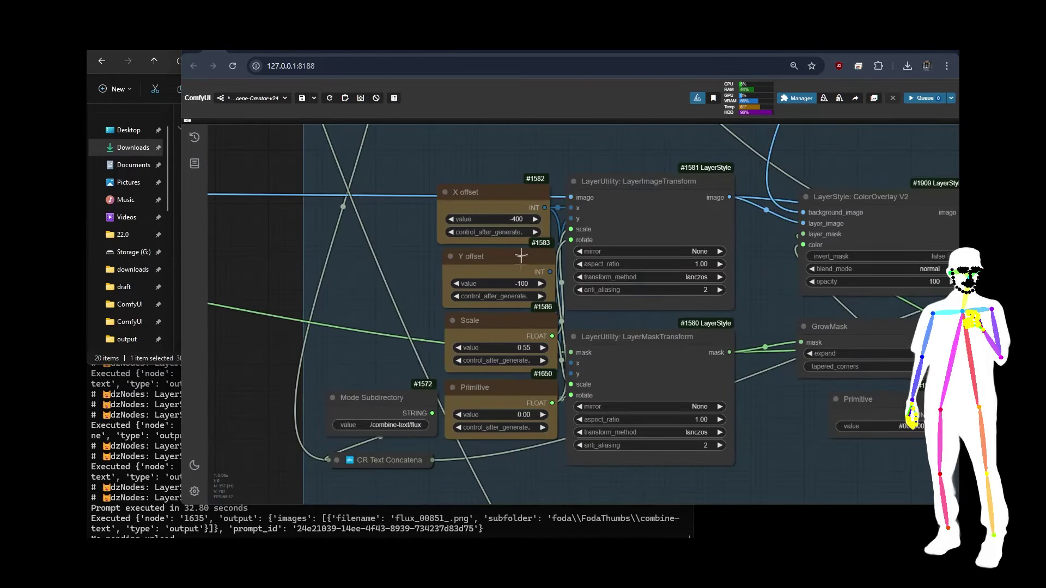
{"action": "scroll", "coordinate": [805, 450], "scroll_direction": "down", "scroll_amount": 10}
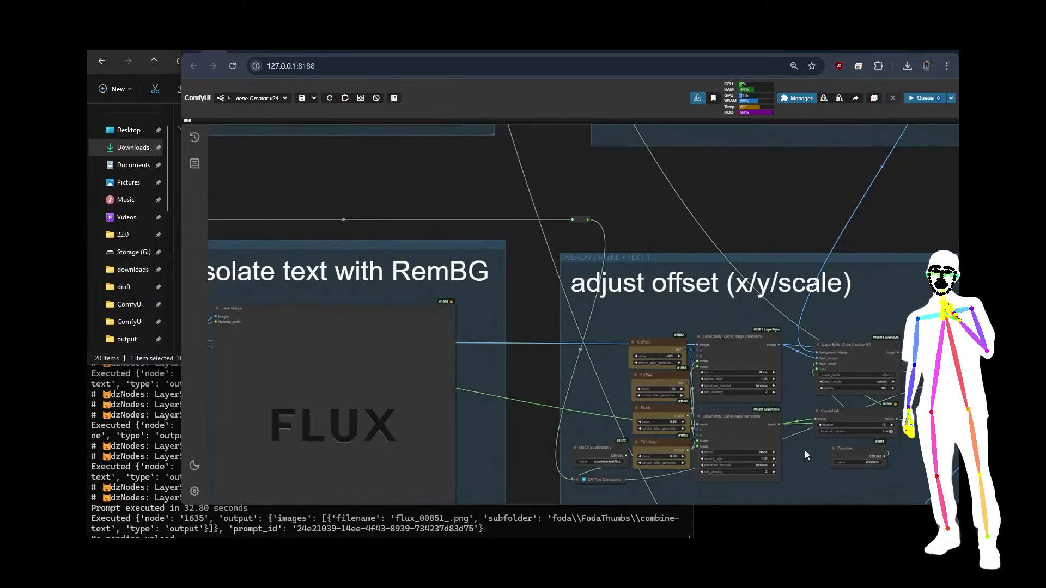
{"action": "scroll", "coordinate": [703, 275], "scroll_direction": "down", "scroll_amount": 5}
{"action": "mouse_move", "coordinate": [717, 286]}
{"action": "left_mouse_down"}
{"action": "mouse_move", "coordinate": [776, 285]}
{"action": "mouse_move", "coordinate": [715, 305]}
{"action": "left_mouse_up"}
{"action": "scroll", "coordinate": [774, 286], "scroll_direction": "down", "scroll_amount": 5}
{"action": "scroll", "coordinate": [719, 289], "scroll_direction": "down", "scroll_amount": 3}
{"action": "left_click_drag", "start_coordinate": [737, 267], "coordinate": [677, 296]}
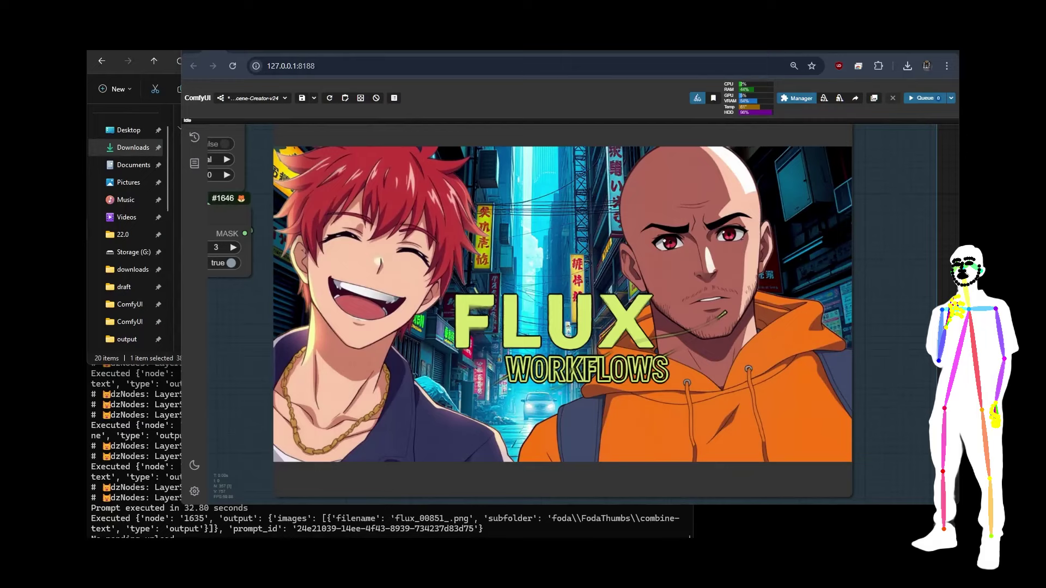